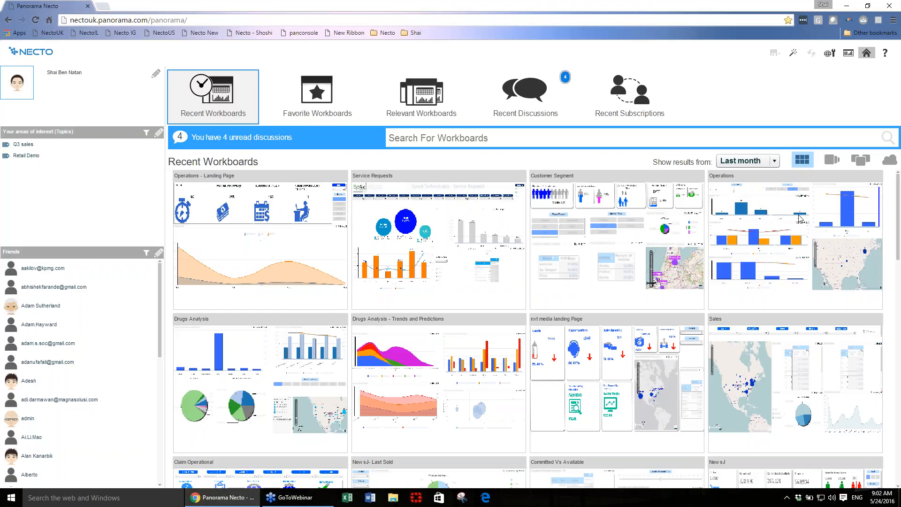
Step: Start a new workboard that is created with data
left_click(793, 54)
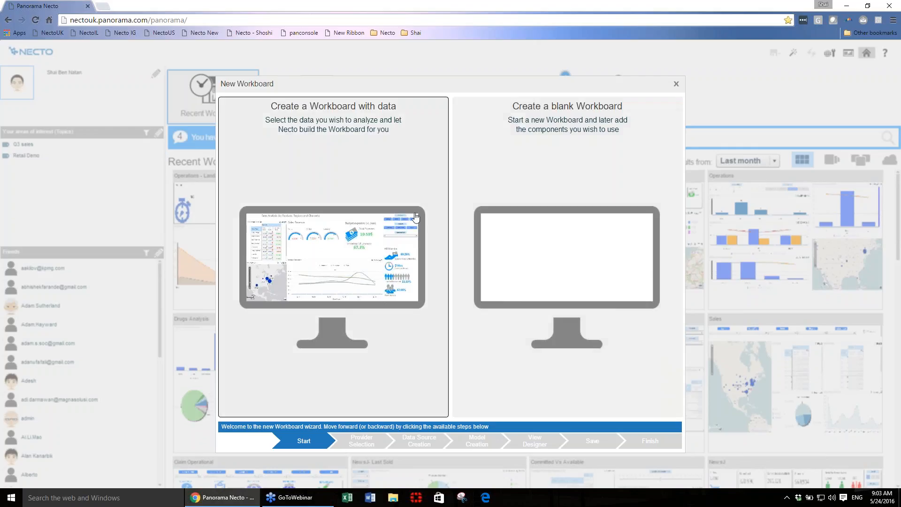
left_click(369, 246)
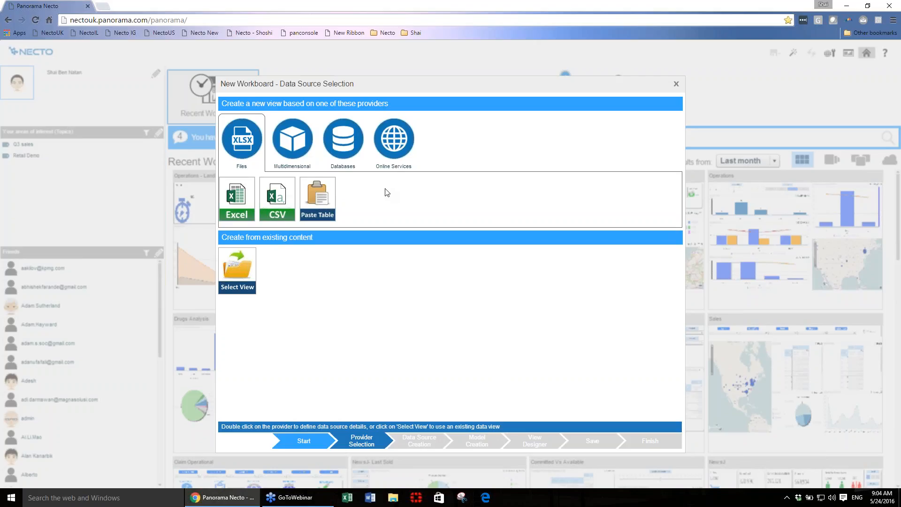
Step: Examine the multidimensional and database providers offered as data sources for the new workboard
left_click(290, 133)
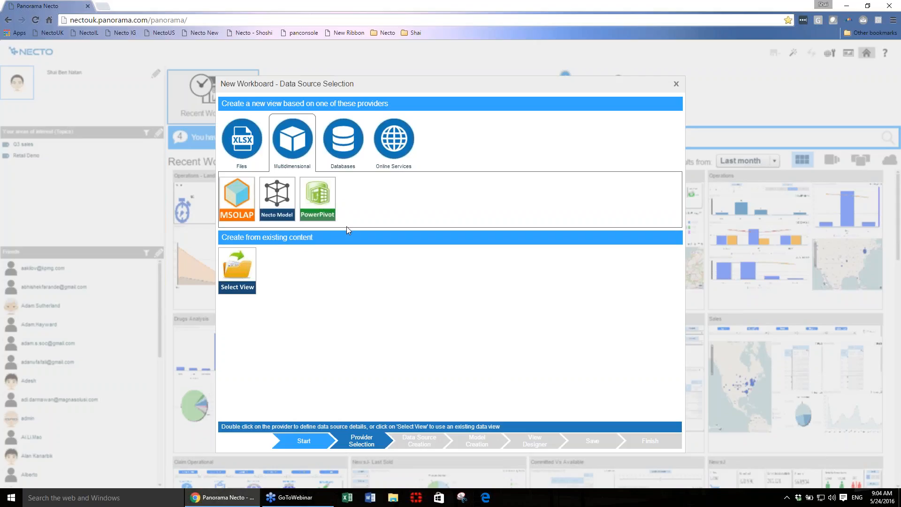
left_click(343, 137)
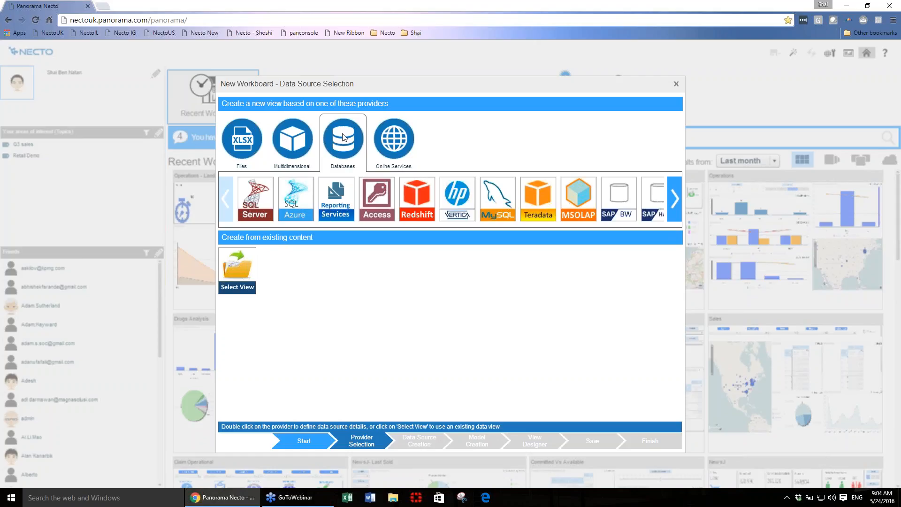
left_click(674, 196)
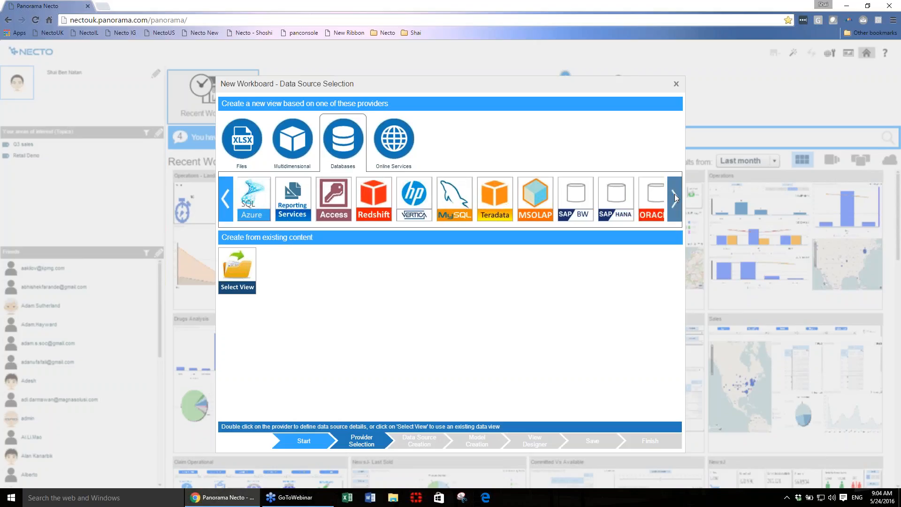
left_click(675, 197)
left_click(674, 196)
left_click(675, 196)
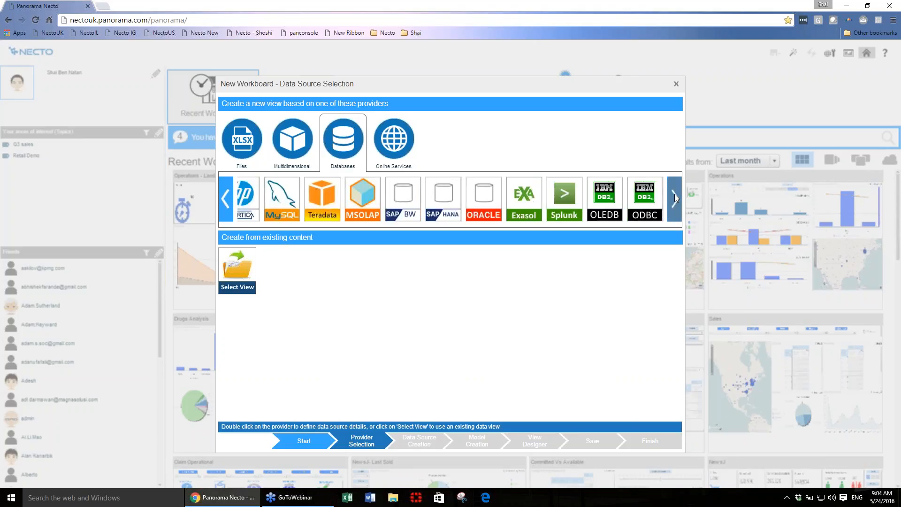
left_click(675, 195)
left_click(230, 196)
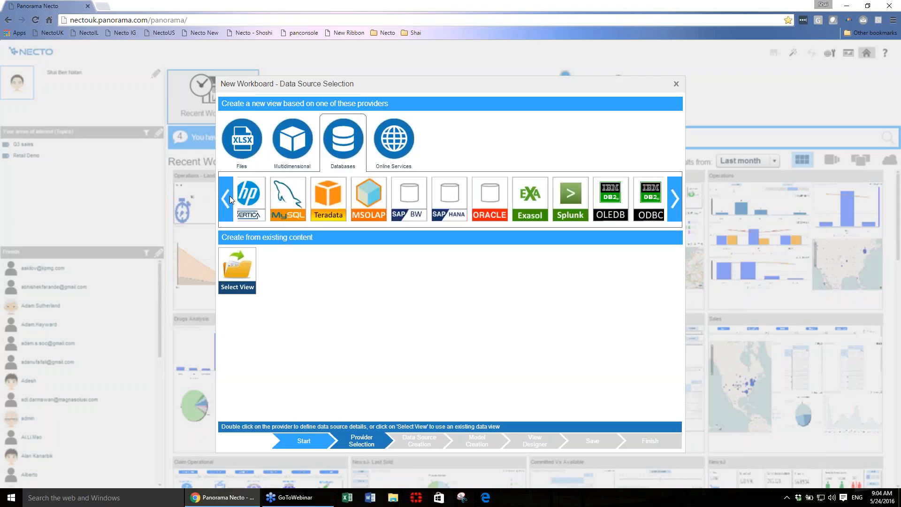
left_click(229, 196)
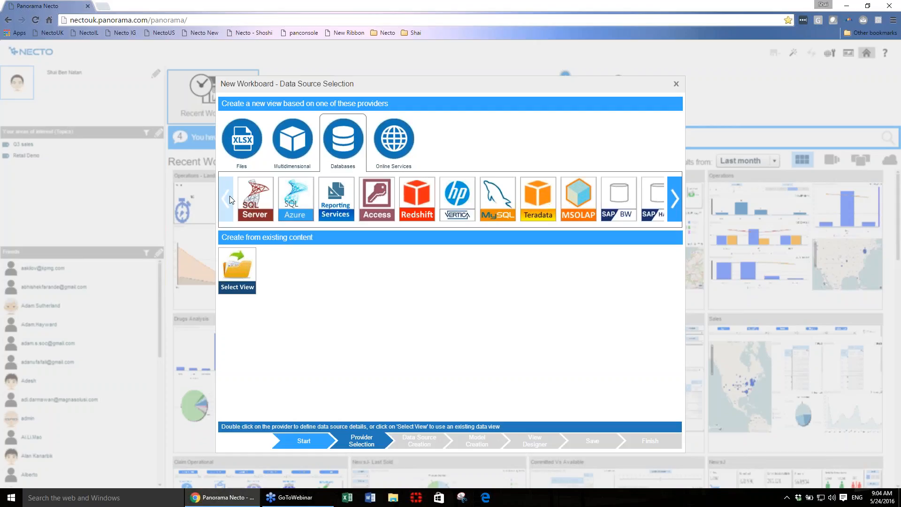
Step: Choose Excel as the file provider and connect to the sample Excel file
left_click(248, 147)
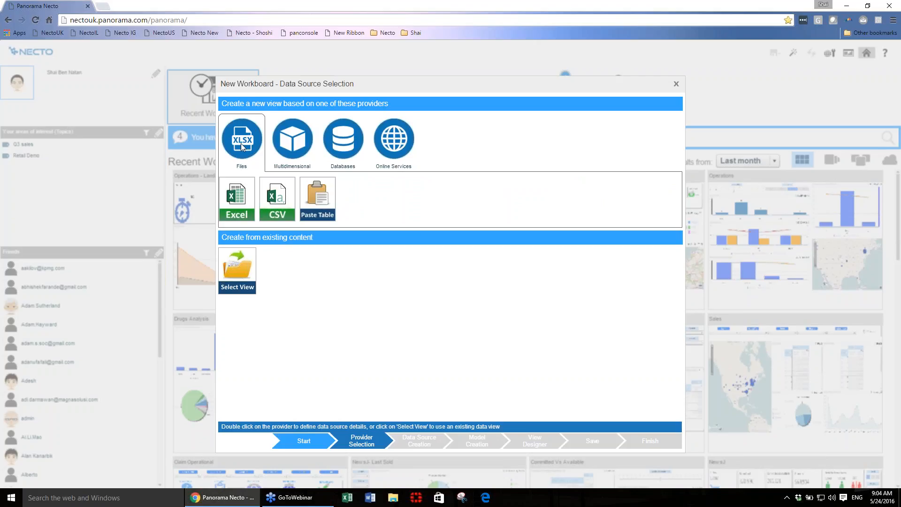
left_click(234, 207)
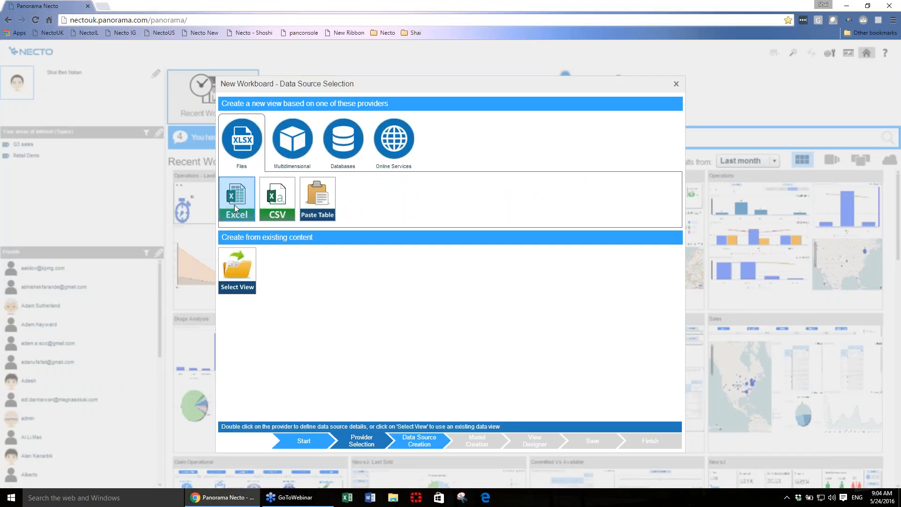
double_click(235, 205)
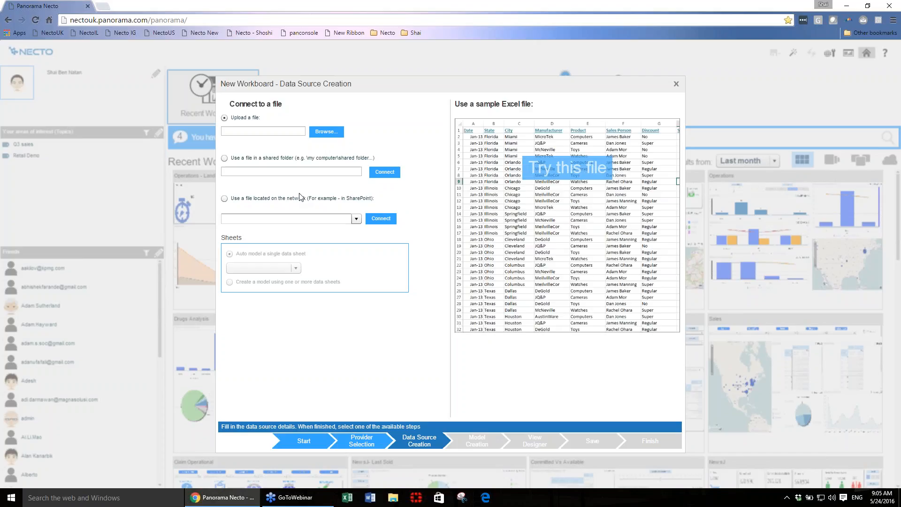
left_click(582, 175)
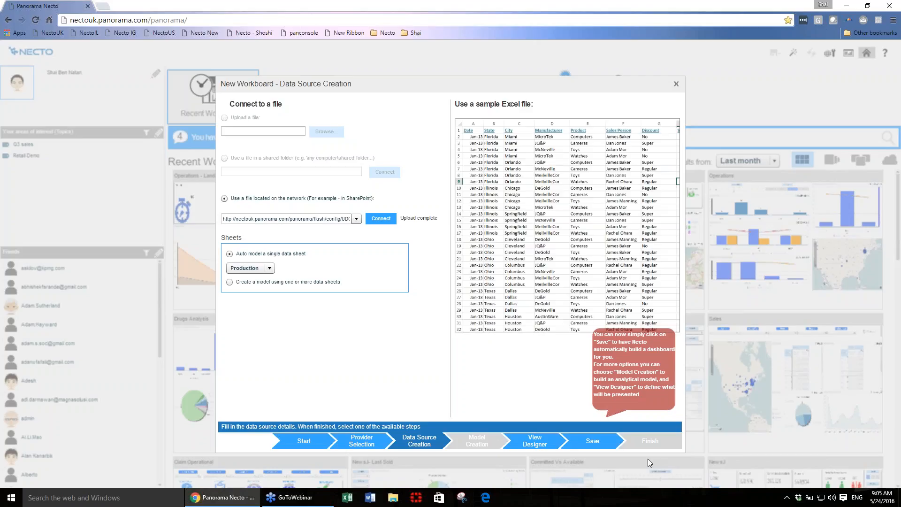
Step: Save the workboard as "demo for today" with slicers and automatic insights shown, and finish creating it
left_click(603, 443)
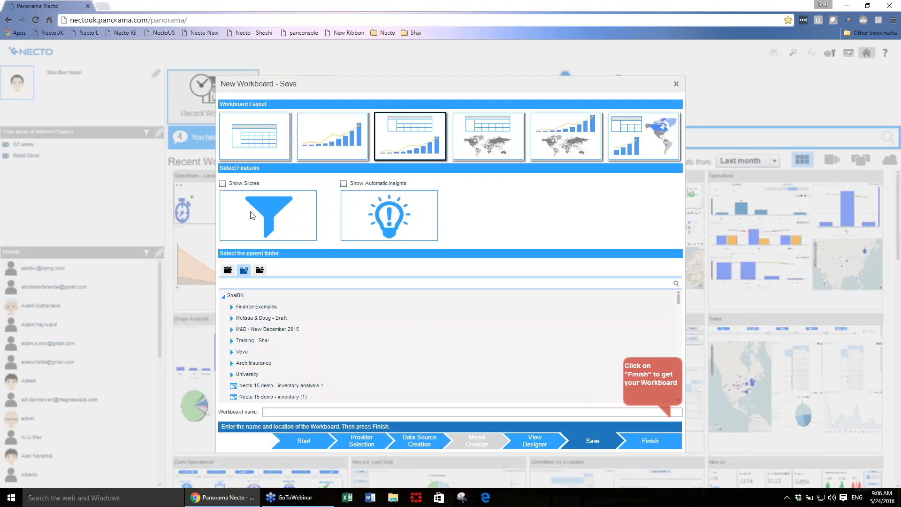
left_click(222, 184)
left_click(344, 184)
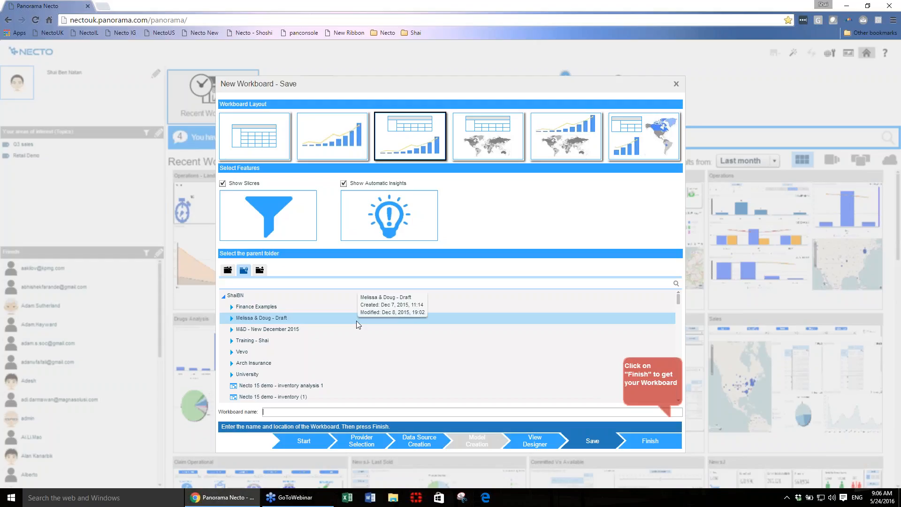
type("demo for today")
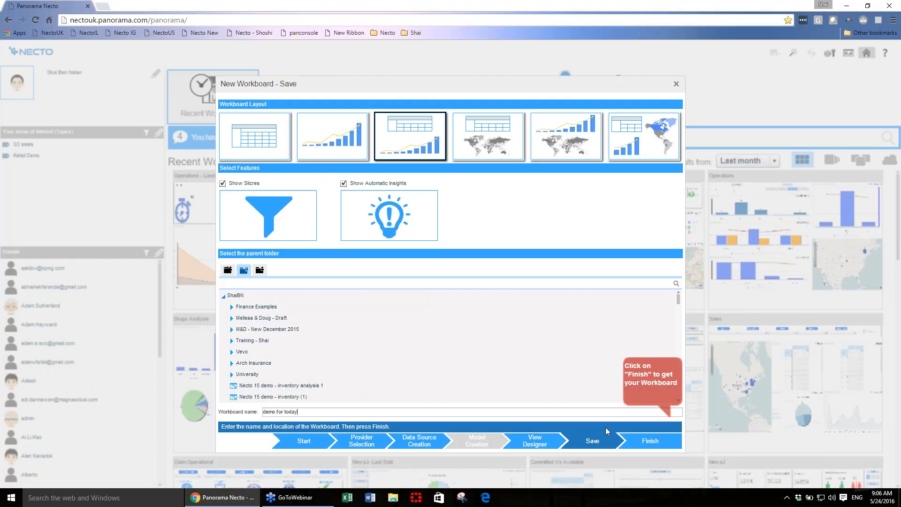
left_click(648, 443)
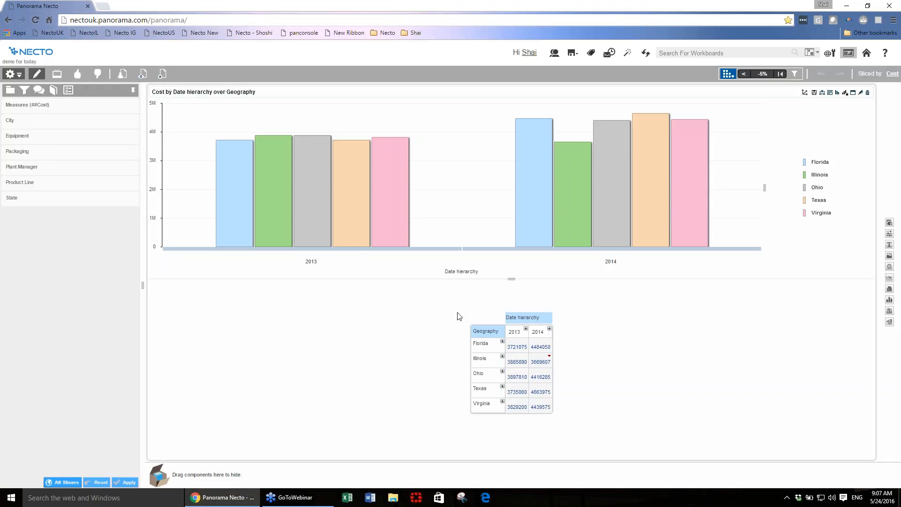
Step: Expand Florida into its cities in the Geography grid and display the view as a chart only
left_click(502, 342)
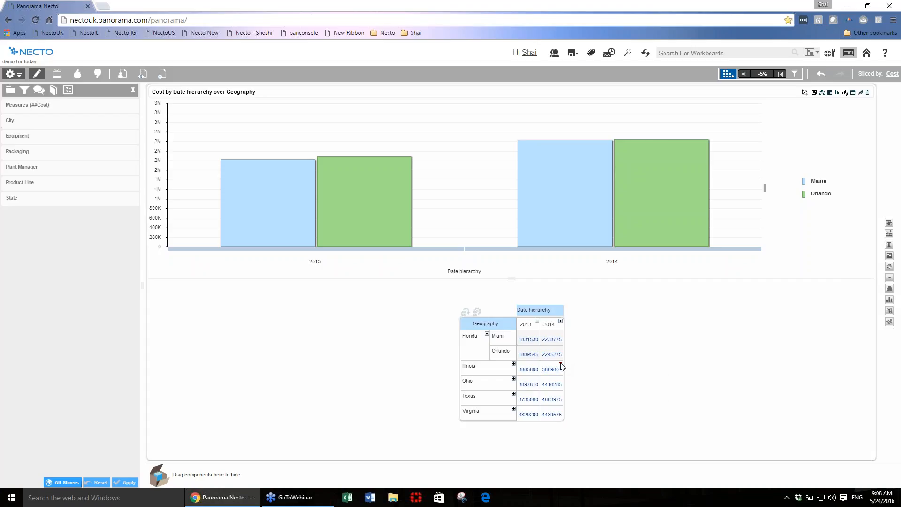
mouse_move(561, 364)
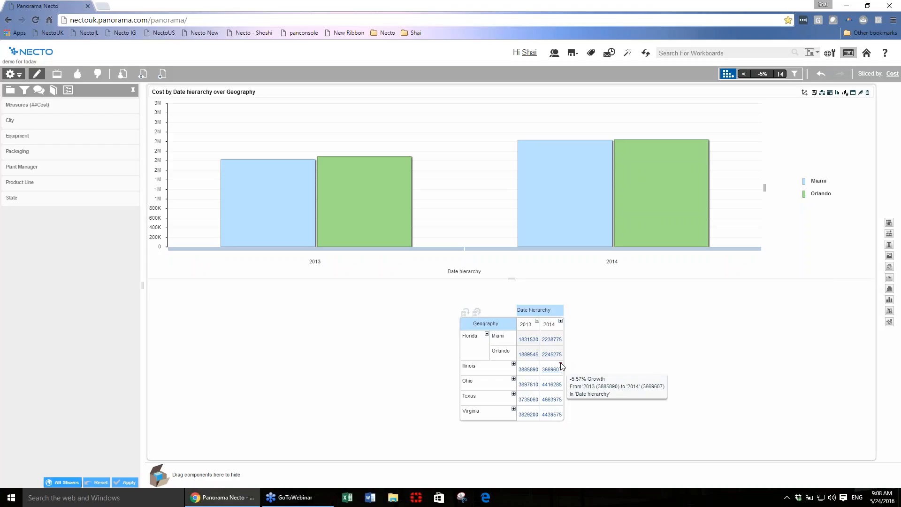
left_click(727, 75)
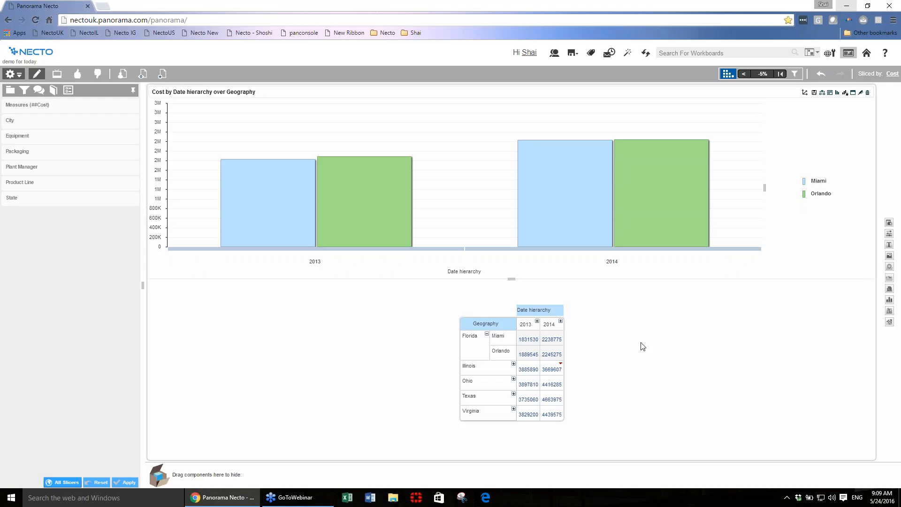
left_click(829, 93)
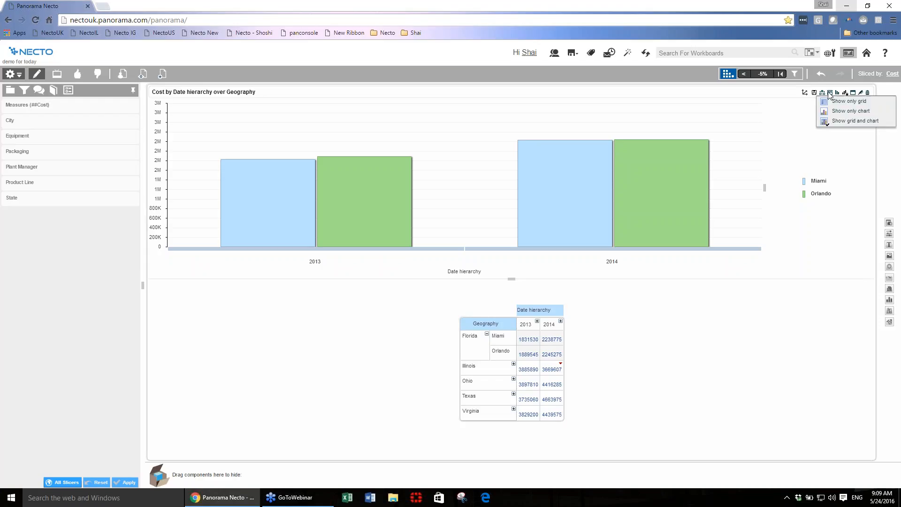
left_click(846, 111)
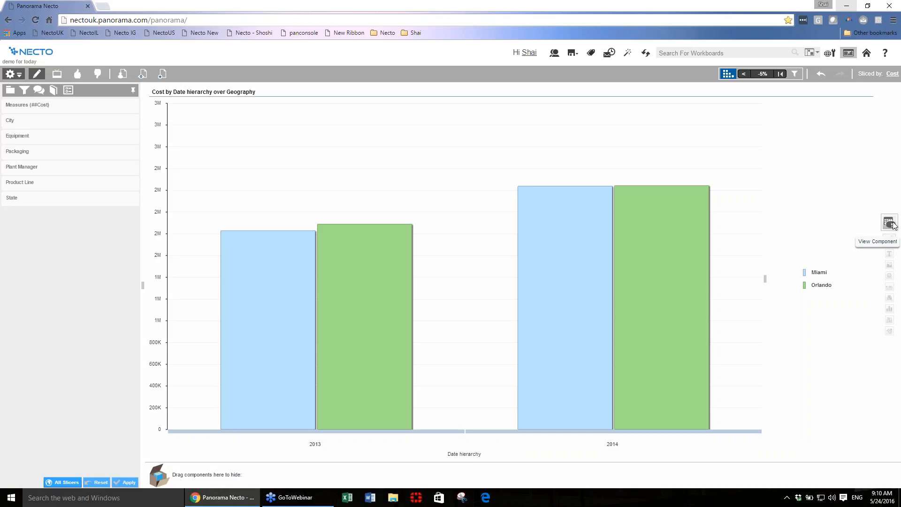
left_click(893, 226)
left_click_drag(893, 225, 787, 261)
left_click_drag(856, 272, 882, 287)
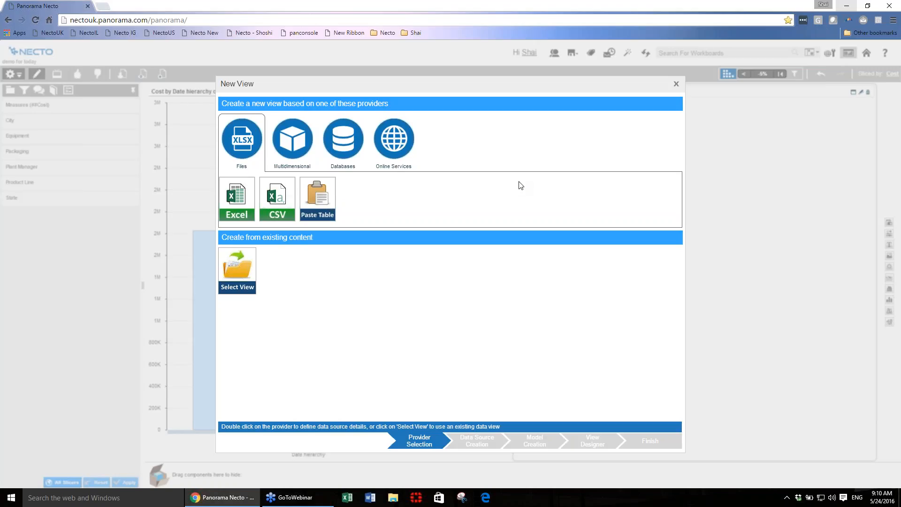
left_click(231, 189)
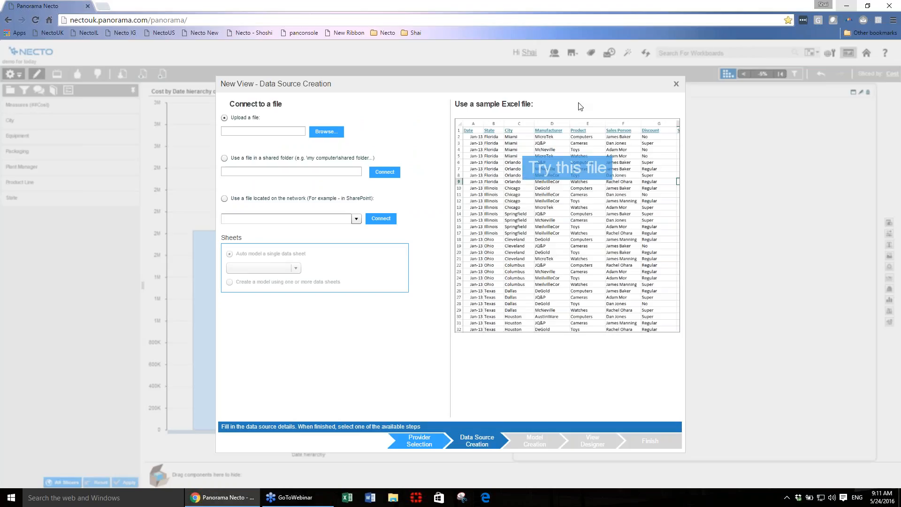
left_click(676, 84)
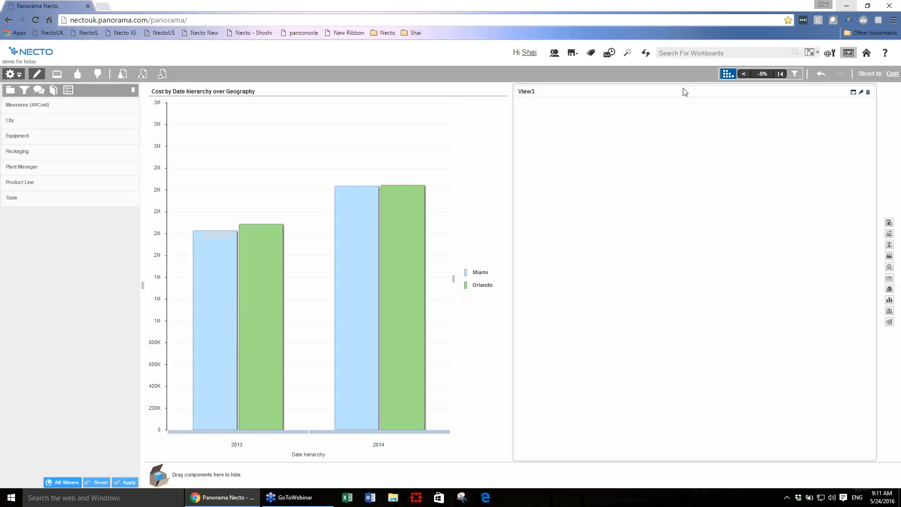
left_click(868, 94)
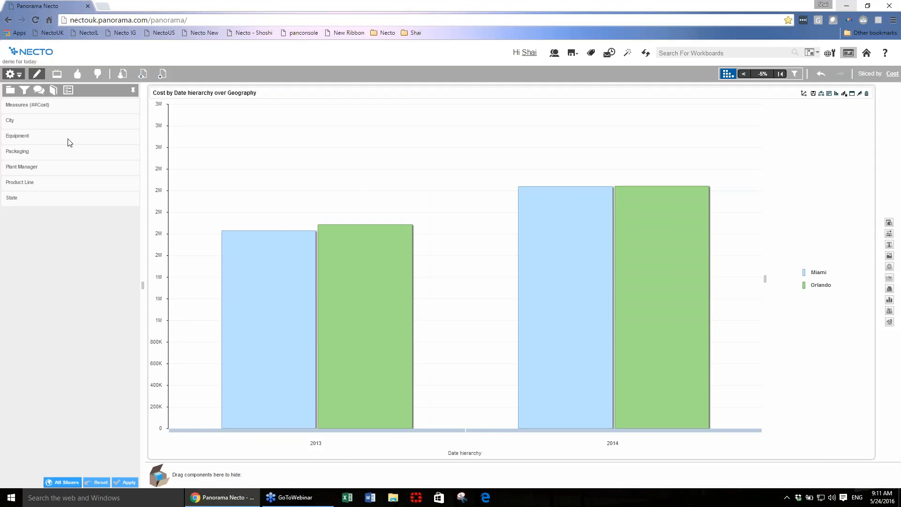
Step: Clip the Cost by Date hierarchy over Geography chart to the gallery and place a copy to the left of the original on the workboard
left_click(57, 90)
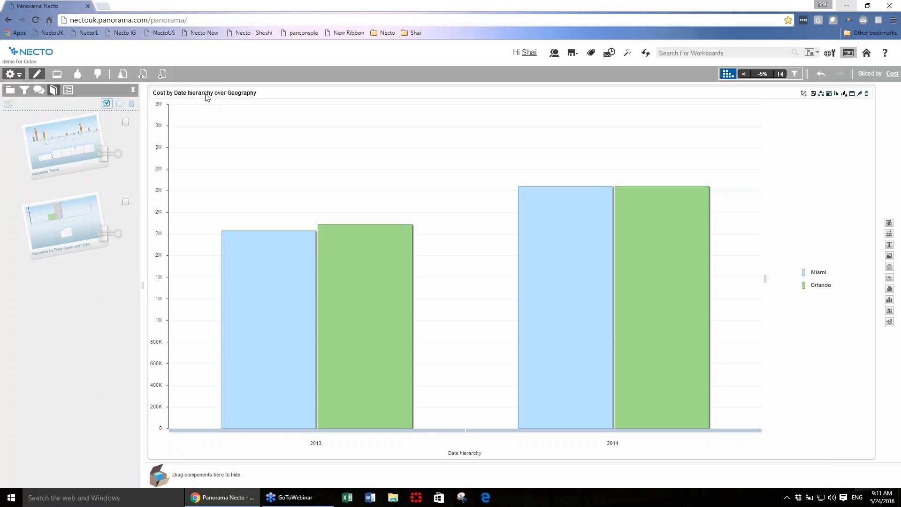
mouse_move(206, 95)
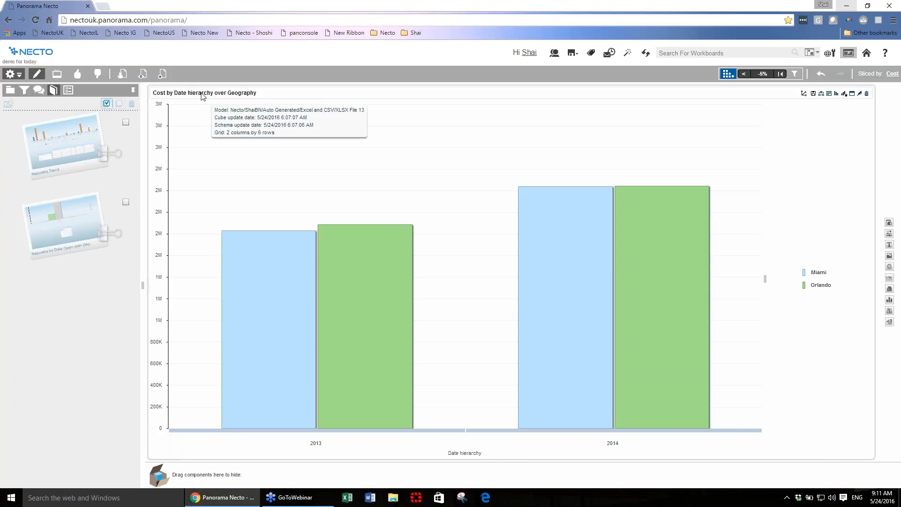
left_click_drag(205, 95, 53, 119)
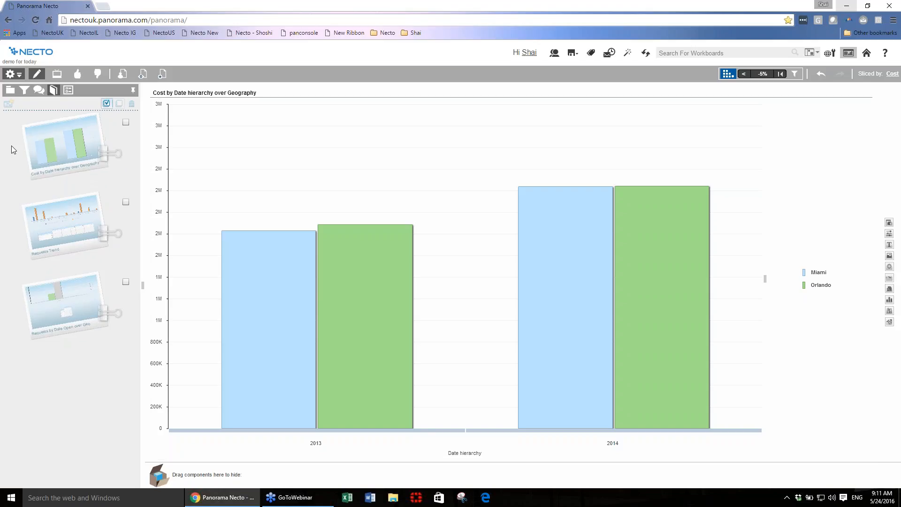
left_click_drag(70, 152, 152, 276)
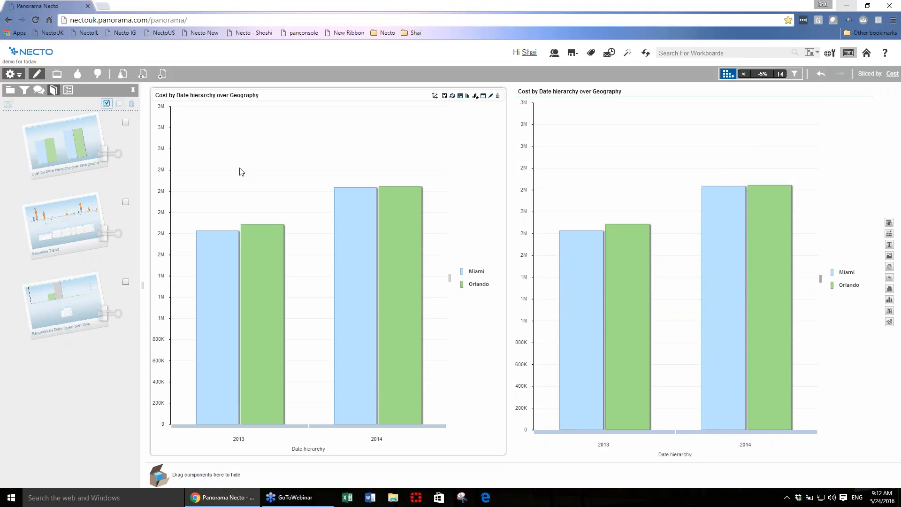
Step: Replace Geography with Equipment in the copied view's grid and display that view as a chart only
left_click(461, 97)
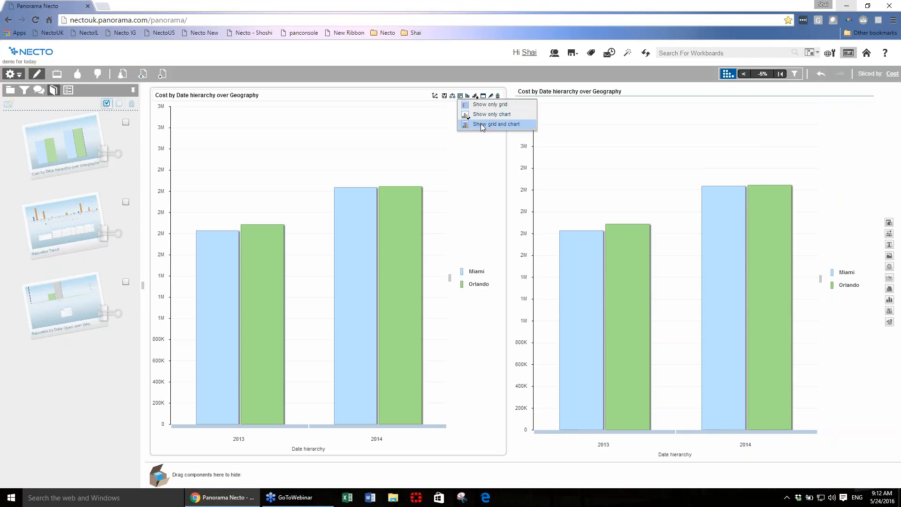
left_click(486, 105)
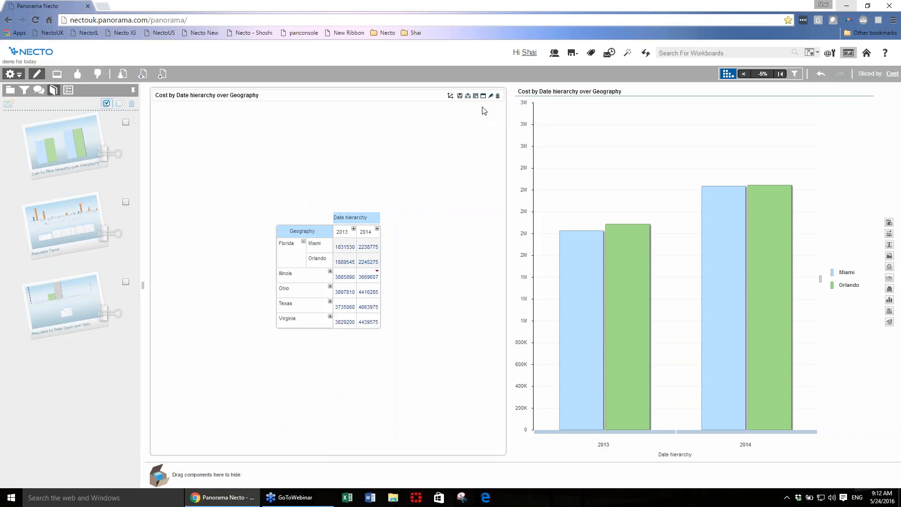
left_click(320, 231)
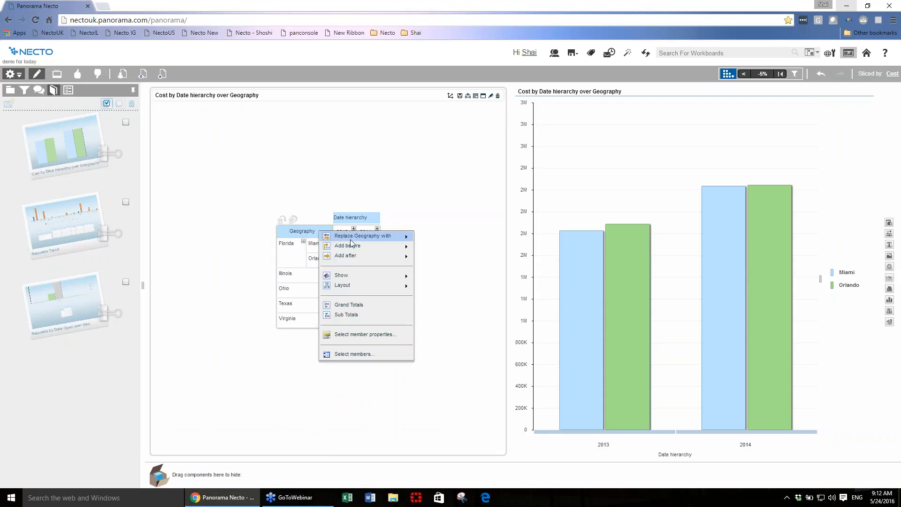
mouse_move(351, 239)
left_click(459, 267)
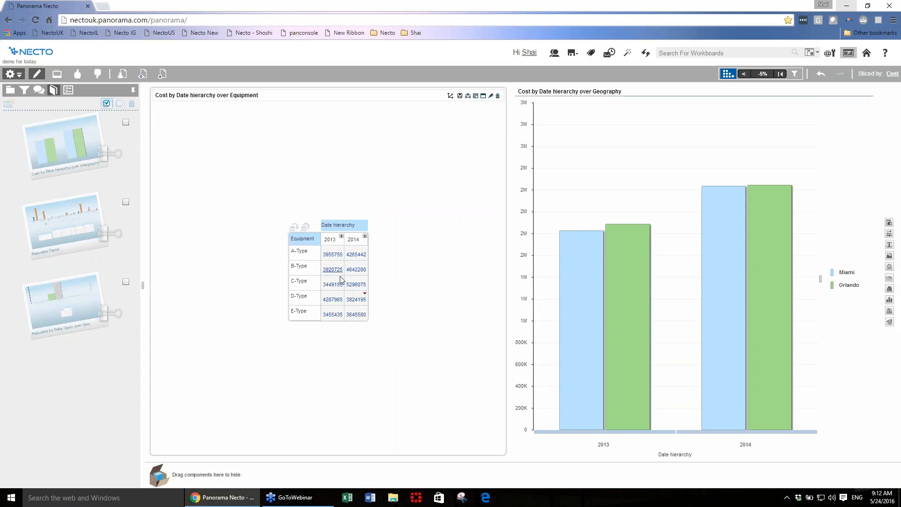
left_click(476, 96)
left_click(495, 115)
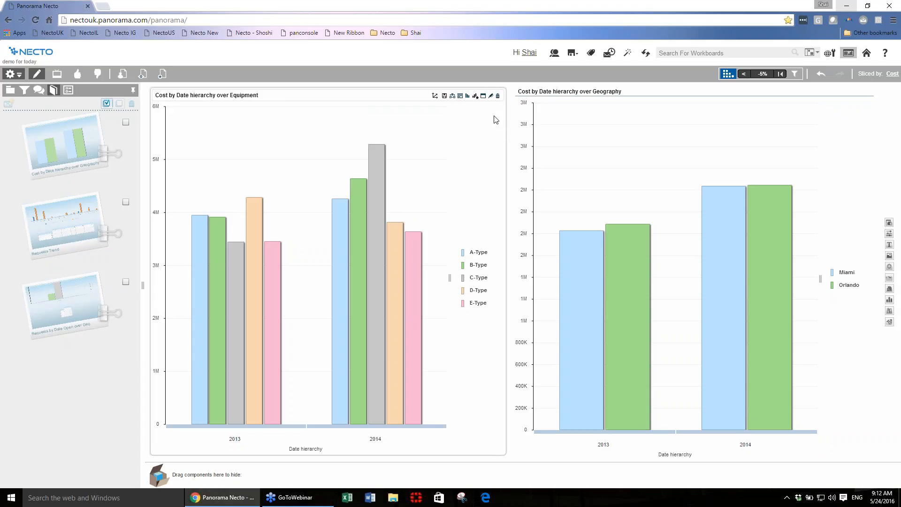
Step: Apply the Panorama colour palette to the Cost by Date hierarchy over Equipment chart and convert it to a Stacked Area Chart
left_click(476, 97)
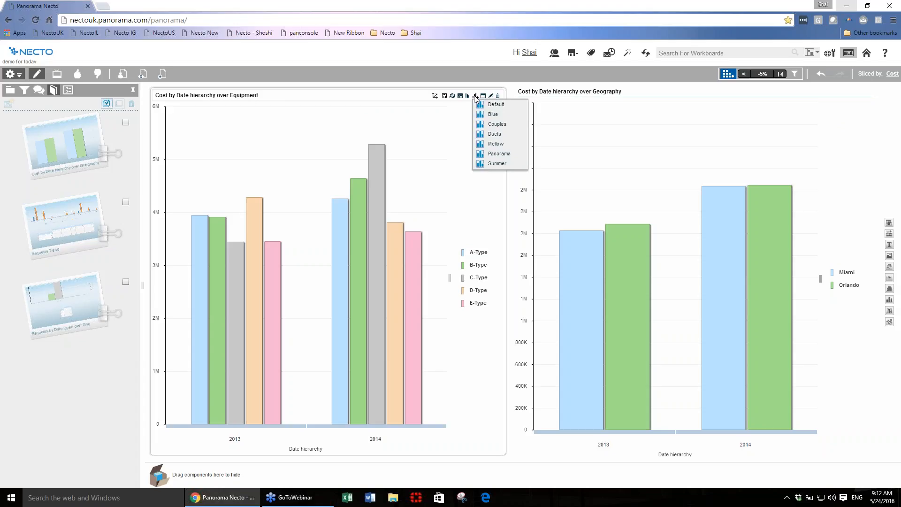
left_click(498, 154)
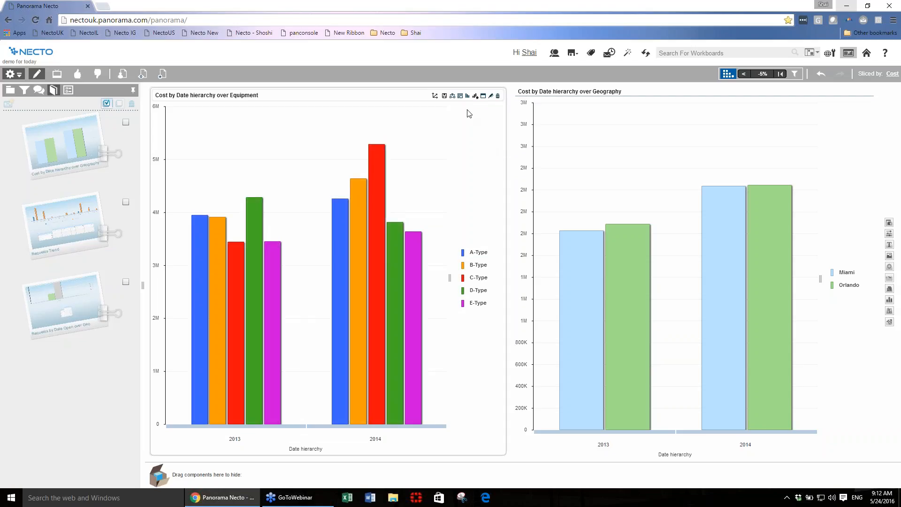
left_click(468, 96)
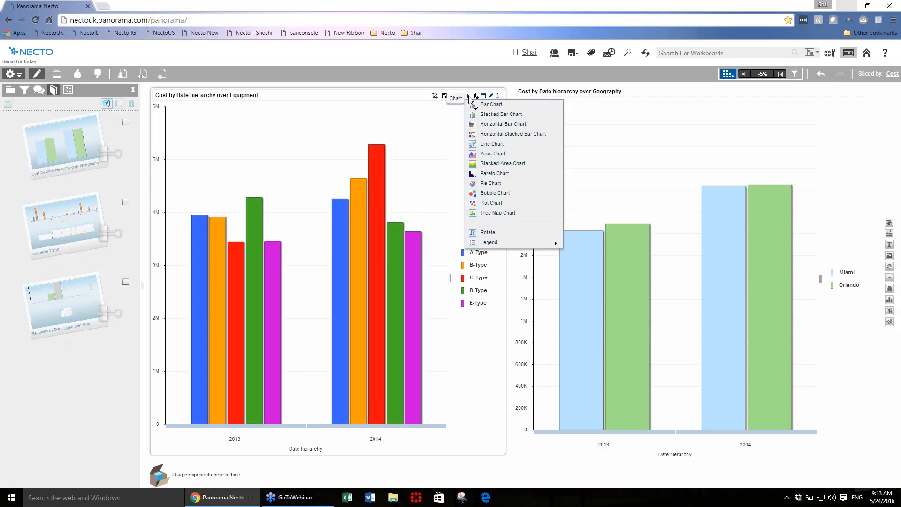
left_click(495, 164)
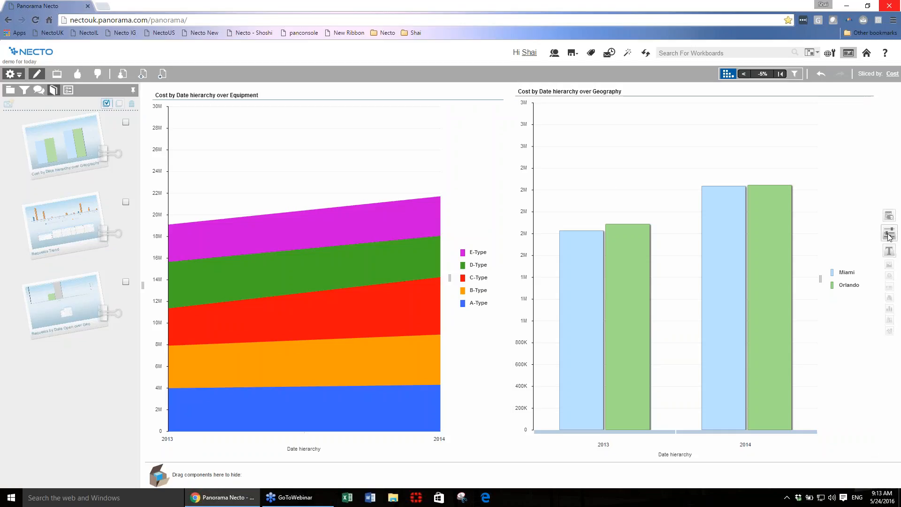
Step: Add a navigation component above both charts with a Dimension Members parameter based on City from the Cost by Date hierarchy over Geography view
left_click_drag(888, 235, 511, 87)
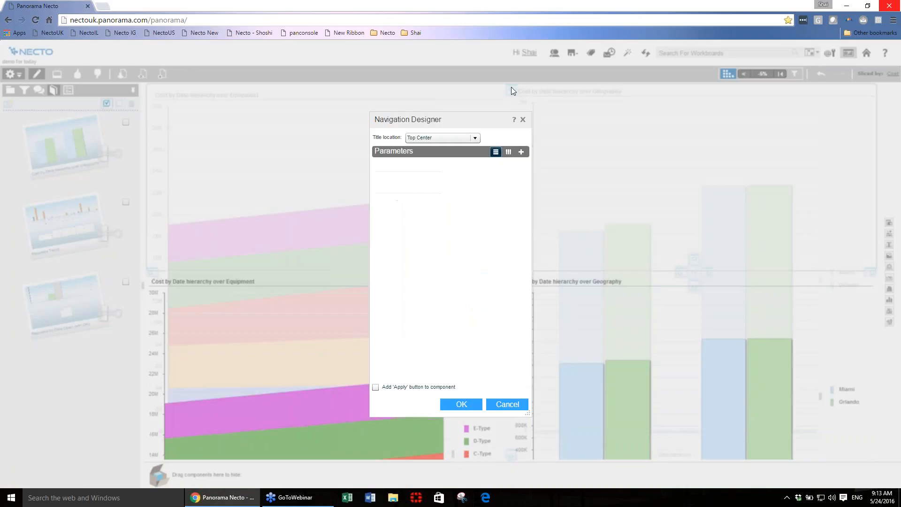
left_click(521, 152)
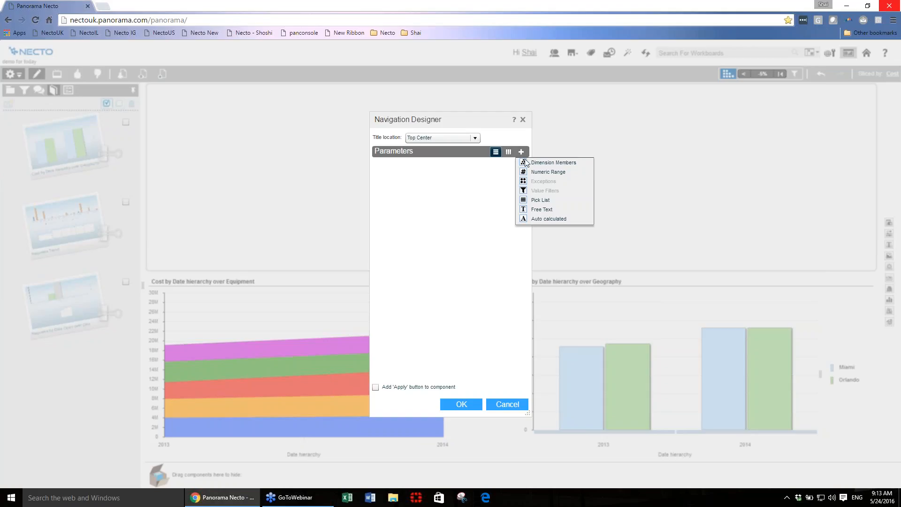
left_click(530, 163)
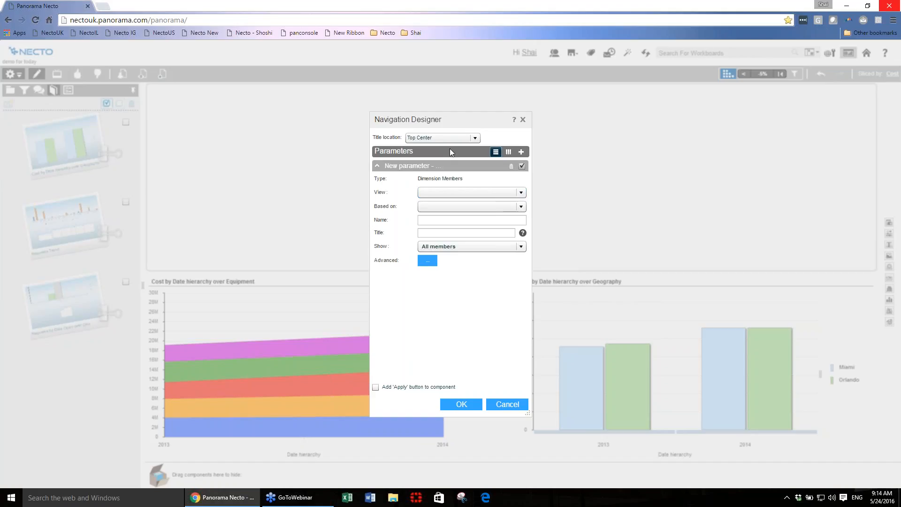
left_click(502, 193)
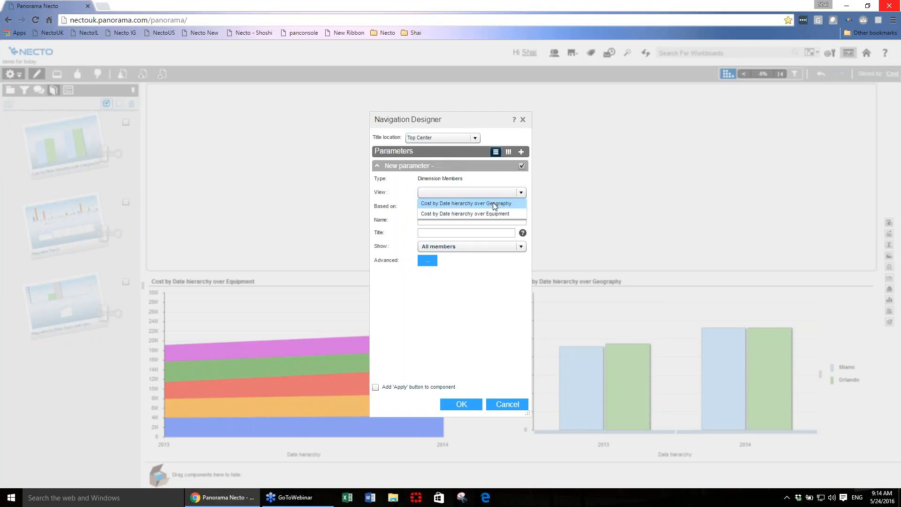
left_click(494, 203)
left_click(492, 207)
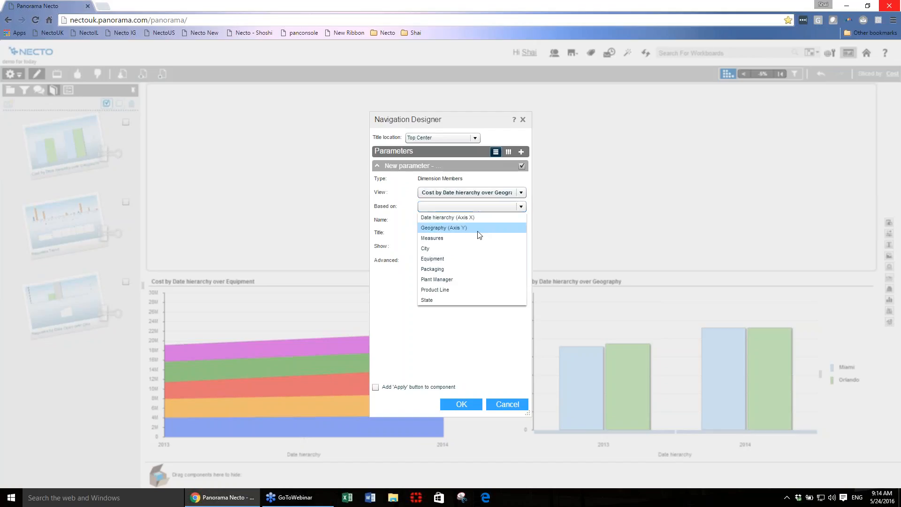
left_click(443, 249)
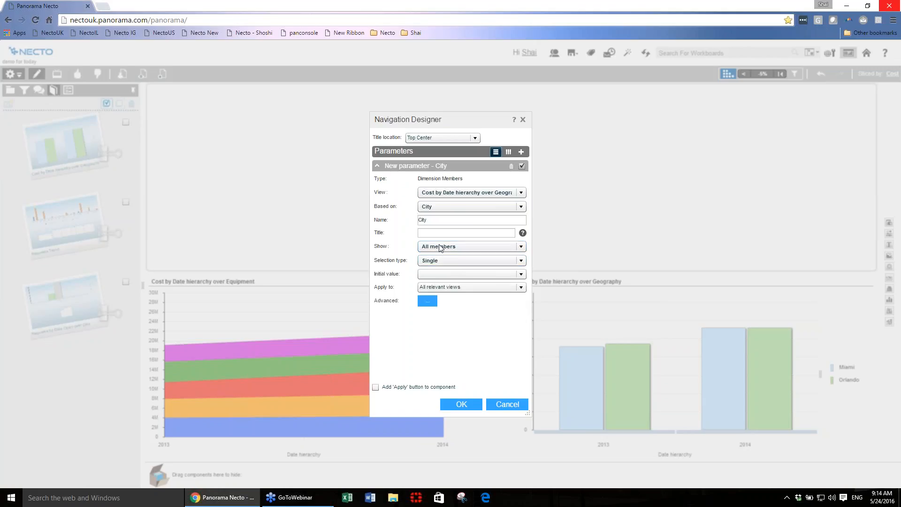
Step: Set the City parameter to Multiple selection with initial value All, finish the component, and shrink its height to a narrow strip above the charts
left_click(456, 262)
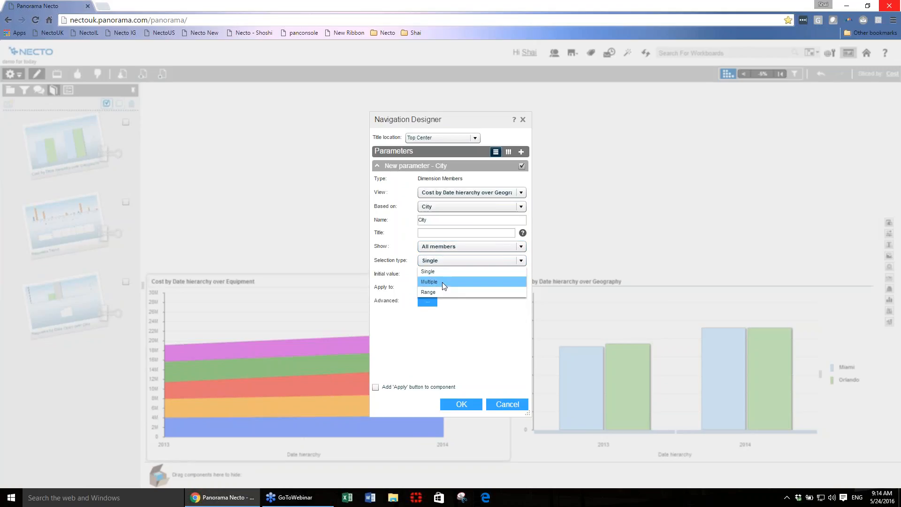
left_click(442, 283)
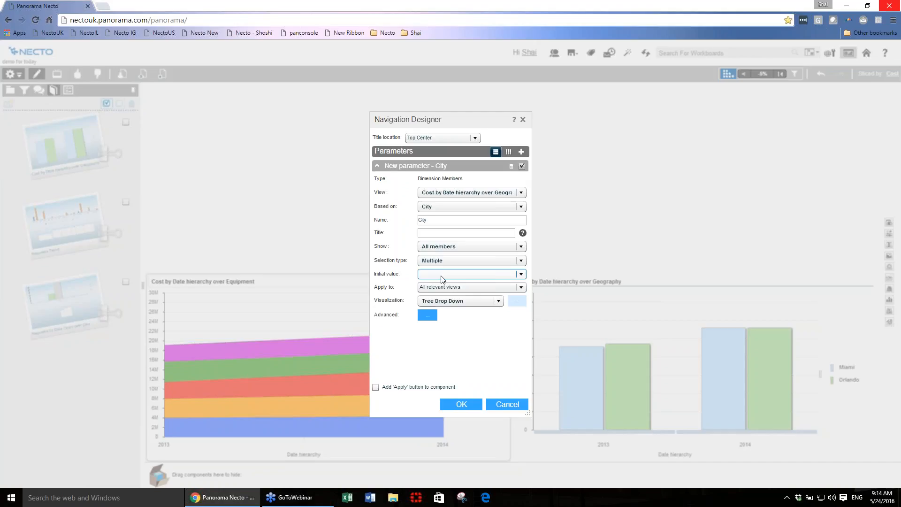
left_click(442, 279)
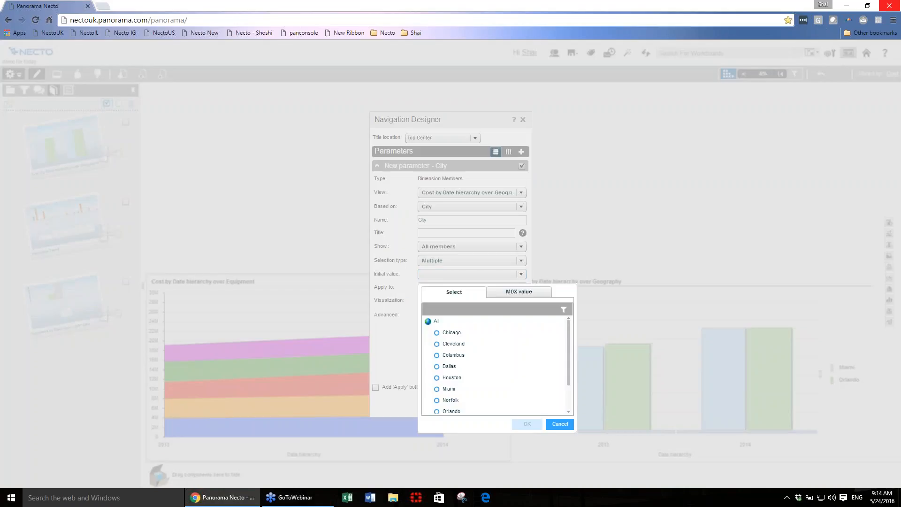
left_click(438, 322)
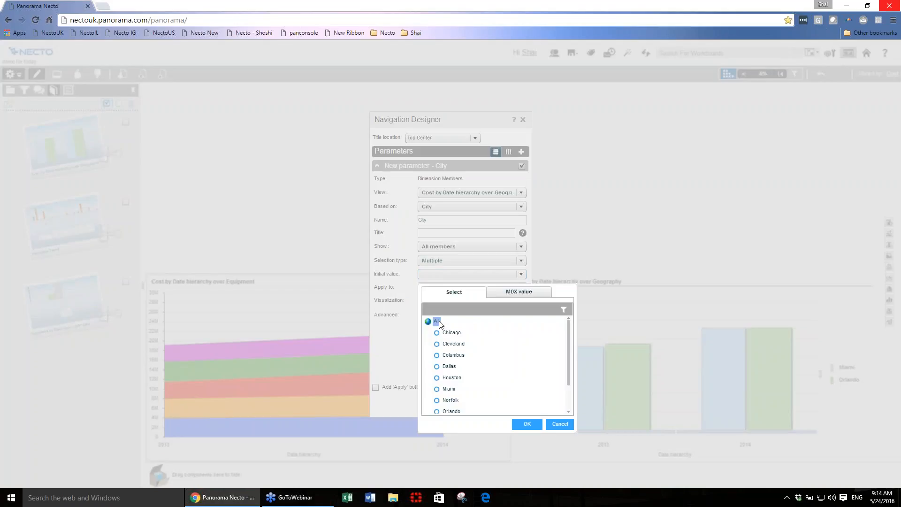
left_click(528, 424)
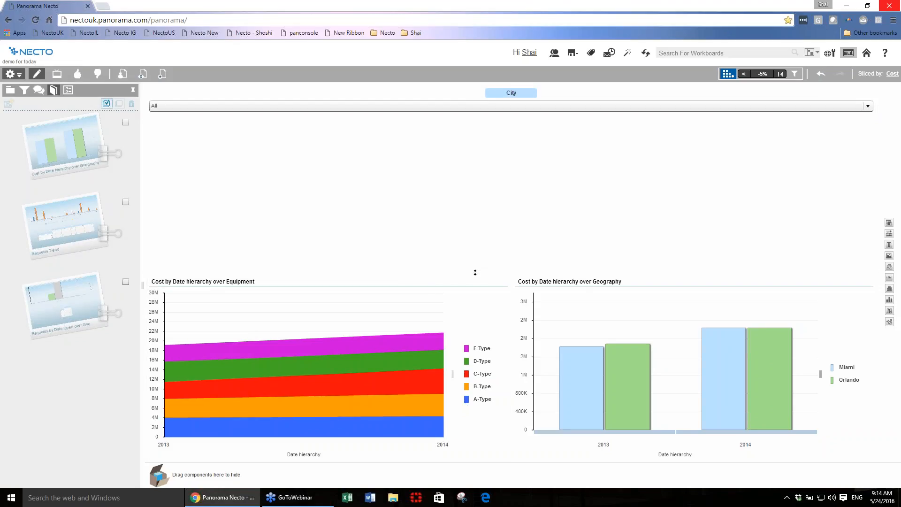
left_click_drag(474, 271, 475, 133)
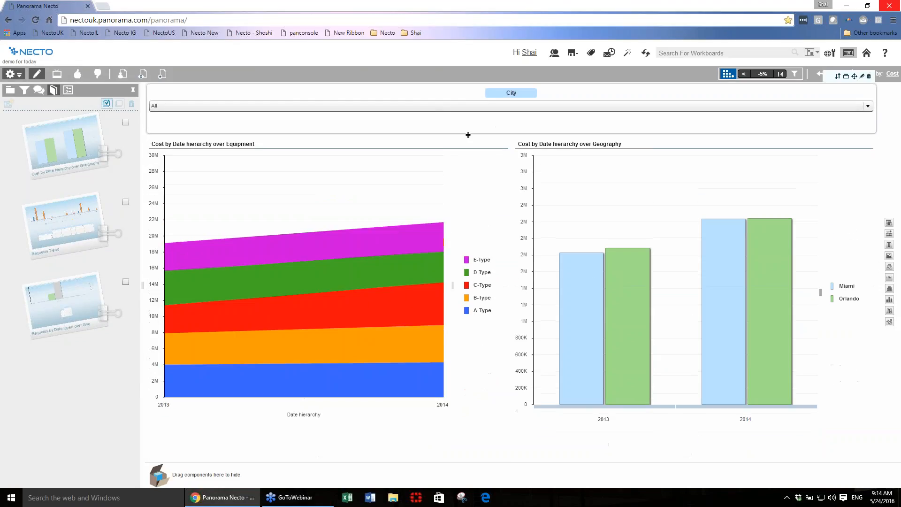
Step: Filter both charts to the city Cleveland with the City selector
left_click(265, 108)
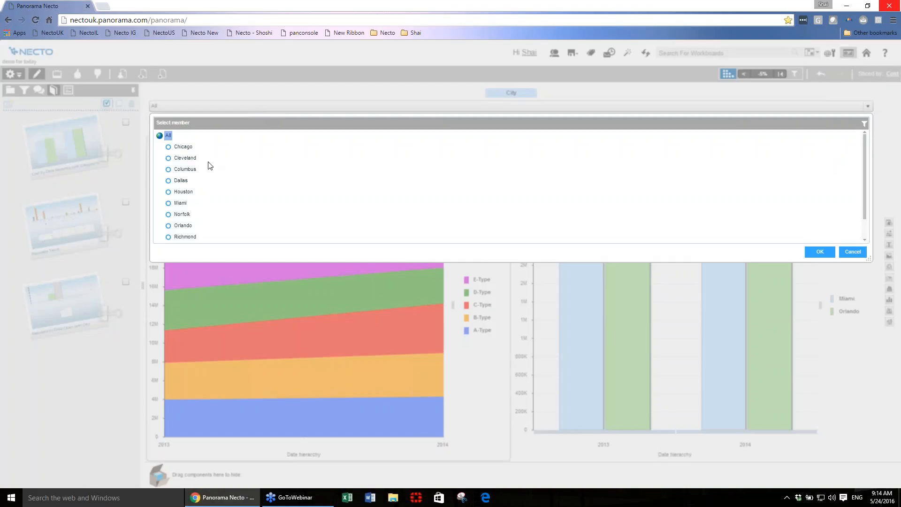
left_click(186, 159)
left_click(820, 252)
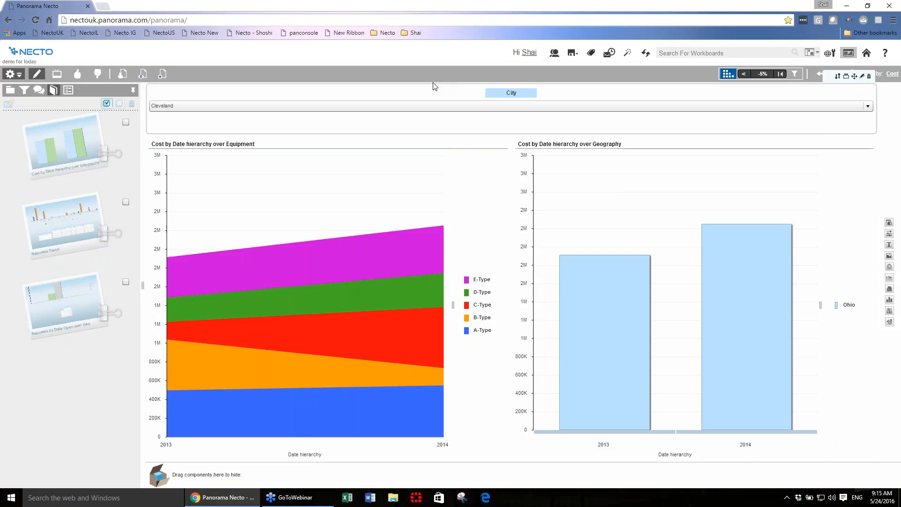
Step: Set the City selector to Richmond and apply the filter to both charts
left_click(434, 103)
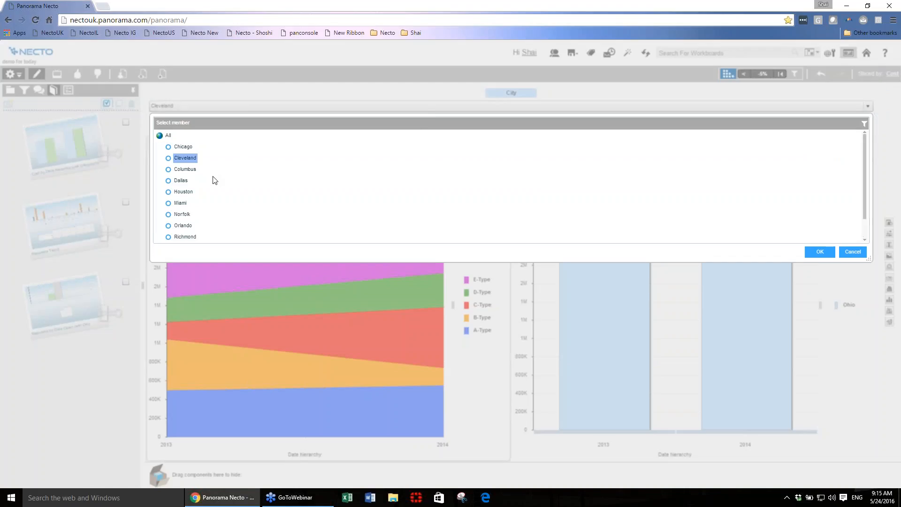
left_click(188, 170, "ctrl")
left_click(183, 181, "ctrl")
left_click(843, 239)
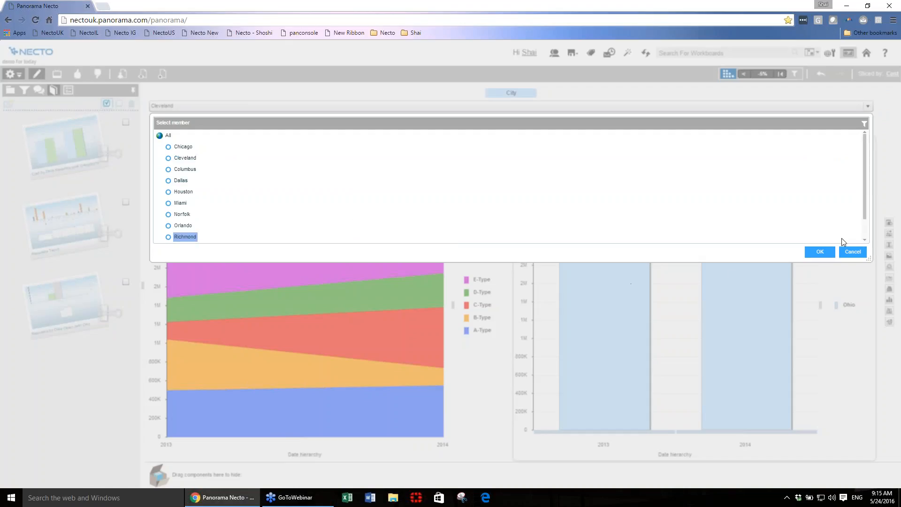
left_click(825, 250)
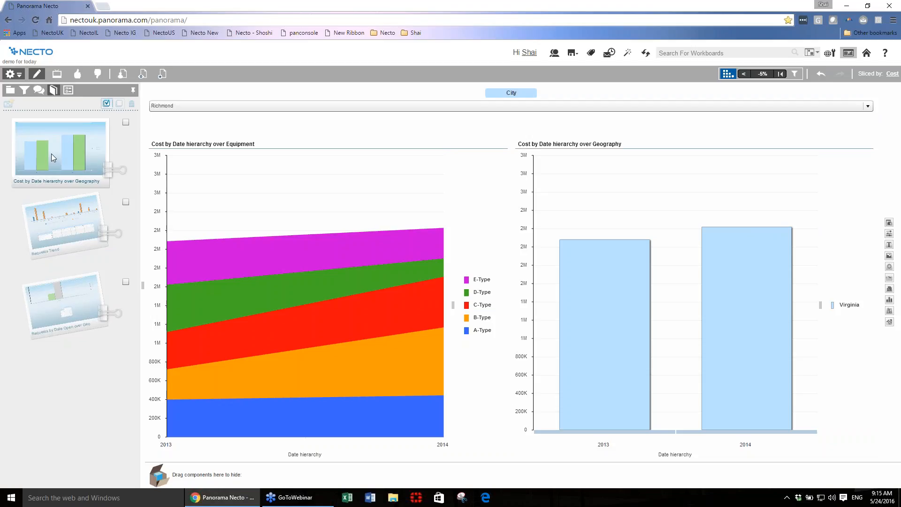
Step: Place another copy of the clipped Cost by Date hierarchy over Geography chart to the left of all existing workboard components
left_click_drag(50, 155, 153, 277)
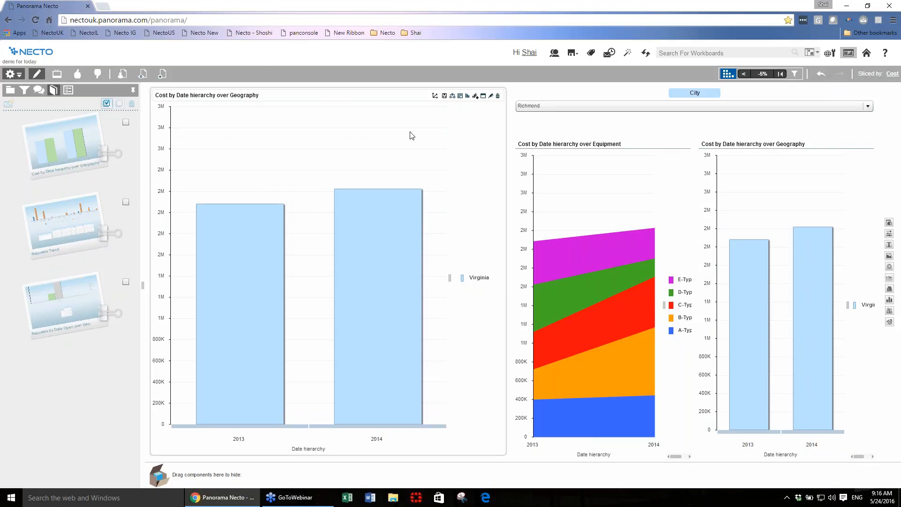
mouse_move(657, 147)
mouse_move(374, 100)
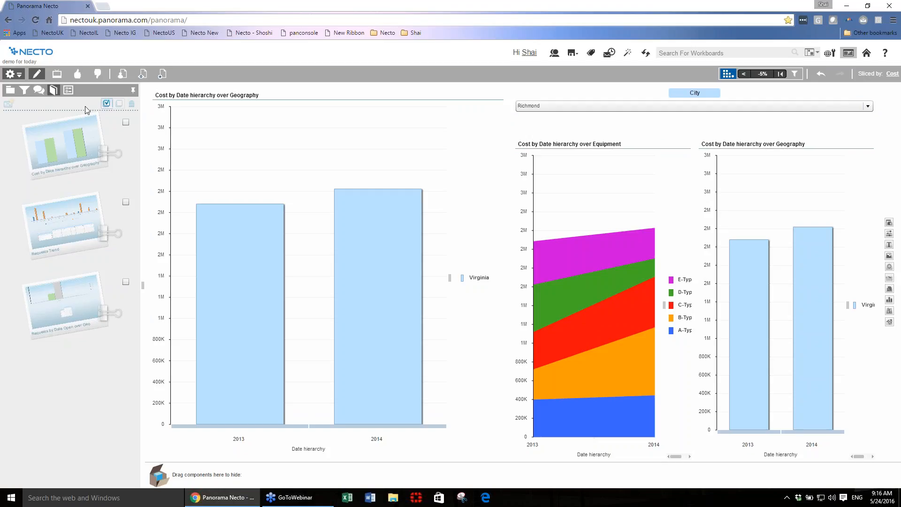
Step: Show the component properties of the newly placed Geography chart and turn off inheriting properties from the workboard
left_click(68, 90)
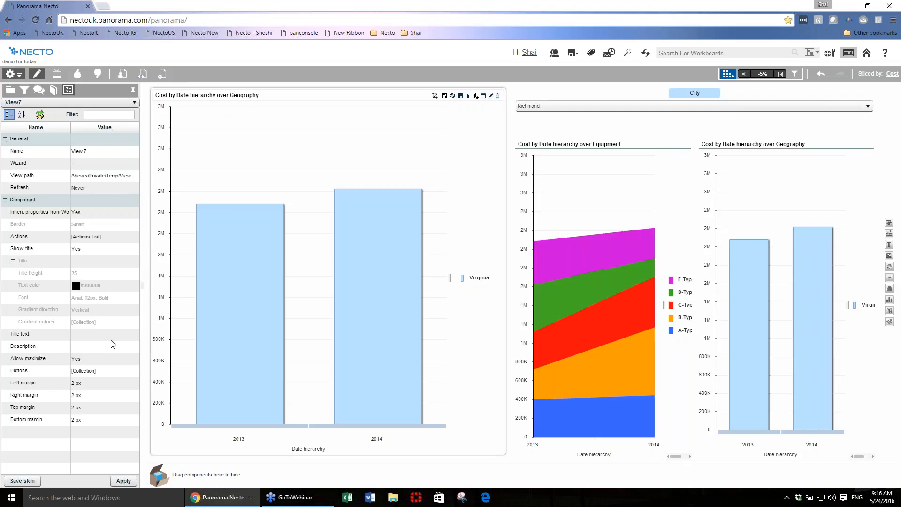
left_click(78, 214)
left_click(78, 214)
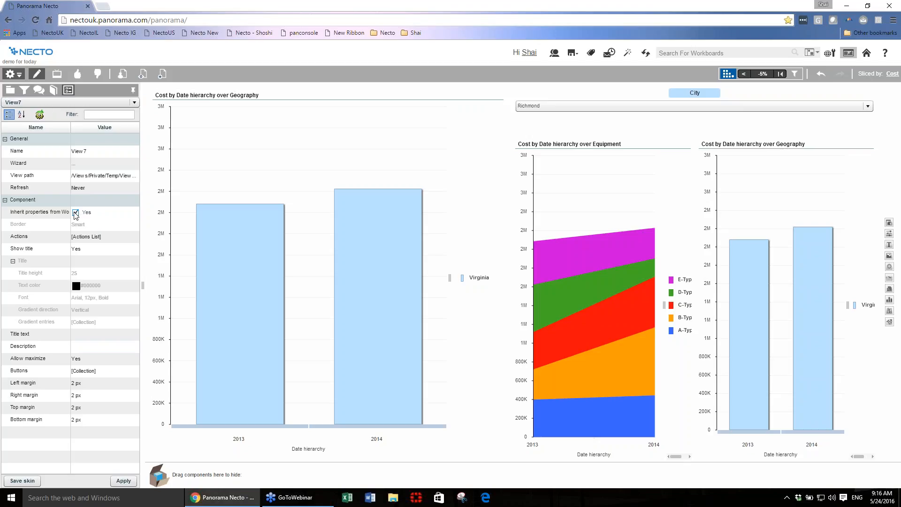
left_click(76, 214)
Step: Set the new chart's title text to "Date Hierarachy" and apply it
left_click(99, 334)
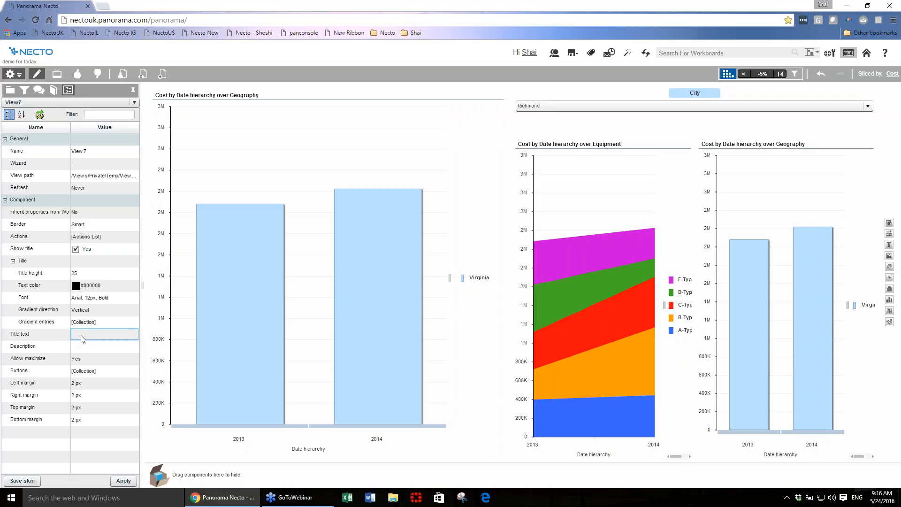
left_click(86, 337)
left_click(134, 335)
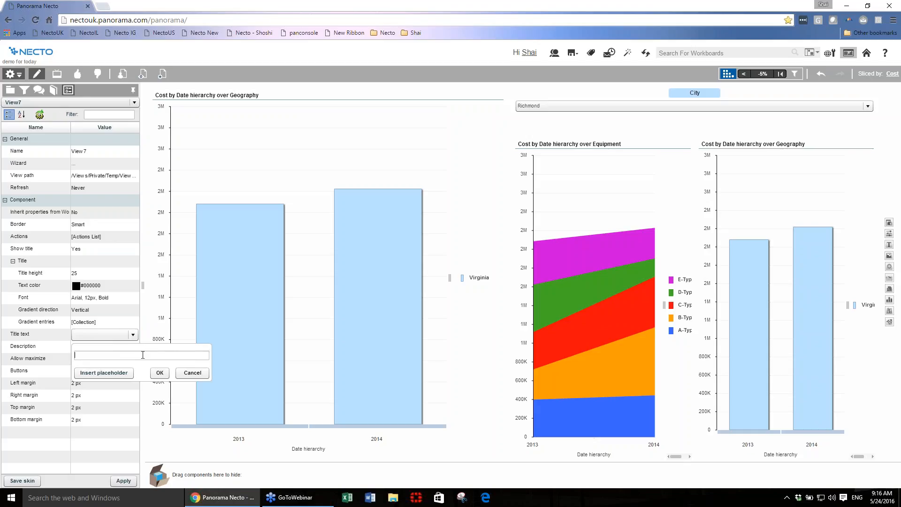
key("Caps_Lock")
type("Date Hierarachy")
left_click(160, 373)
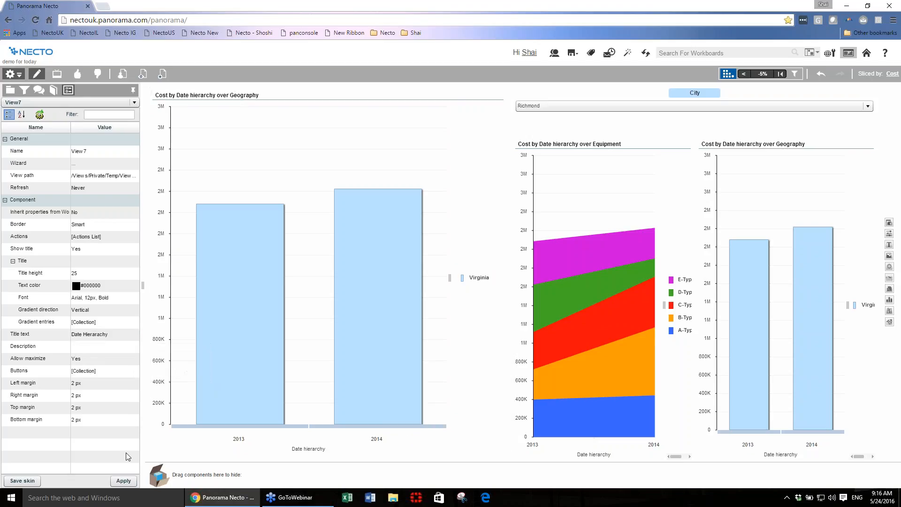
left_click(124, 482)
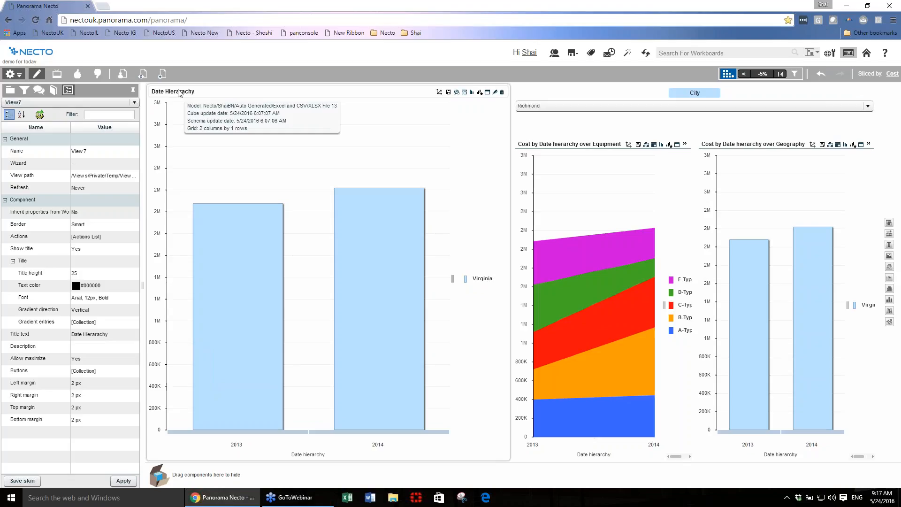
Step: Set the chart title's text color to blue #0033CC and apply the change
left_click(77, 286)
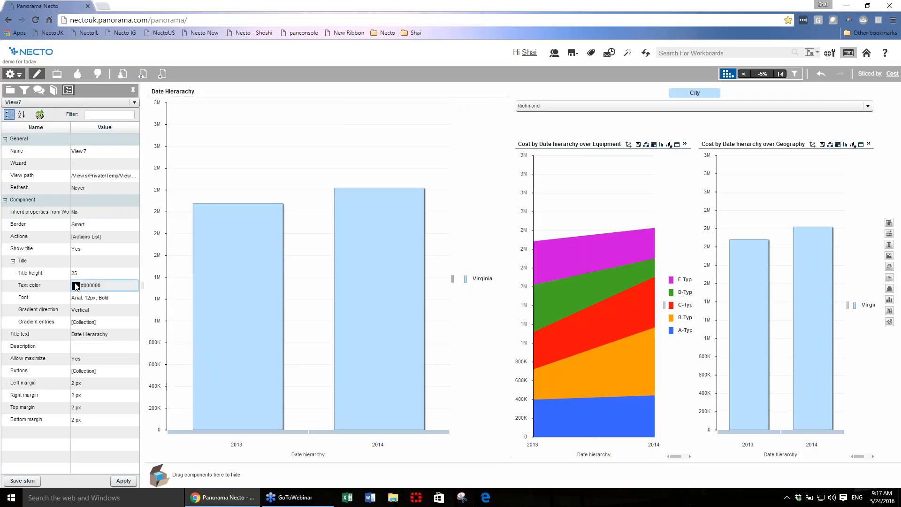
left_click(76, 286)
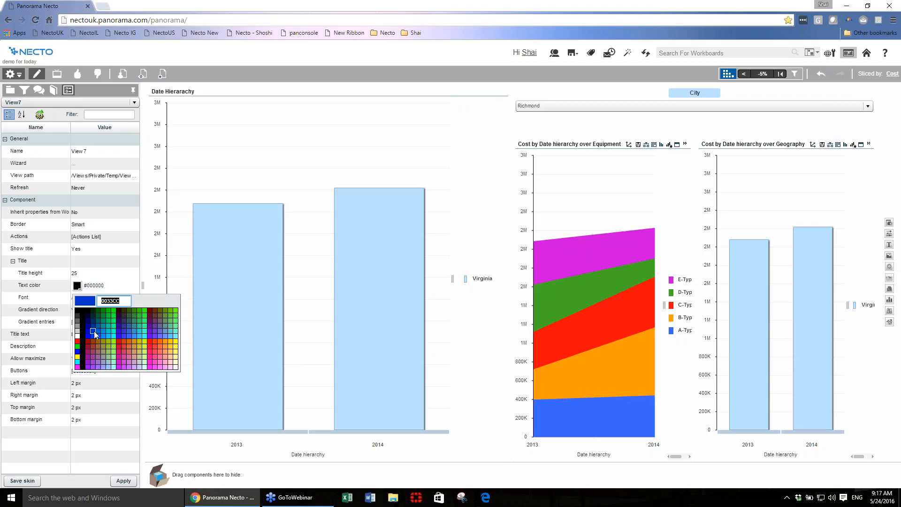
left_click(90, 323)
left_click(123, 480)
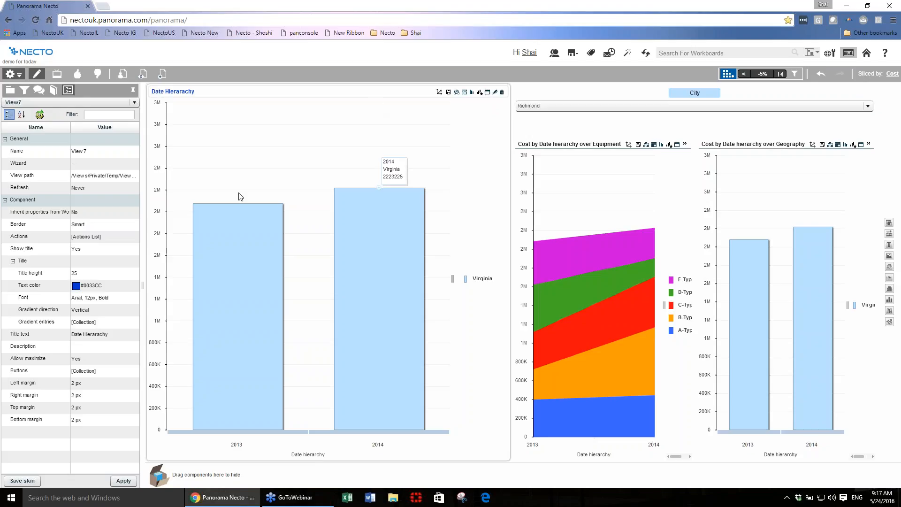
Step: Maximize the Date Hierarachy chart and display its Chart properties
left_click(487, 93)
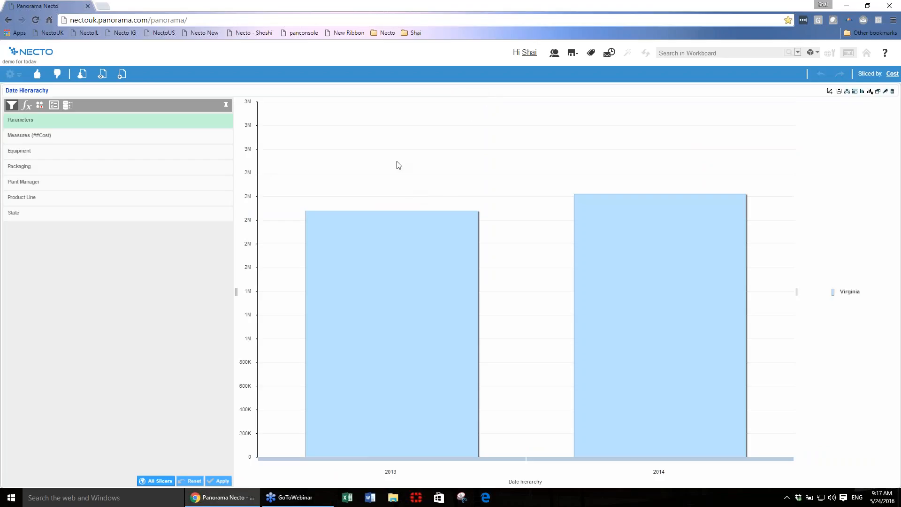
left_click(52, 106)
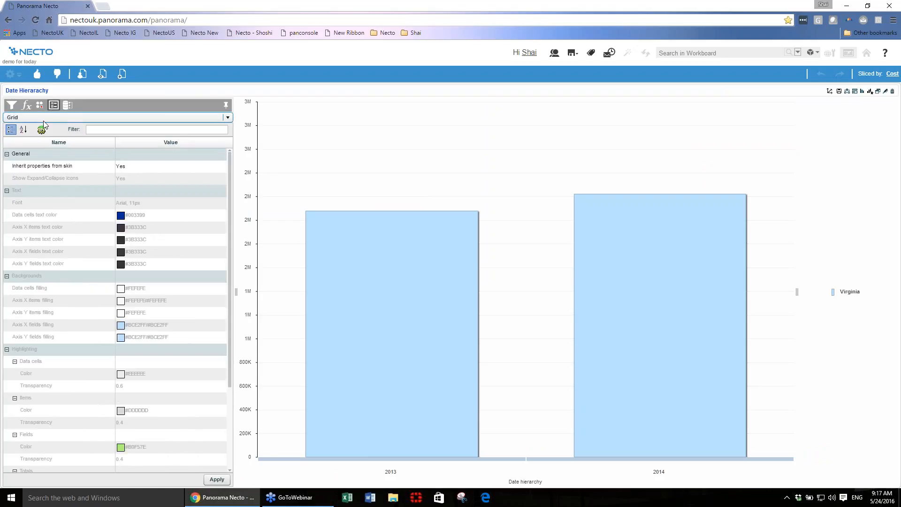
left_click(43, 119)
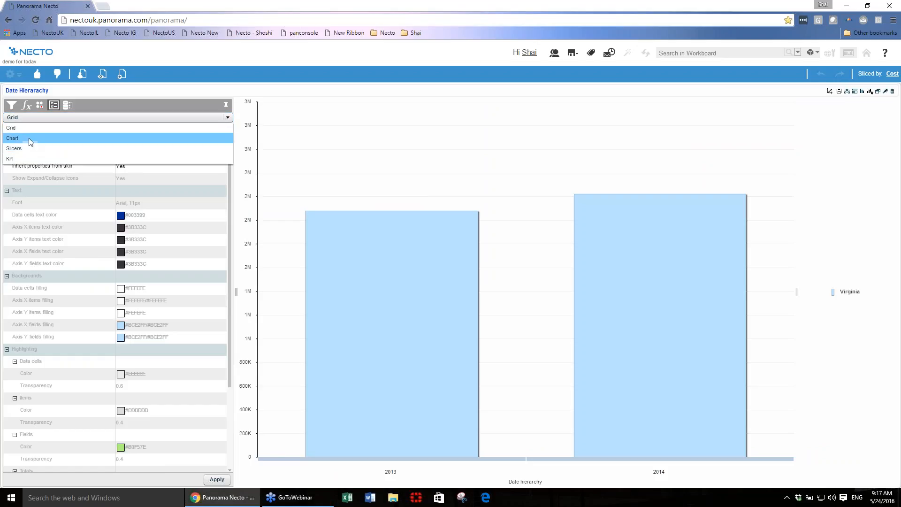
left_click(29, 138)
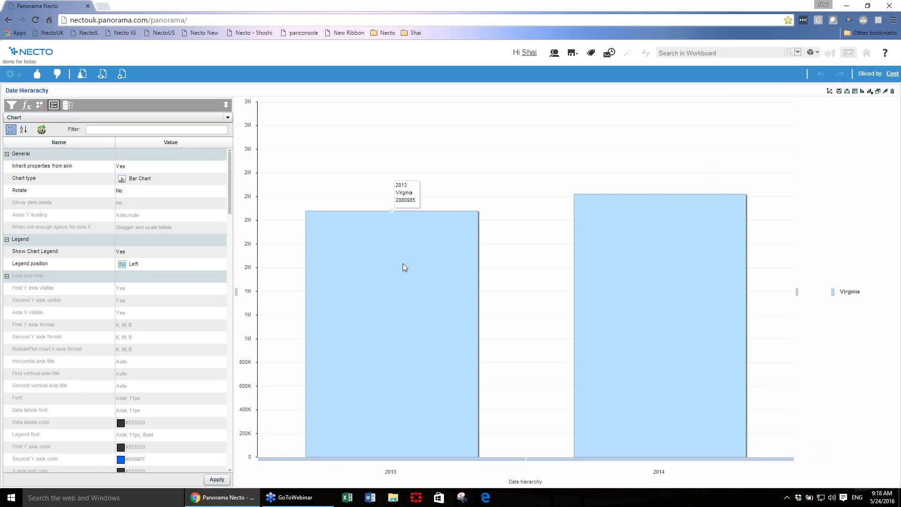
Step: Turn off inheriting properties from the skin for the Date Hierarachy chart
left_click(214, 182)
mouse_move(392, 211)
mouse_move(702, 348)
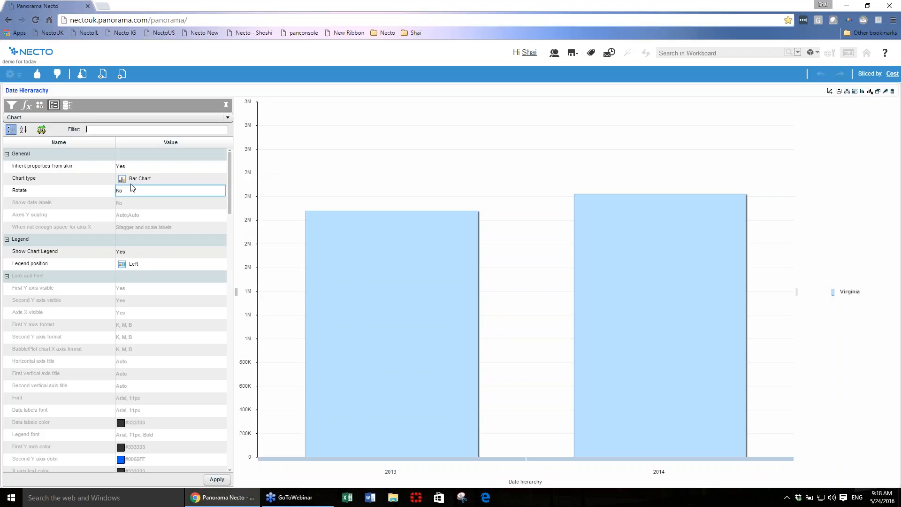
left_click(127, 167)
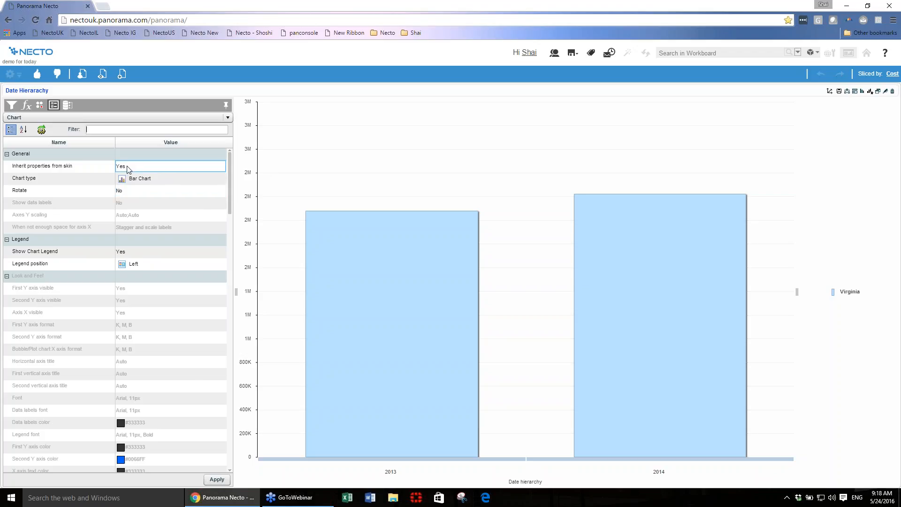
left_click(121, 167)
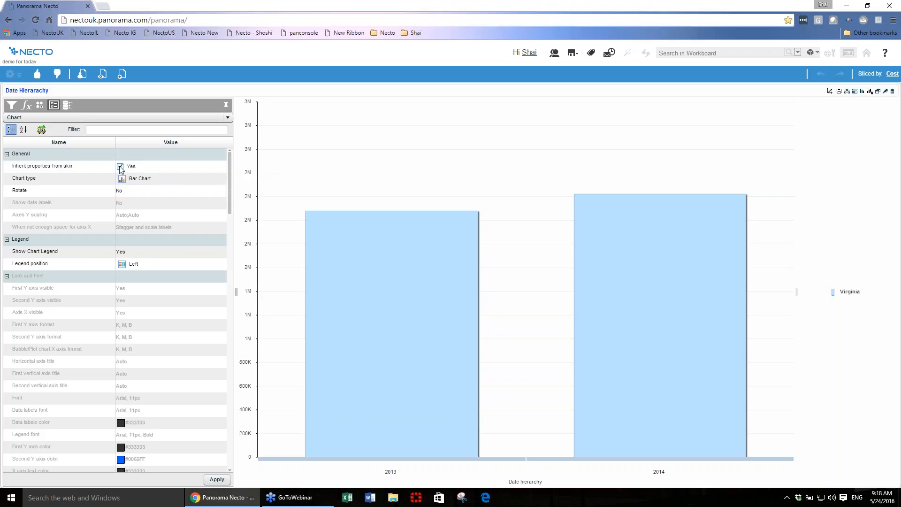
left_click(120, 167)
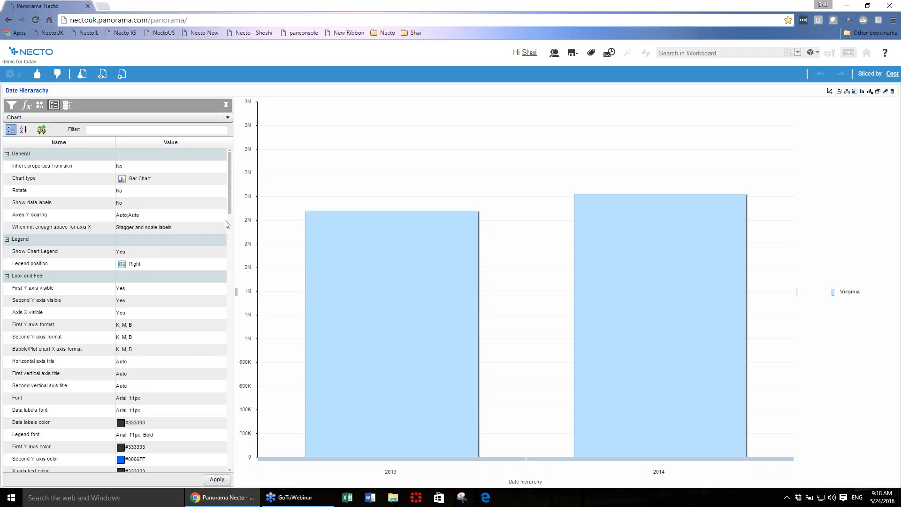
Step: Set the Series 1 color of the chart to green #00CC99 and apply the change
left_click_drag(229, 195, 229, 243)
left_click(124, 281)
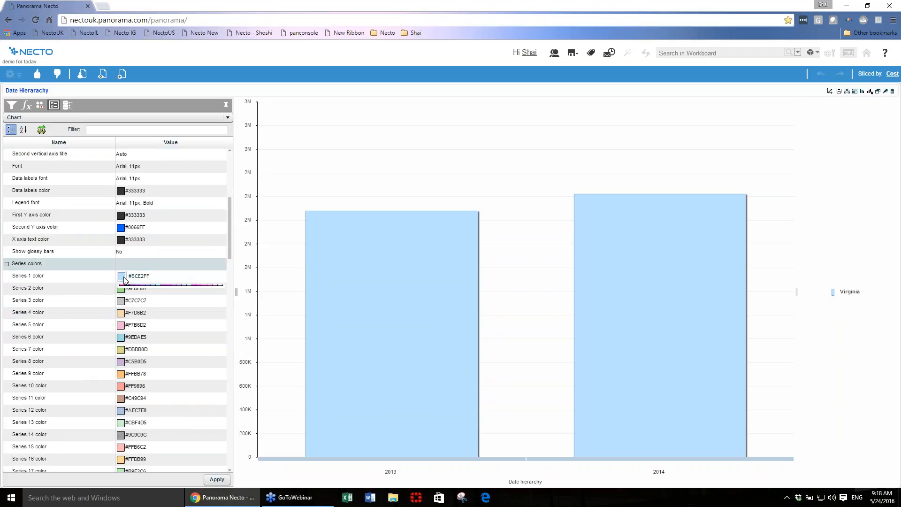
left_click(159, 320)
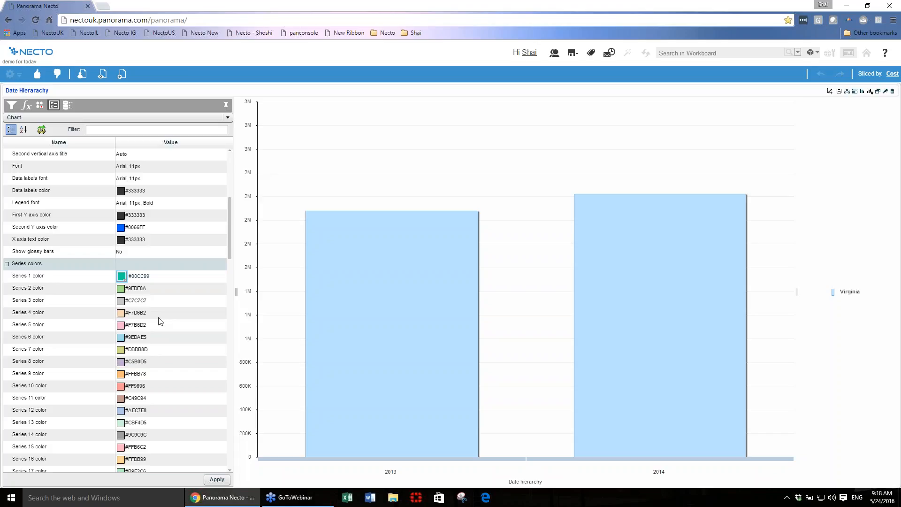
left_click(217, 479)
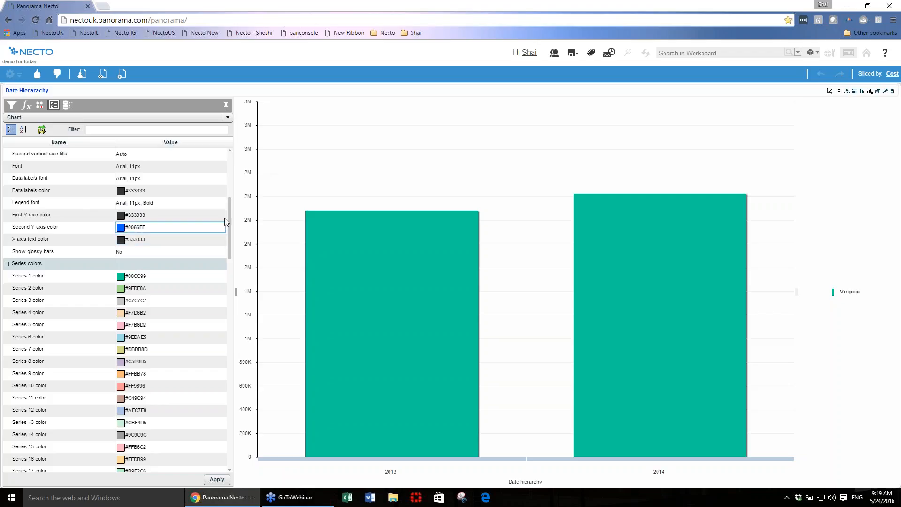
Step: Set the category axis labels rotation angle to 20, apply it, and restore the chart to its normal size on the workboard
scroll(231, 230, "down", 6)
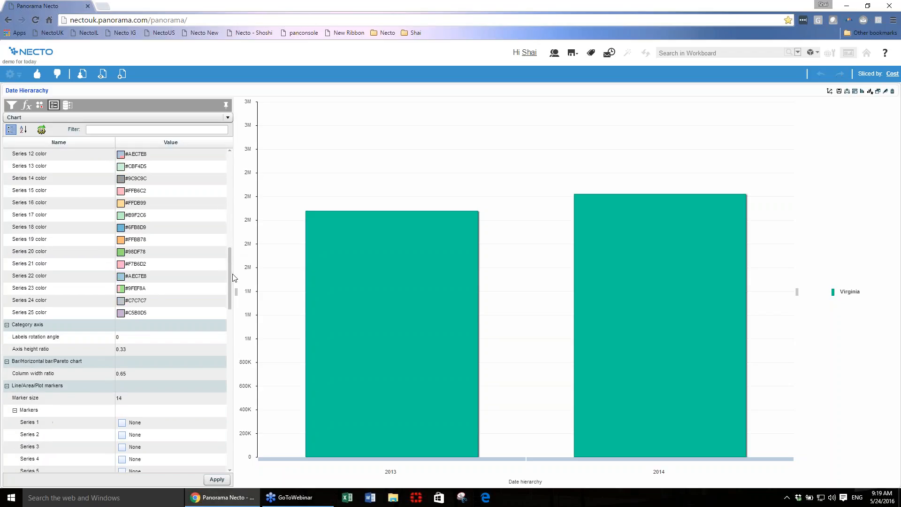
left_click_drag(232, 240, 228, 158)
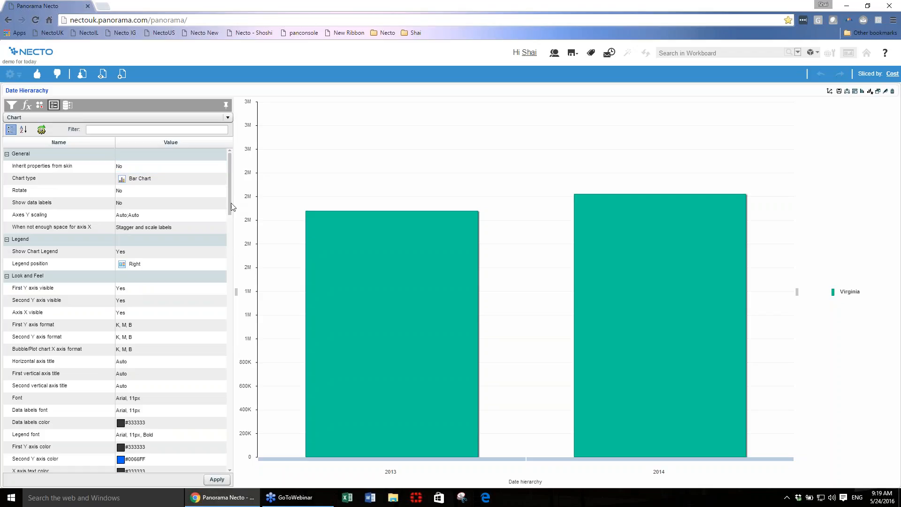
left_click_drag(232, 206, 229, 292)
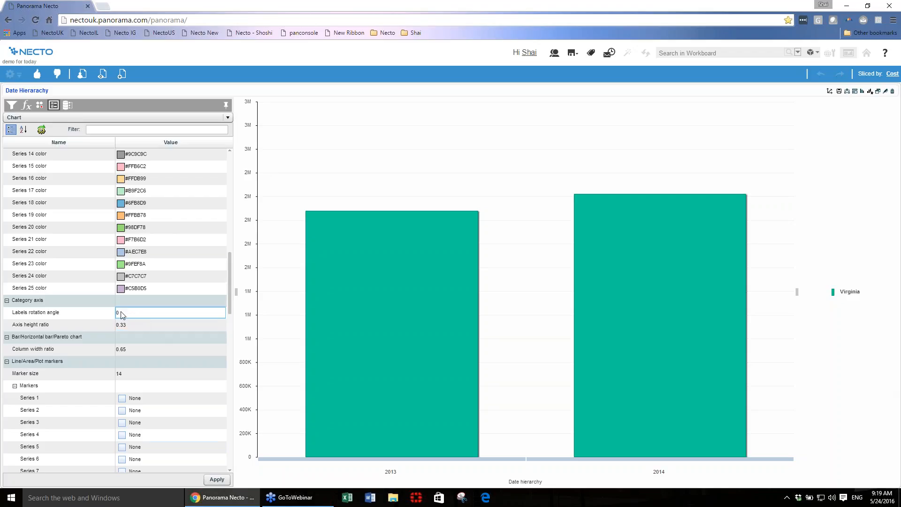
left_click(144, 314)
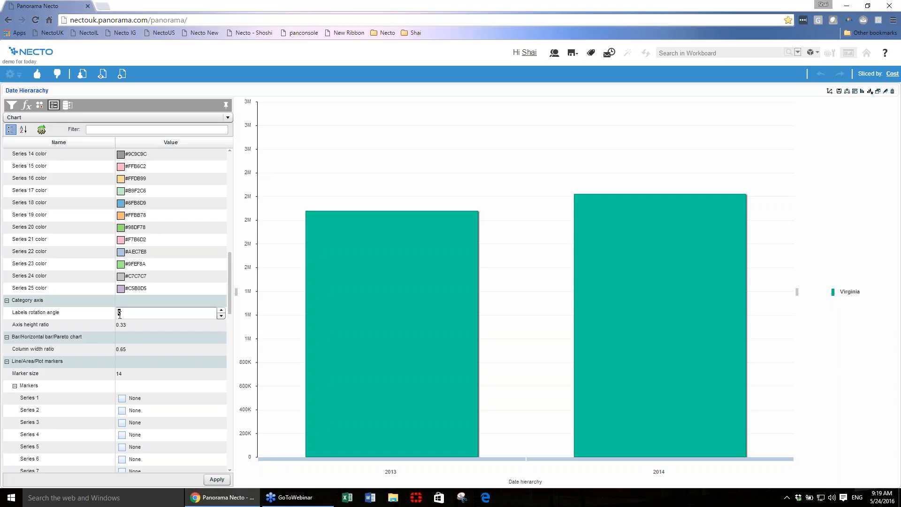
type("20")
left_click(217, 480)
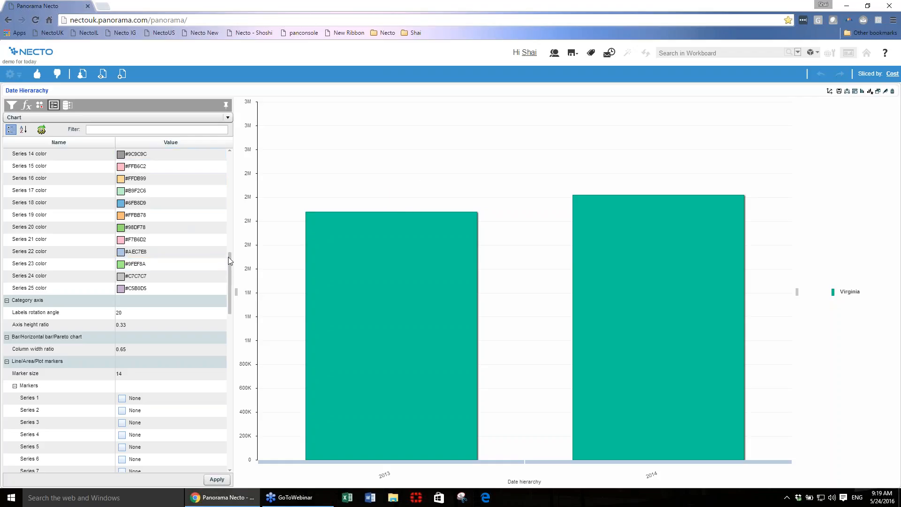
left_click_drag(229, 270, 230, 166)
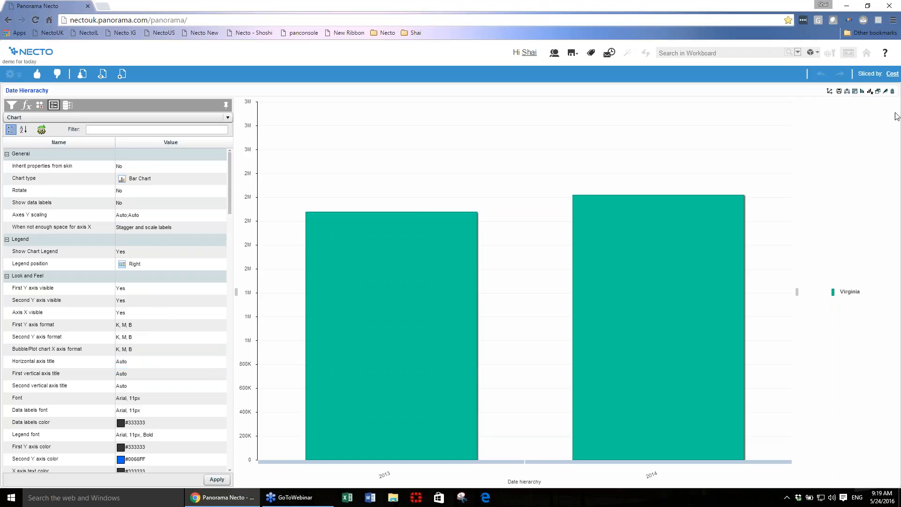
left_click(877, 91)
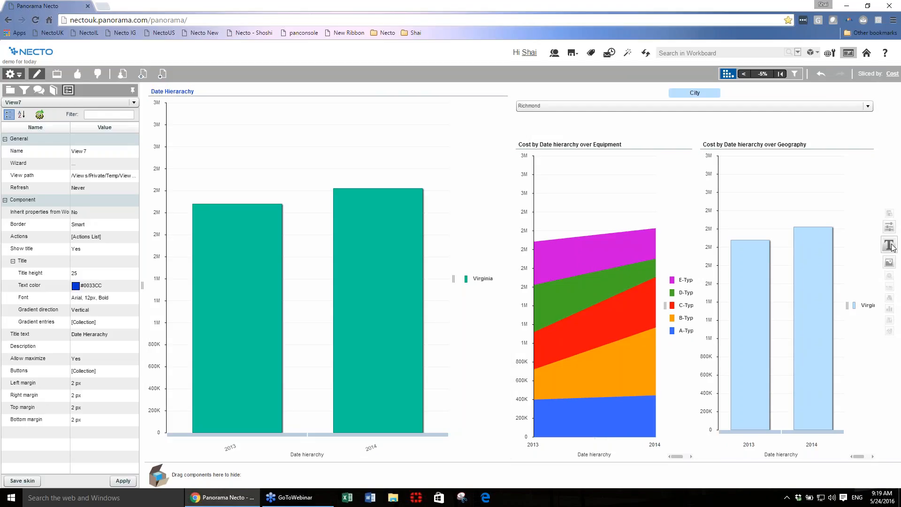
Step: Add a text component above all existing workboard components and enter "This will be the name" as its text
left_click_drag(891, 248, 512, 90)
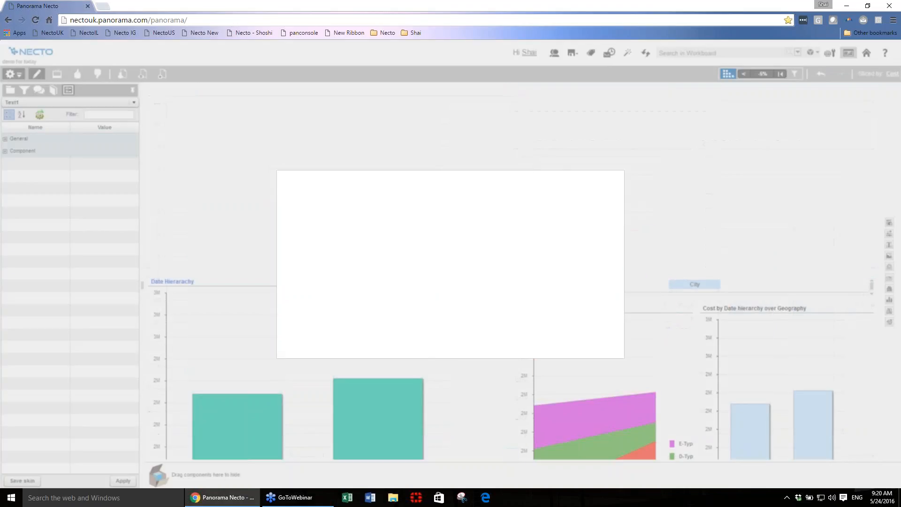
key("Caps_Lock")
type("T")
key("Caps_Lock")
type("his")
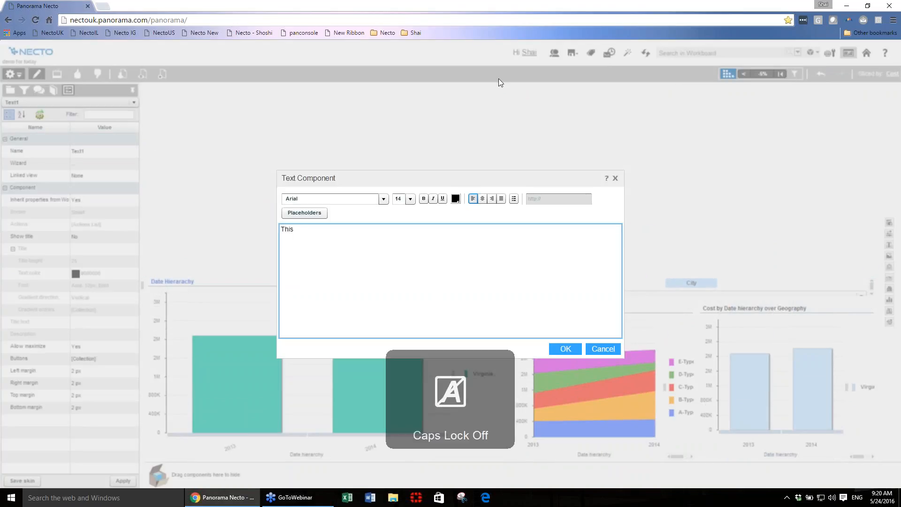
type(" will be the na")
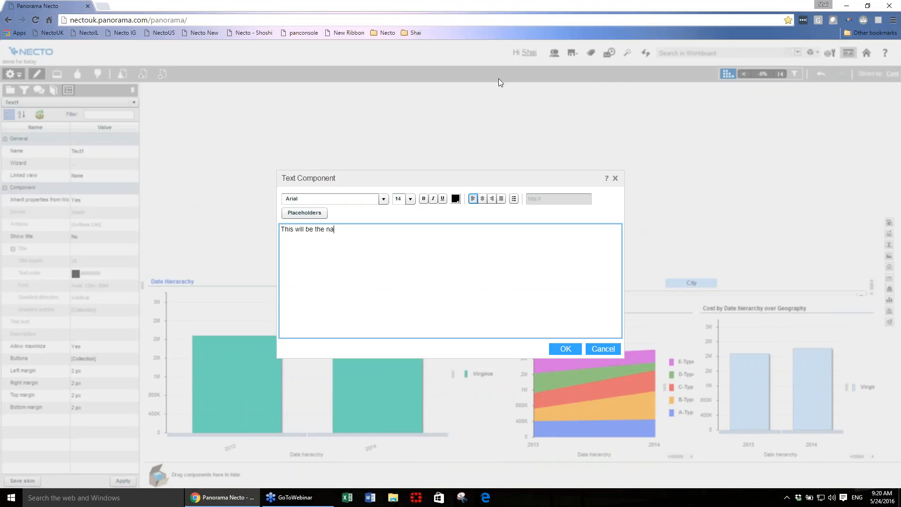
type("me")
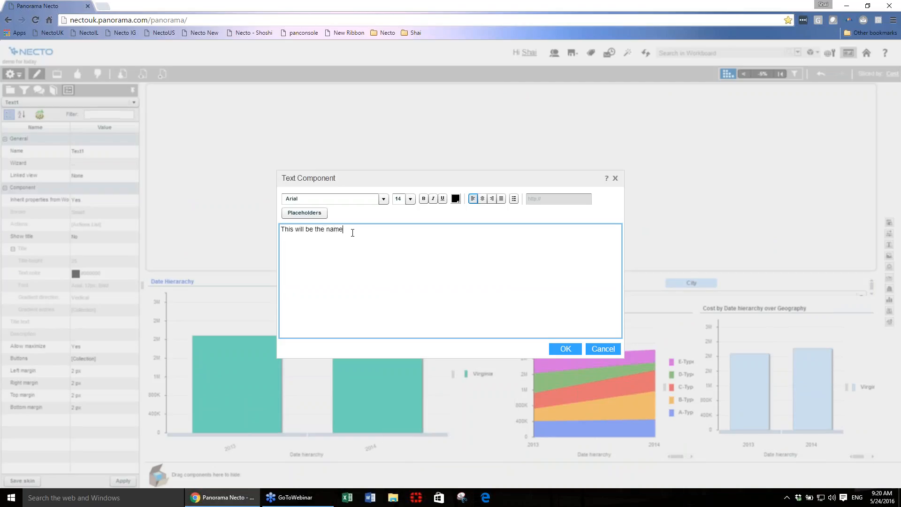
Step: Format the whole line "This will be the name" as blue, bold and underlined text
left_click_drag(351, 230, 280, 230)
left_click(455, 199)
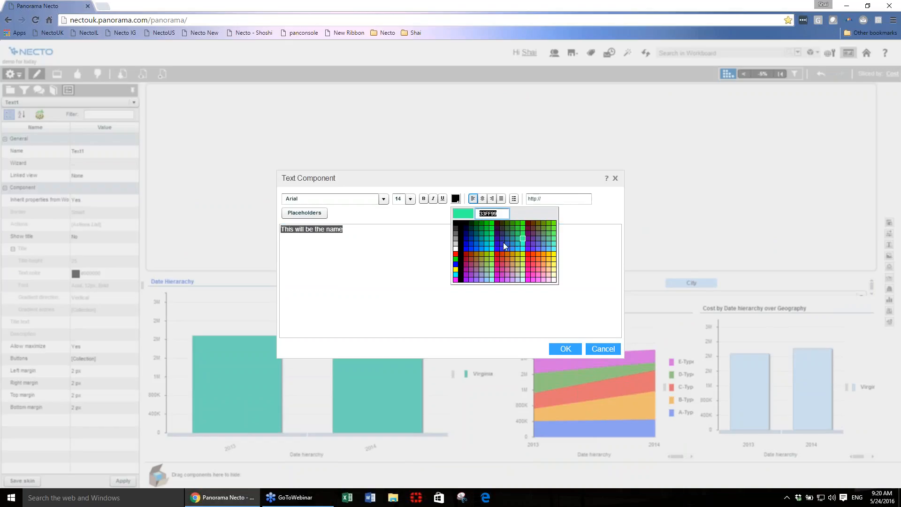
left_click(508, 245)
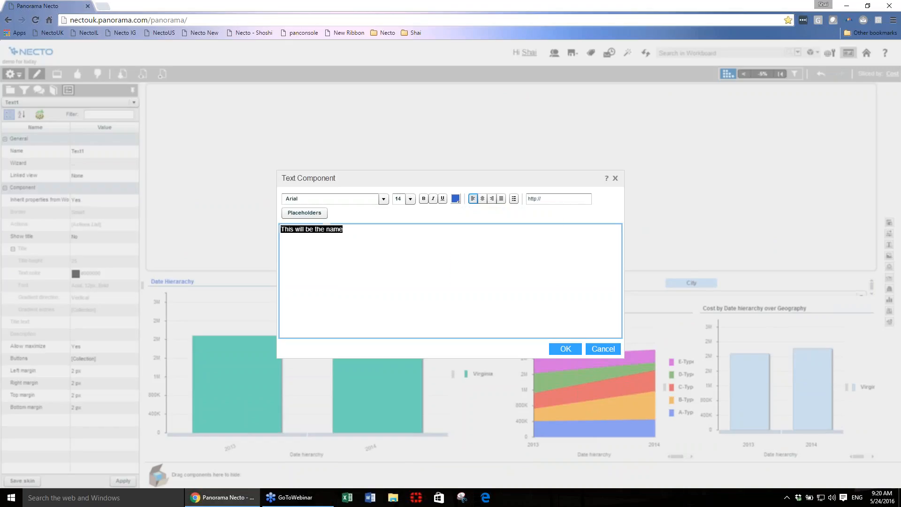
left_click(425, 200)
left_click(443, 199)
left_click(415, 229)
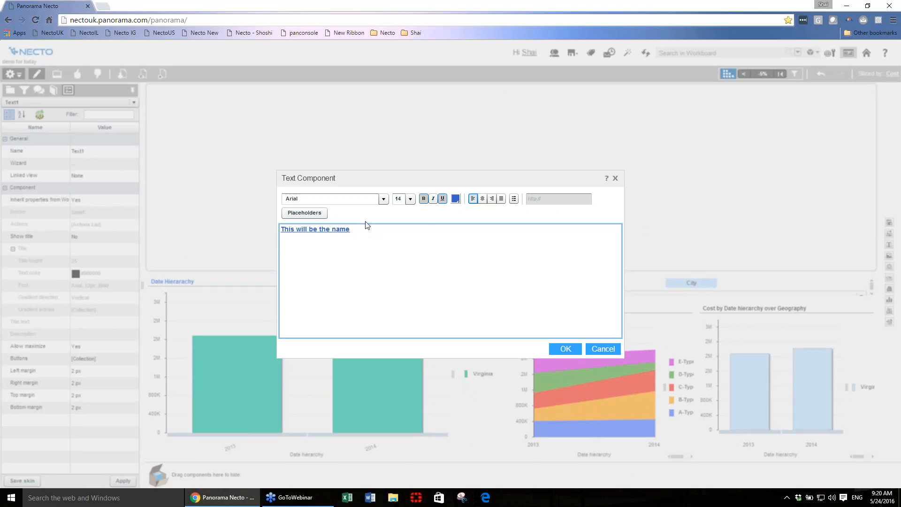
Step: Insert the %DBName% placeholder below the text line and confirm the text component
left_click(319, 214)
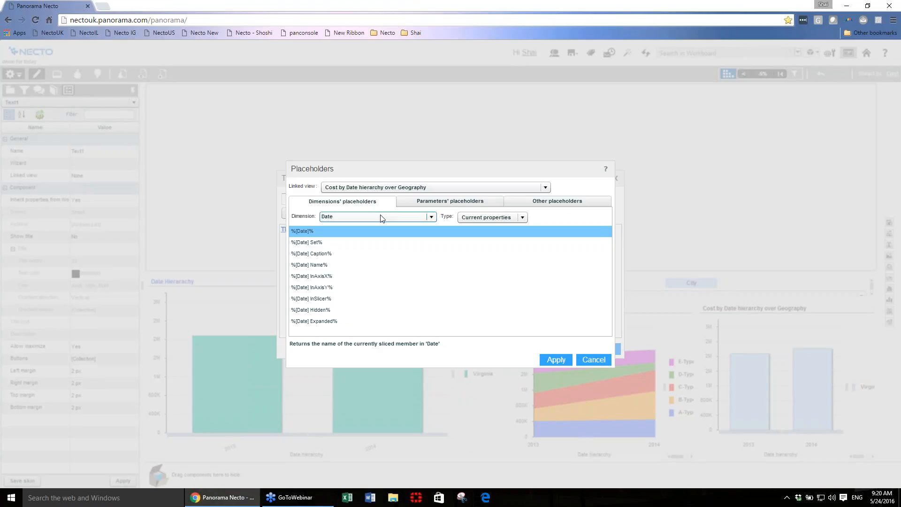
left_click(547, 204)
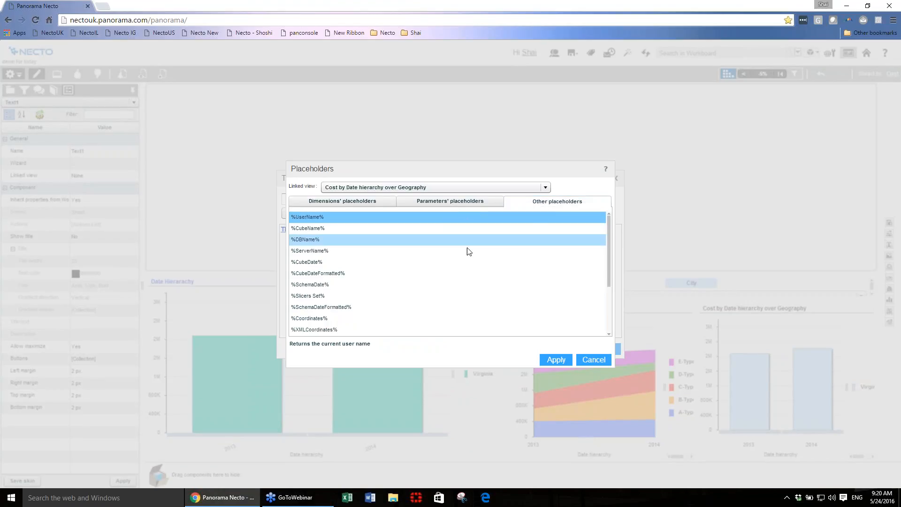
left_click(318, 240)
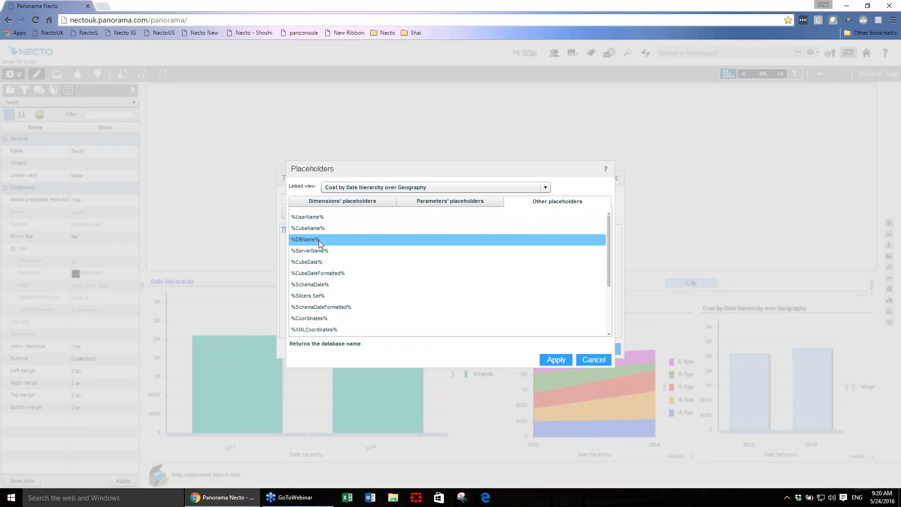
left_click(556, 360)
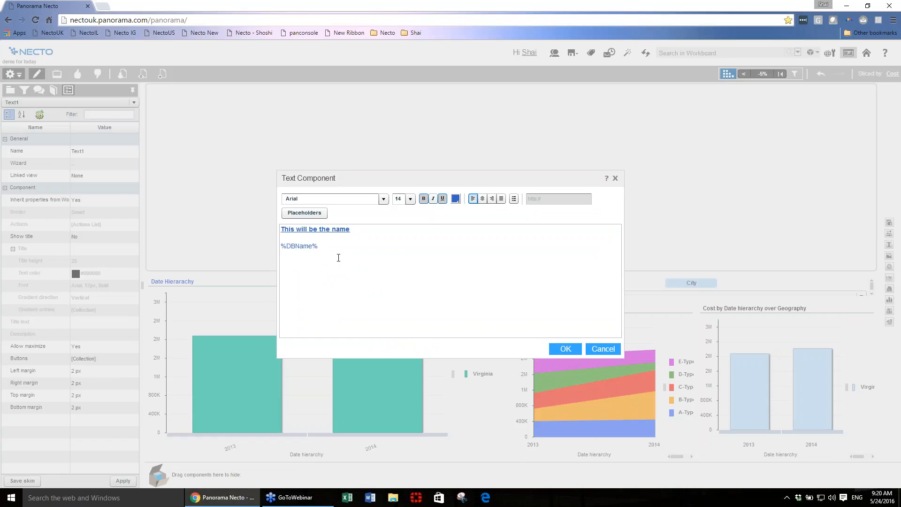
left_click(561, 350)
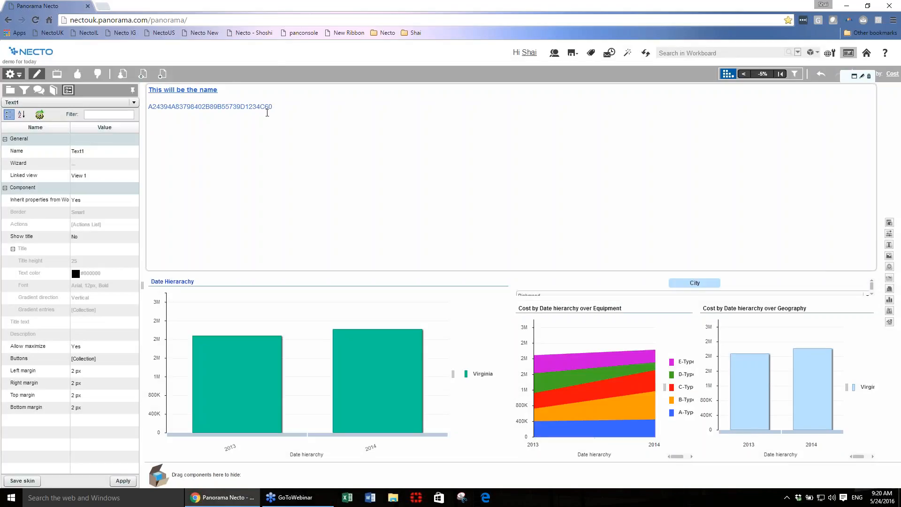
Step: Insert the %CubeDate% placeholder below %DBName% in the text component, confirm it, and reduce the component's height
left_click_drag(274, 108, 149, 108)
left_click(862, 76)
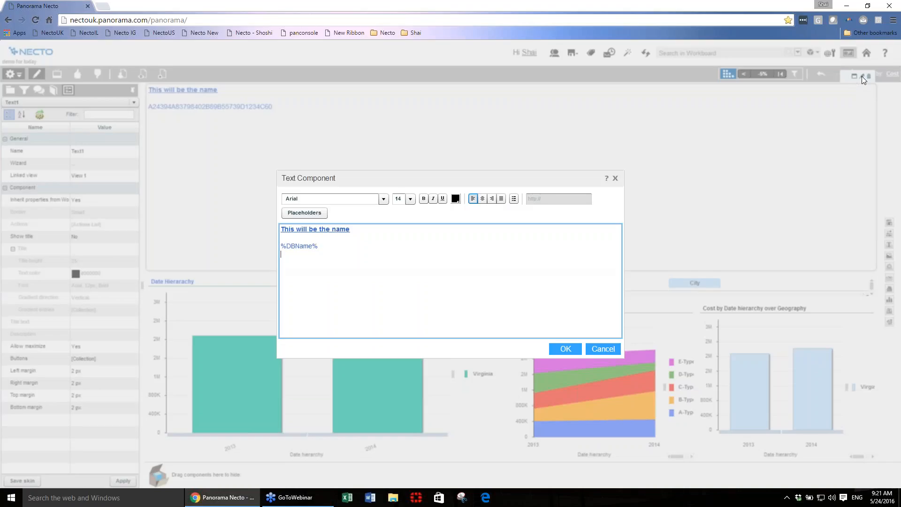
left_click(305, 213)
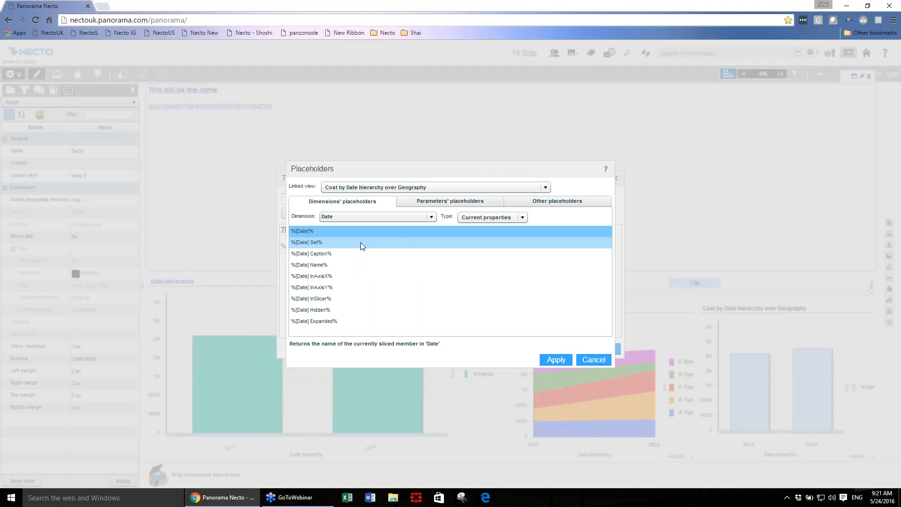
left_click(345, 266)
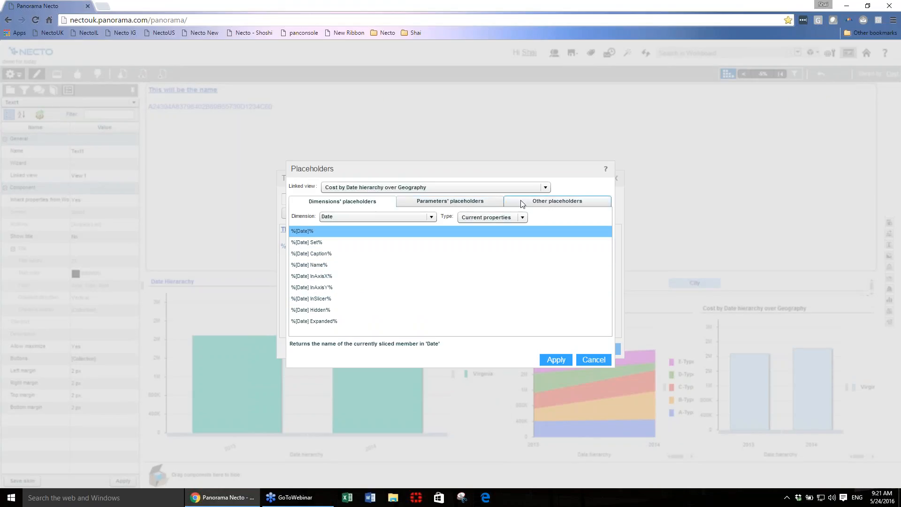
left_click(540, 205)
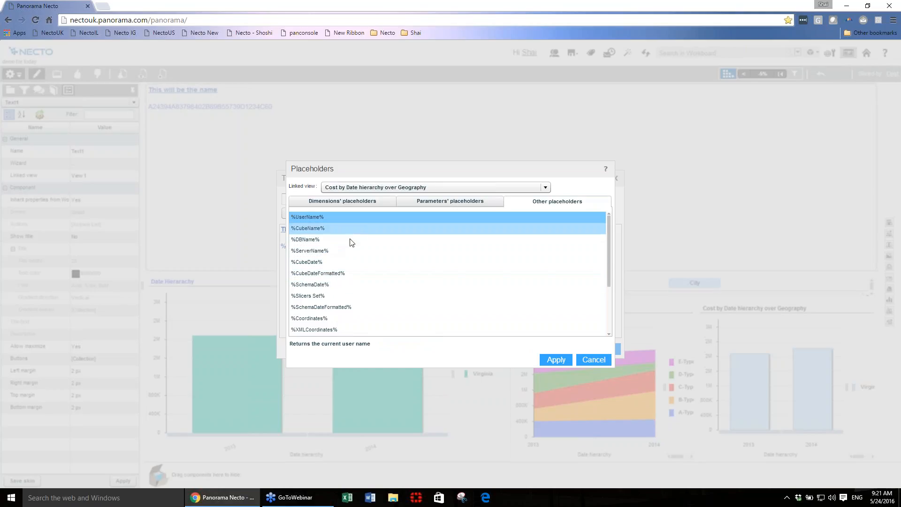
left_click(328, 265)
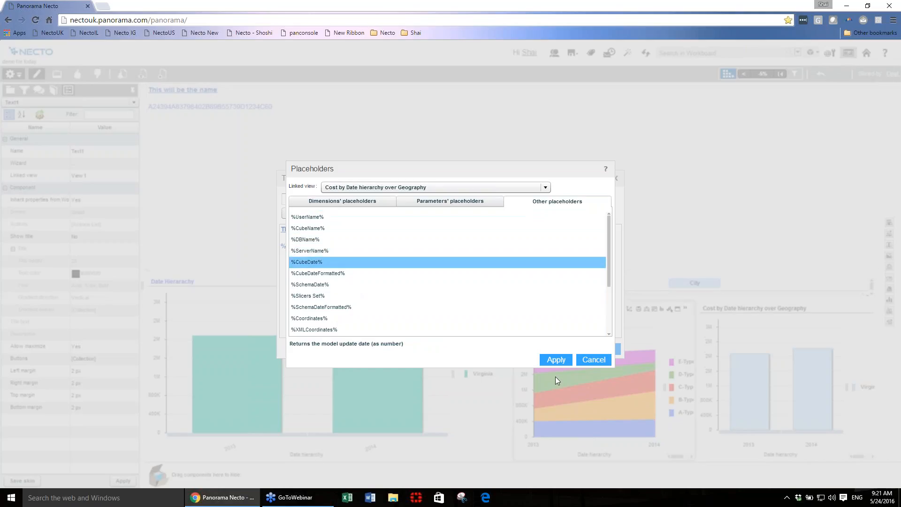
left_click(554, 359)
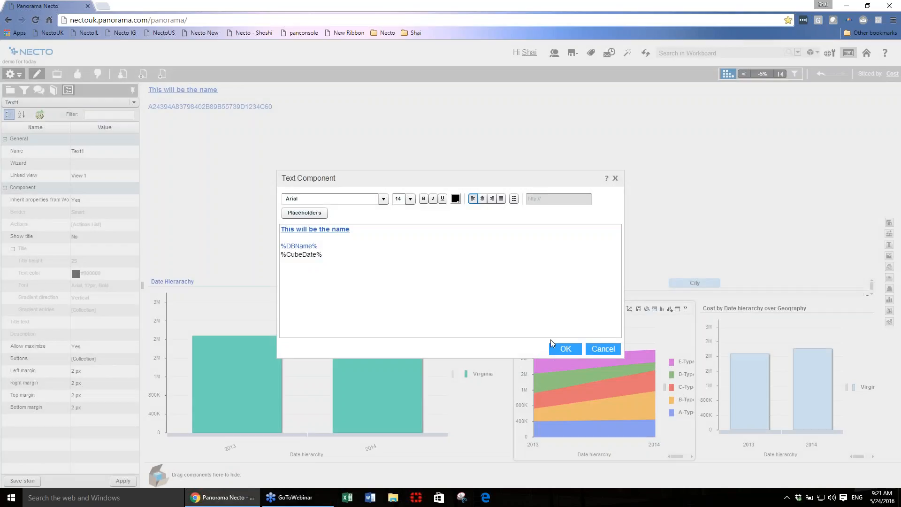
left_click(568, 346)
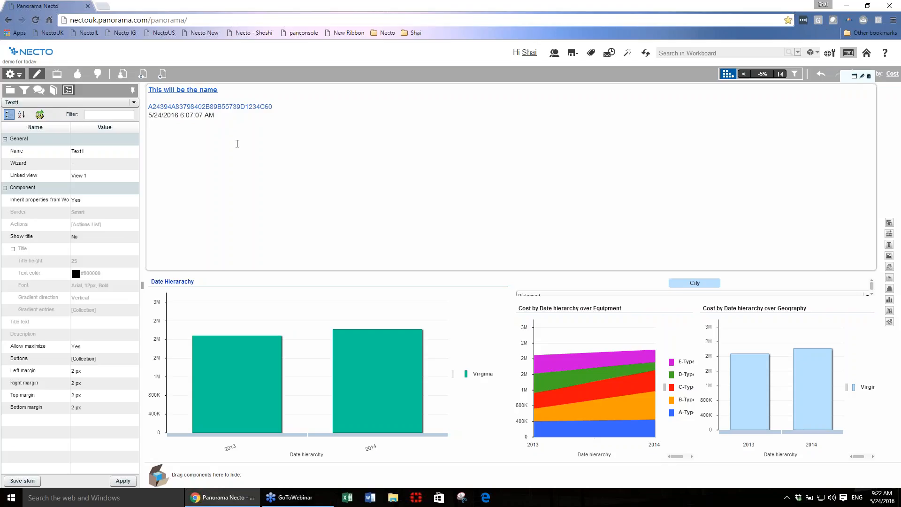
left_click_drag(348, 272, 344, 165)
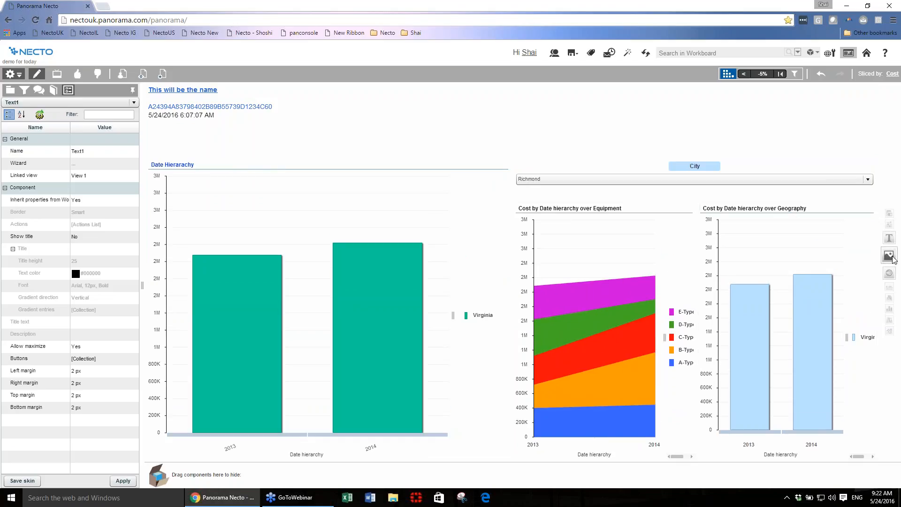
left_click_drag(892, 258, 527, 121)
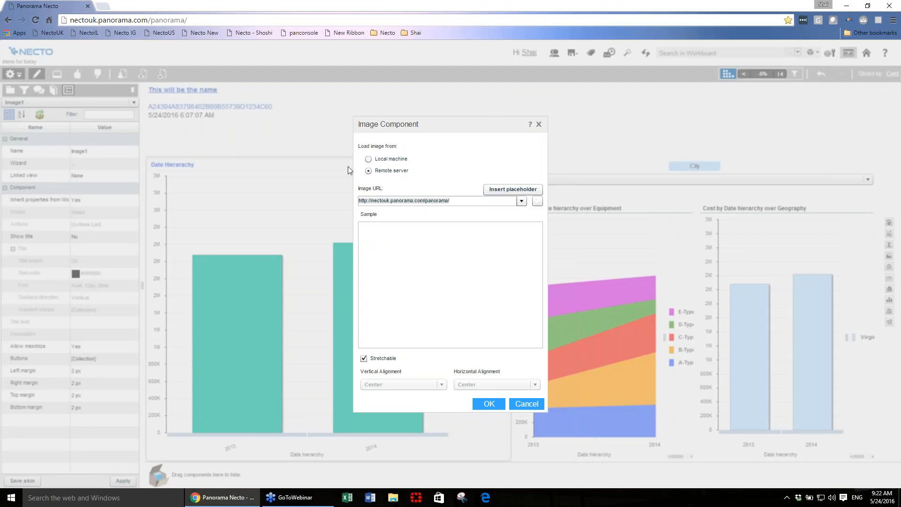
left_click(382, 163)
left_click(449, 196)
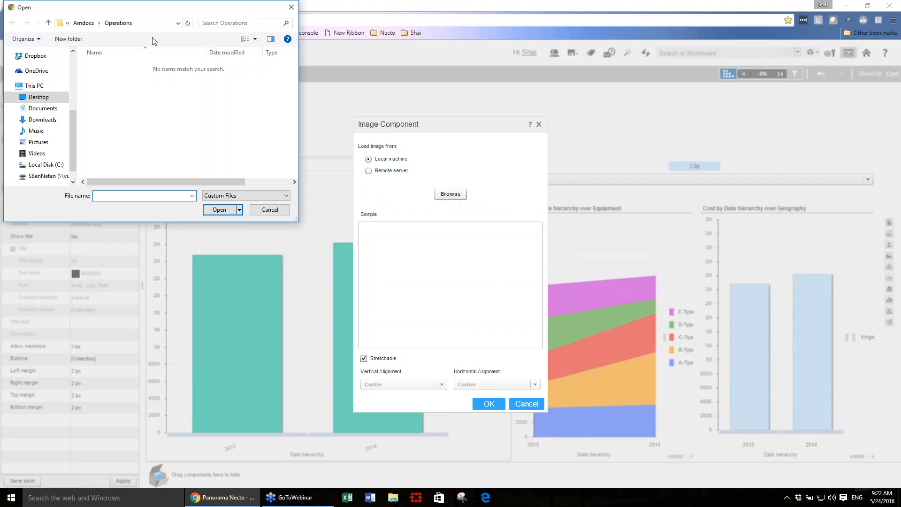
left_click(265, 209)
left_click(382, 170)
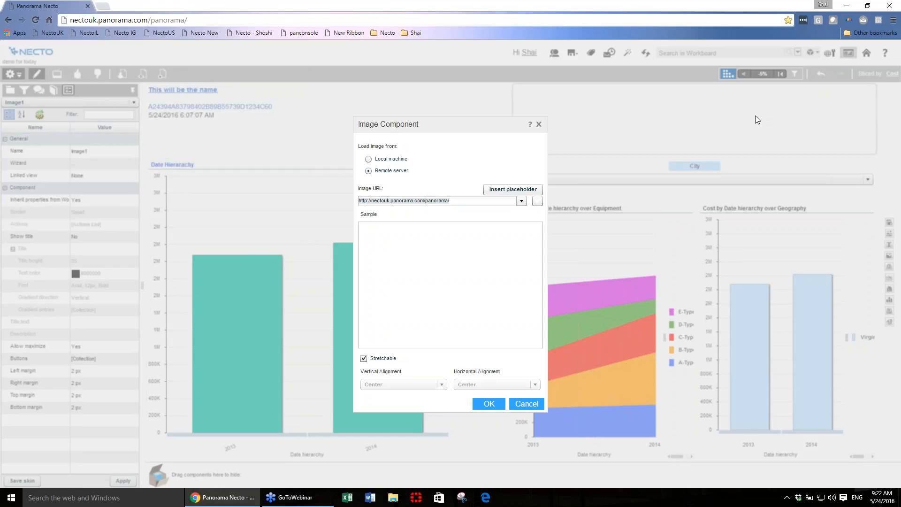
left_click(535, 398)
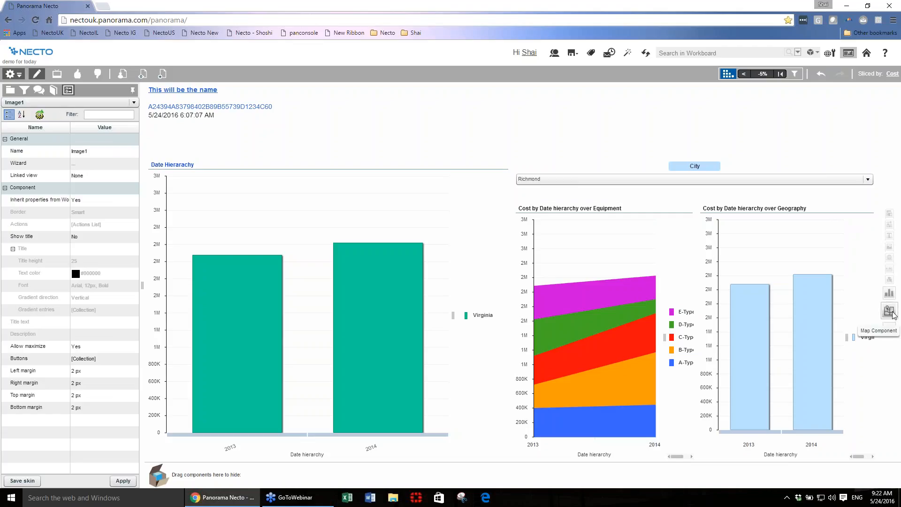
Step: Add a full-width map component below the charts with its default design and remove the City filter above the two smaller charts
left_click_drag(892, 316, 512, 458)
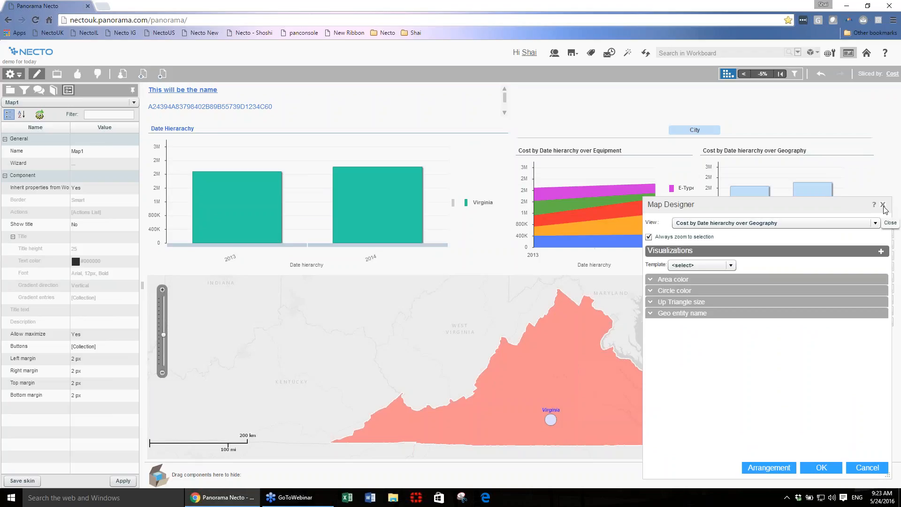
left_click(883, 205)
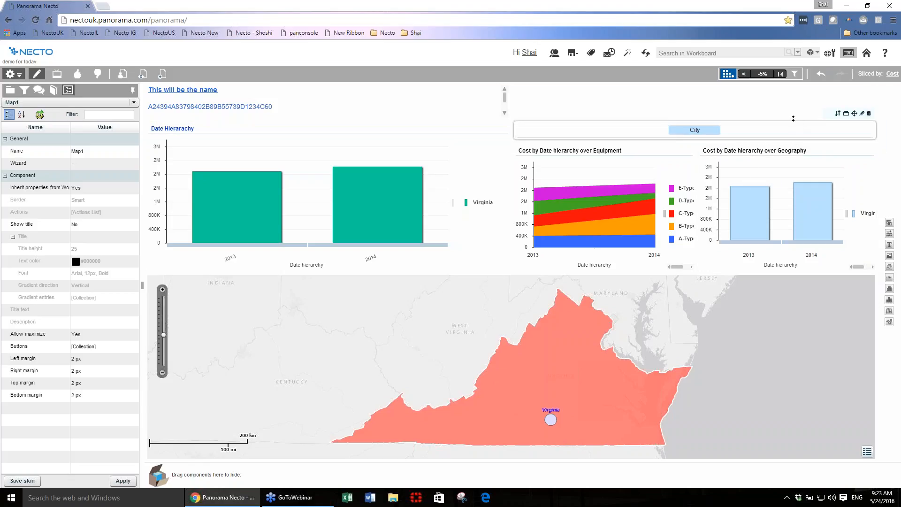
left_click_drag(793, 121, 792, 91)
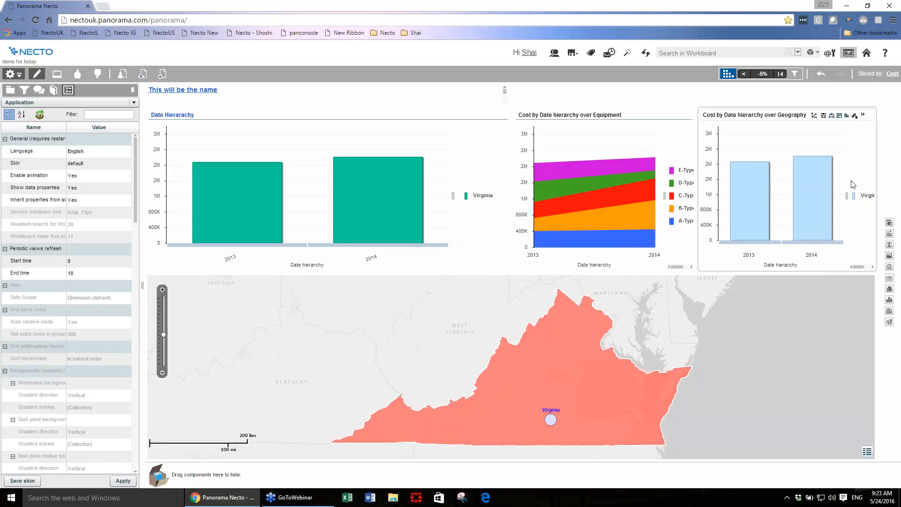
Step: Show the Cost by Date hierarchy over Geography view as a grid only
left_click(846, 116)
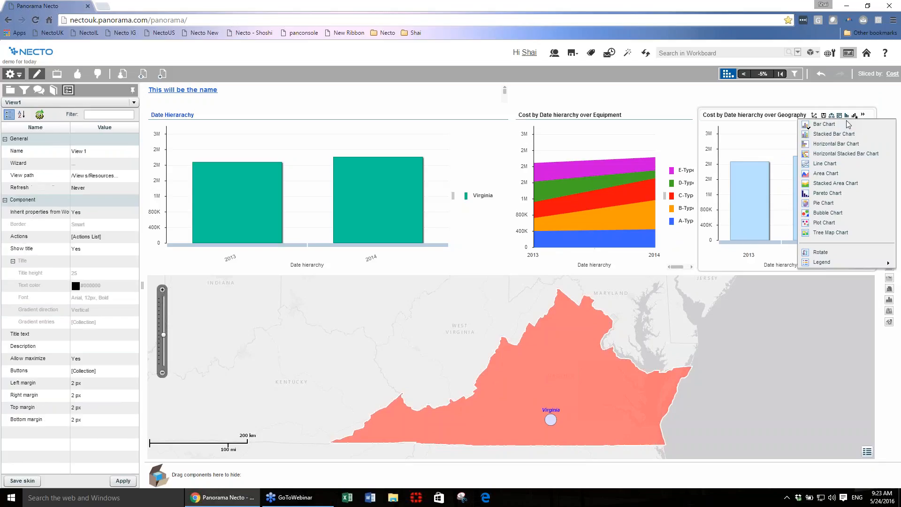
left_click(840, 116)
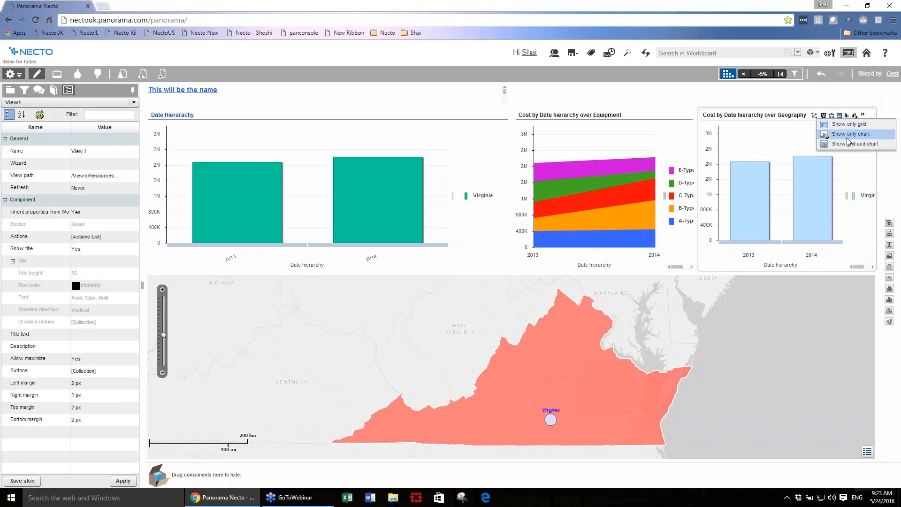
left_click(846, 124)
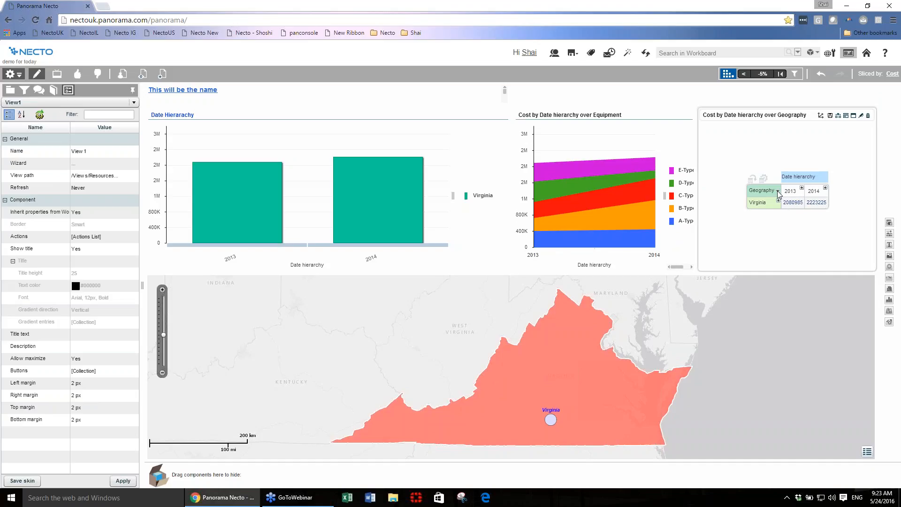
Step: Replace Geography with Equipment in the grid's rows and switch them back to Geography
left_click(779, 191)
left_click(740, 219)
left_click(779, 191)
mouse_move(806, 199)
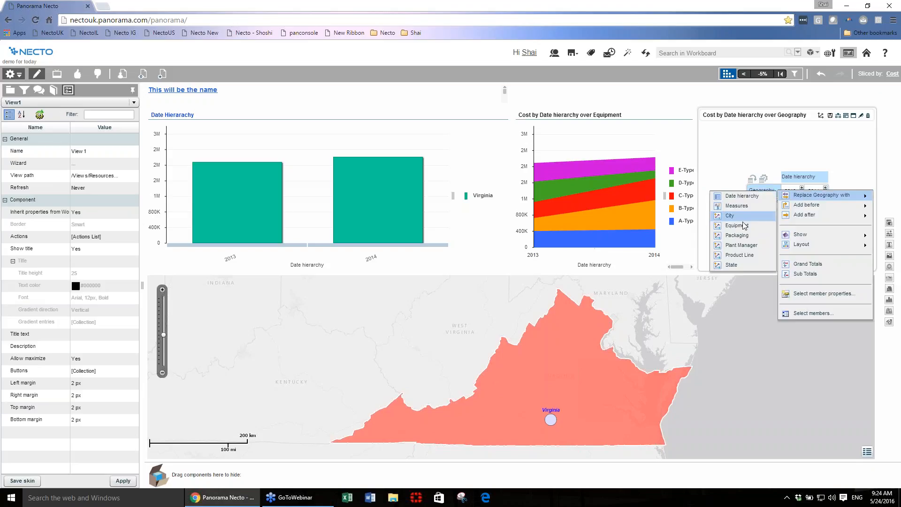
left_click(739, 226)
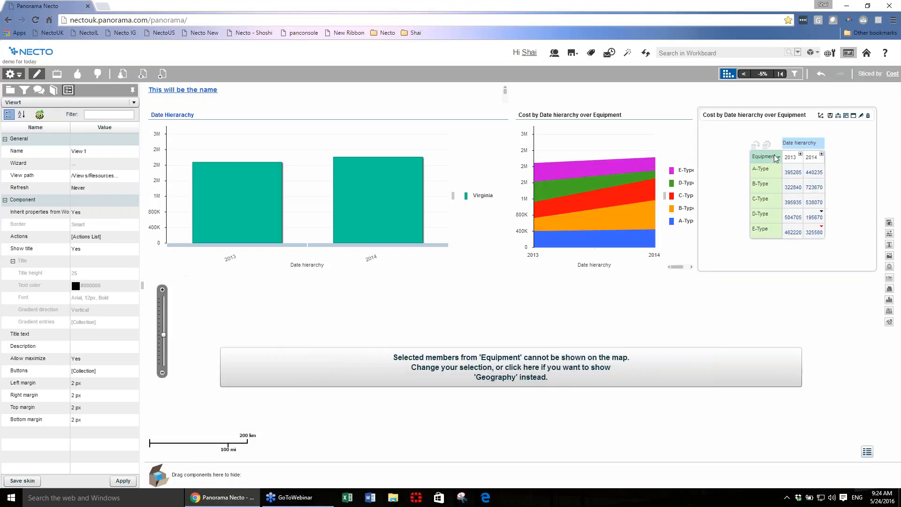
left_click(776, 157)
mouse_move(805, 163)
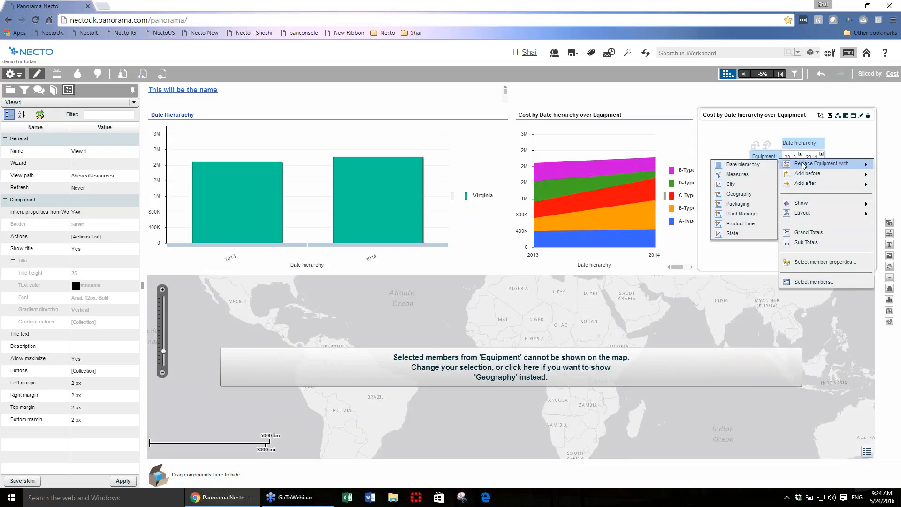
left_click(734, 194)
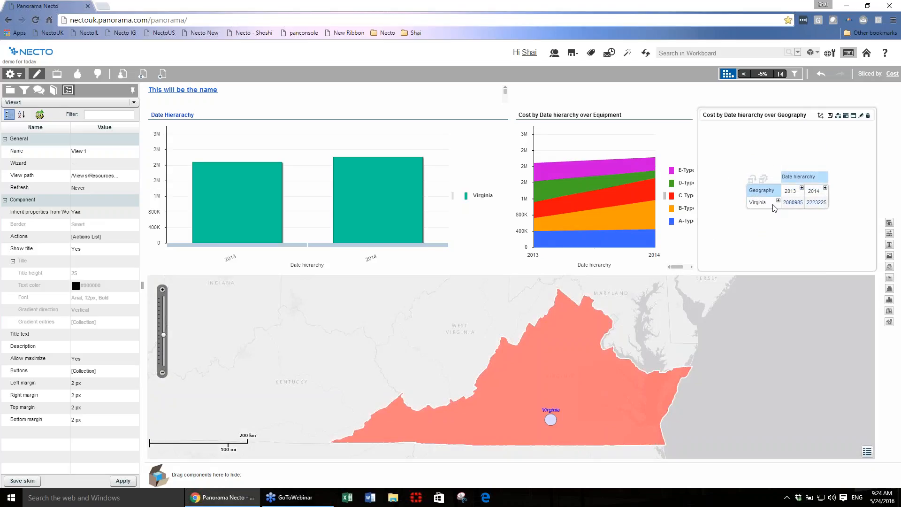
Step: Expand Virginia in the Geography grid and set the map's basemap to Open Street Map
left_click(779, 202)
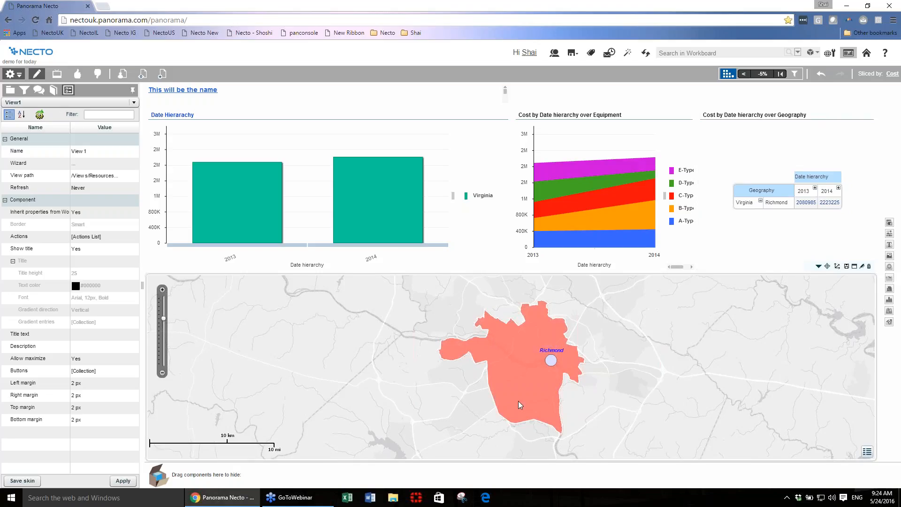
left_click(819, 267)
mouse_move(840, 314)
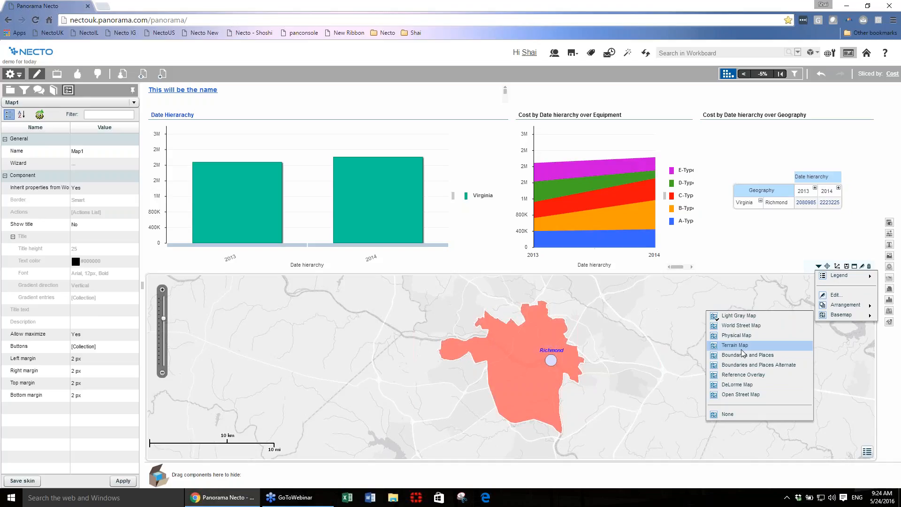
left_click(739, 394)
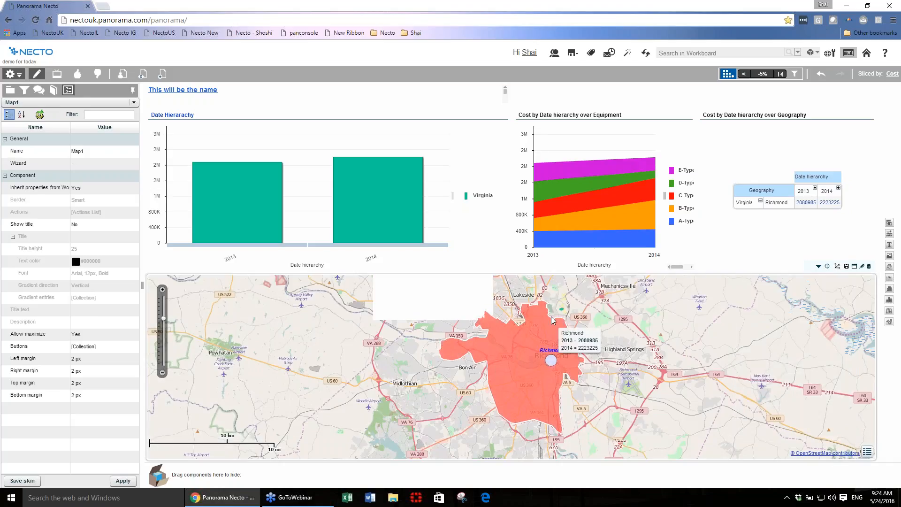
Step: Collapse Richmond on the map back to the state level
mouse_move(567, 343)
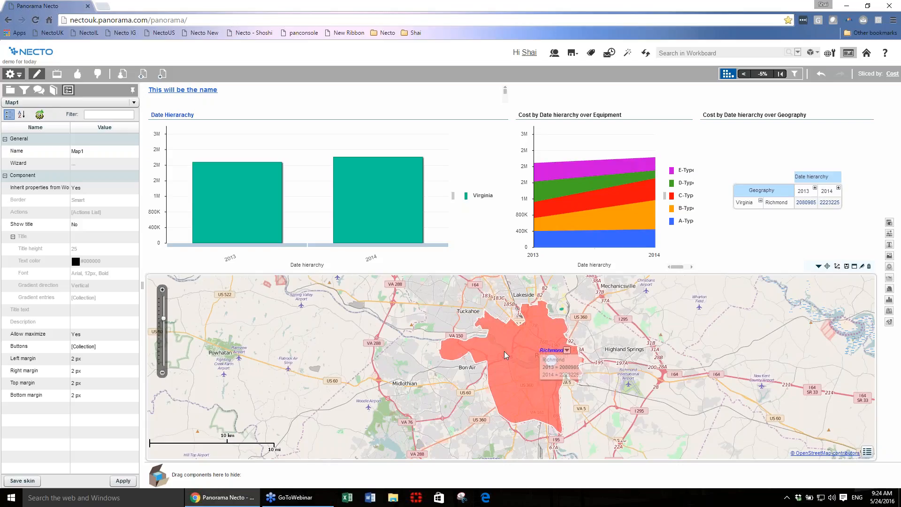
left_click(568, 350)
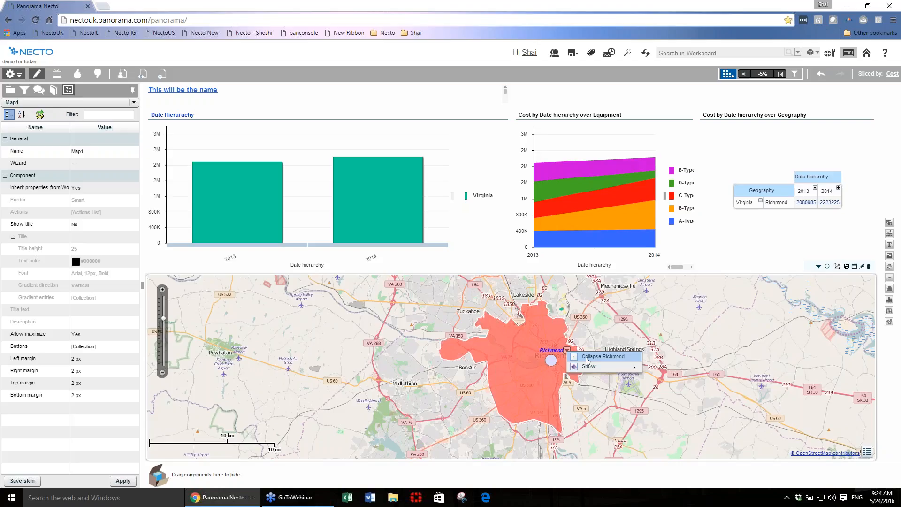
left_click(587, 358)
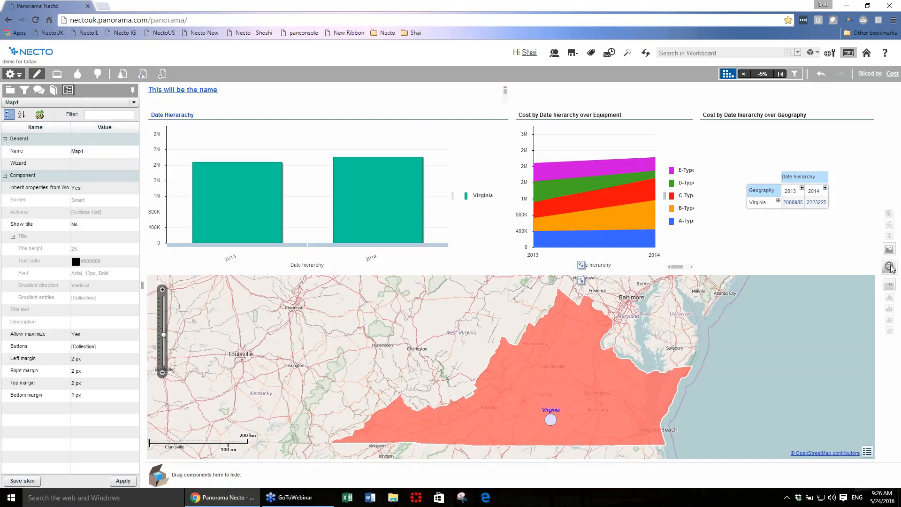
Step: Delete the Date Hierarachy chart and the Cost by Date hierarchy over Equipment chart from the workboard
mouse_move(471, 113)
left_click(503, 117)
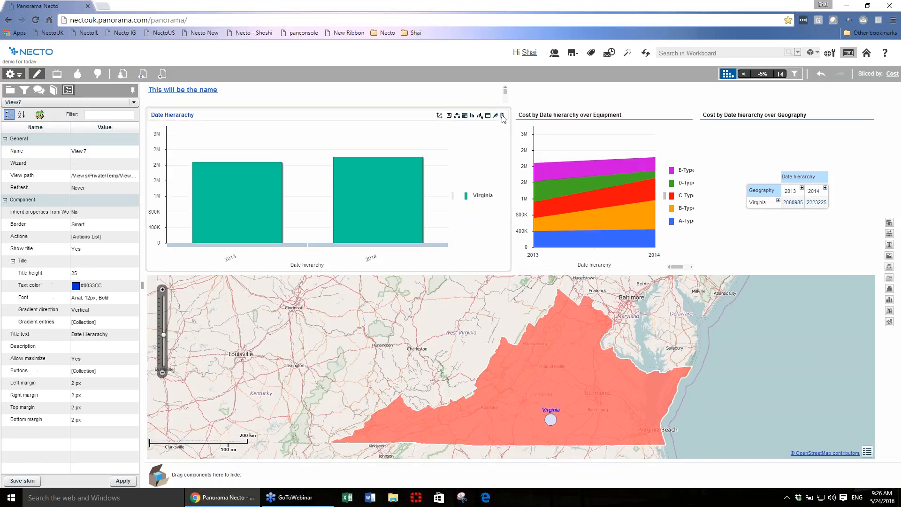
left_click(502, 117)
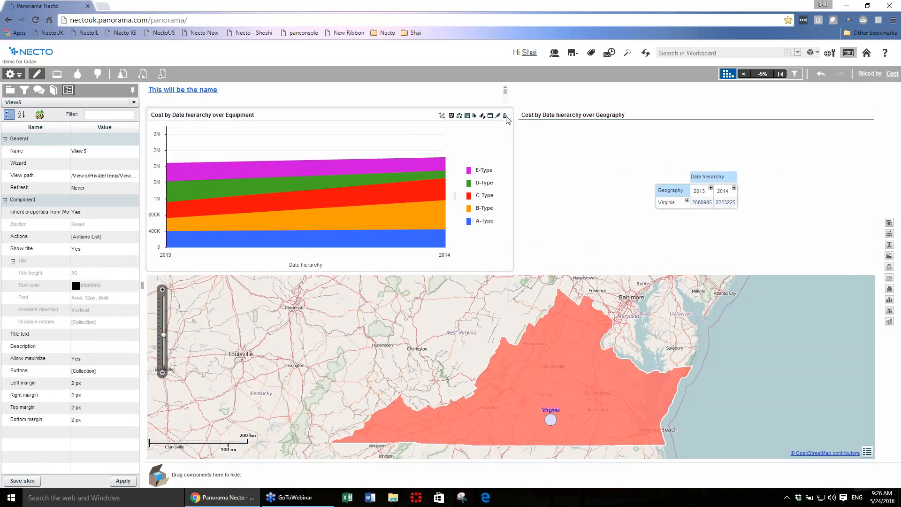
left_click(505, 117)
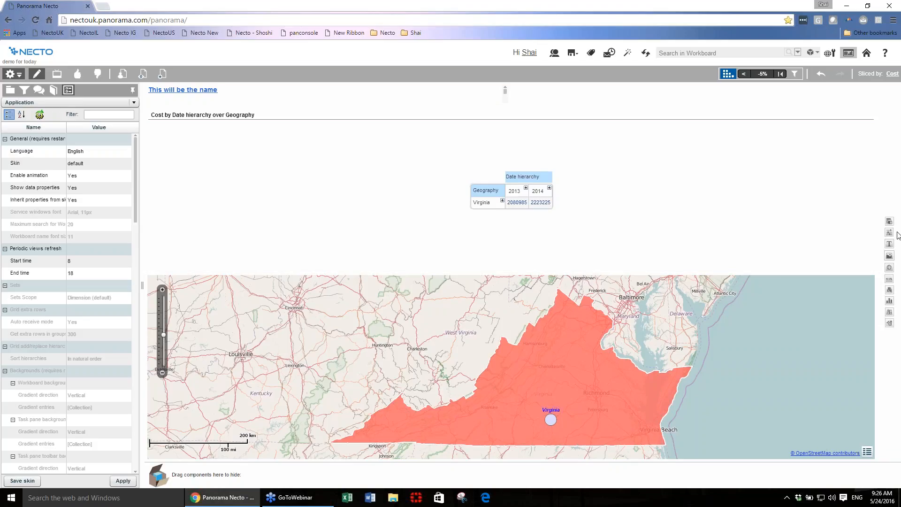
Step: Add a new view beside the Cost by Date hierarchy over Geography grid, based on the existing Traconf Necto model
left_click_drag(889, 222, 526, 190)
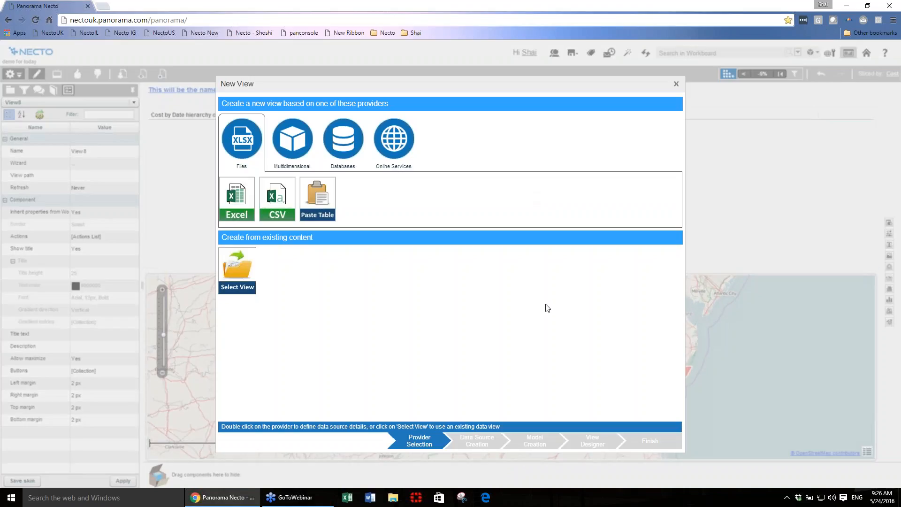
left_click(291, 144)
double_click(278, 191)
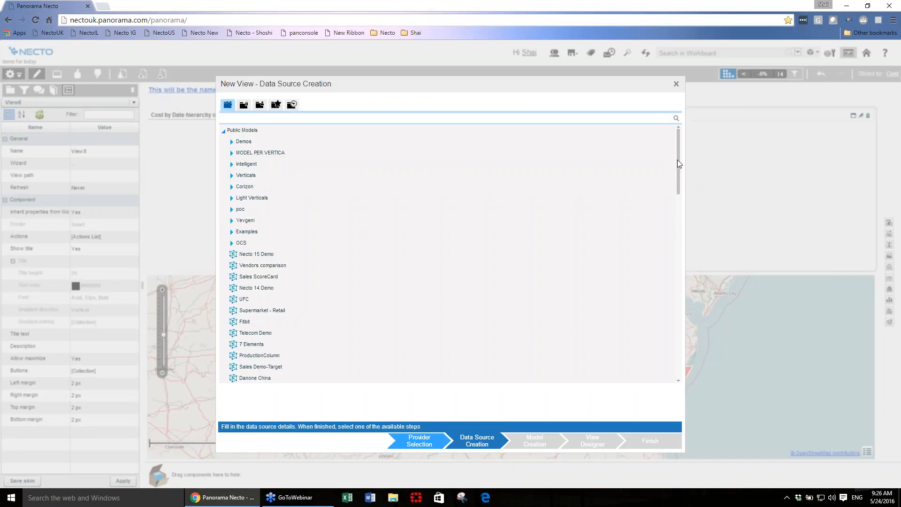
left_click_drag(678, 160, 674, 283)
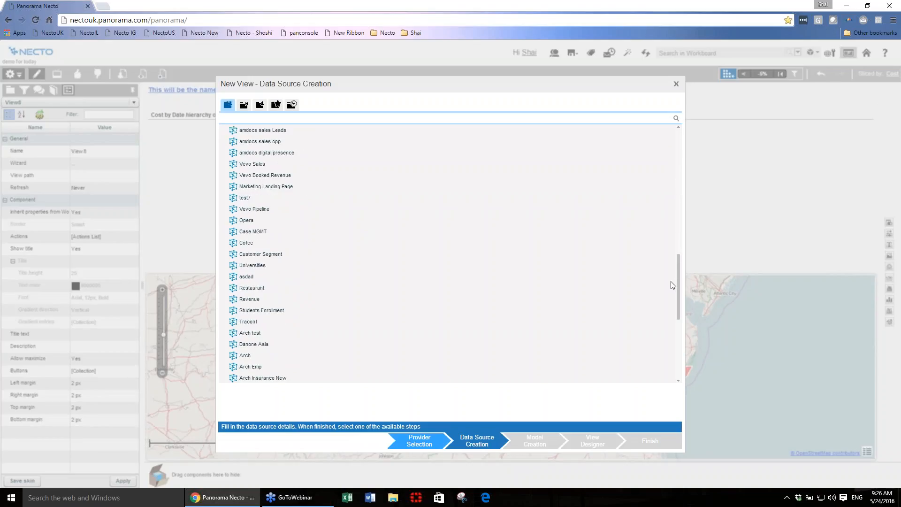
left_click(252, 324)
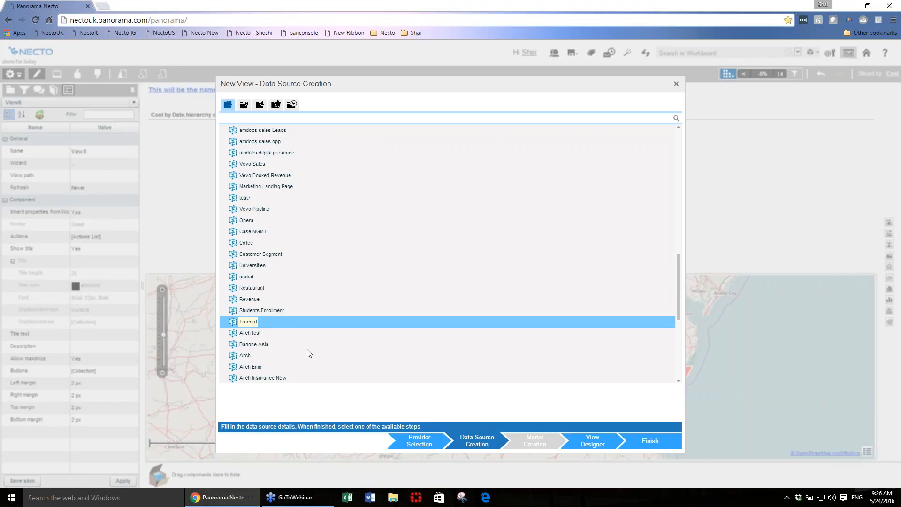
left_click(647, 444)
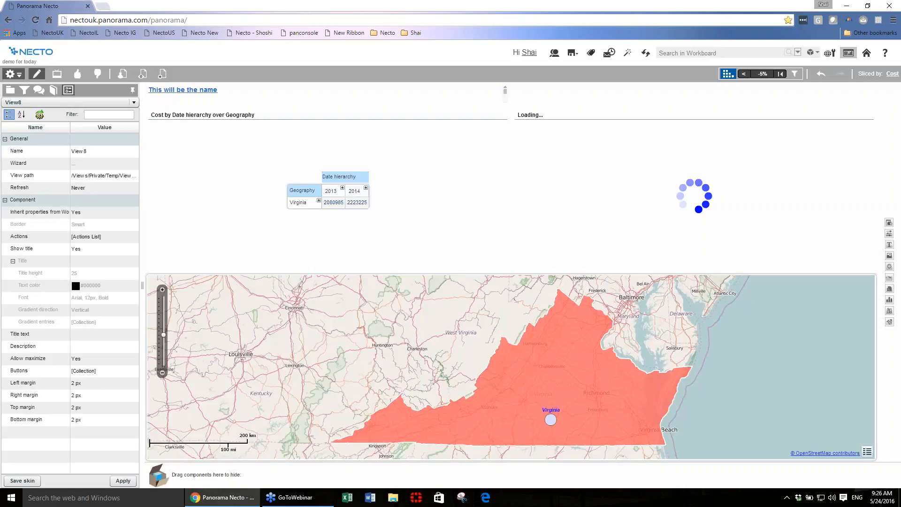
mouse_move(652, 441)
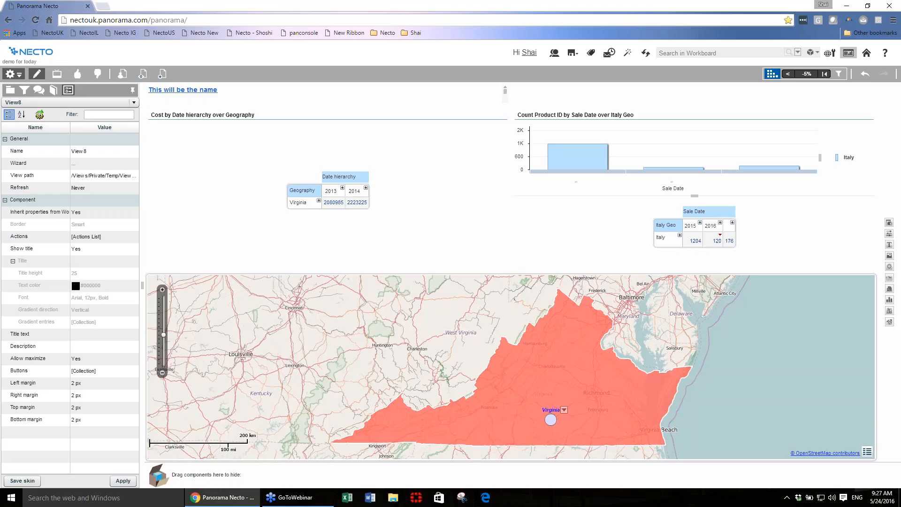
Step: Try to replace Sale Date with Measures in the columns of the Italy Geo grid
left_click(679, 225)
left_click(709, 212)
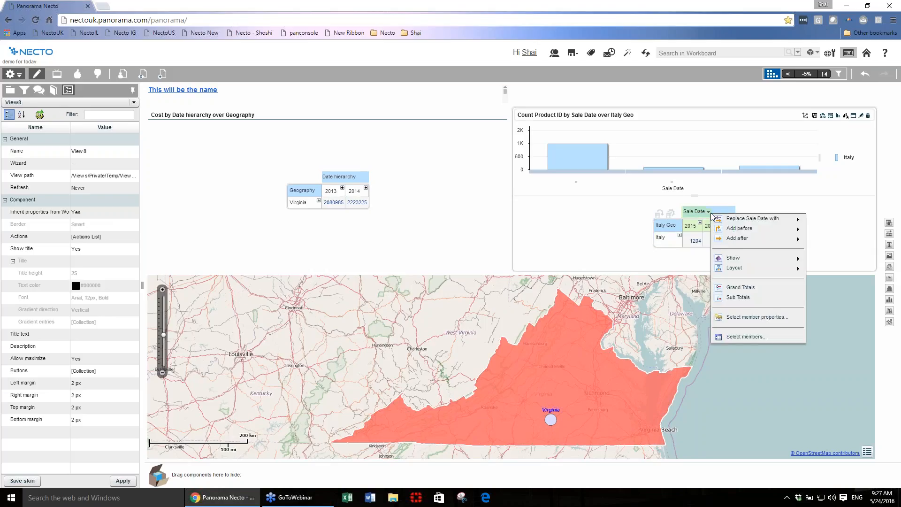
mouse_move(731, 221)
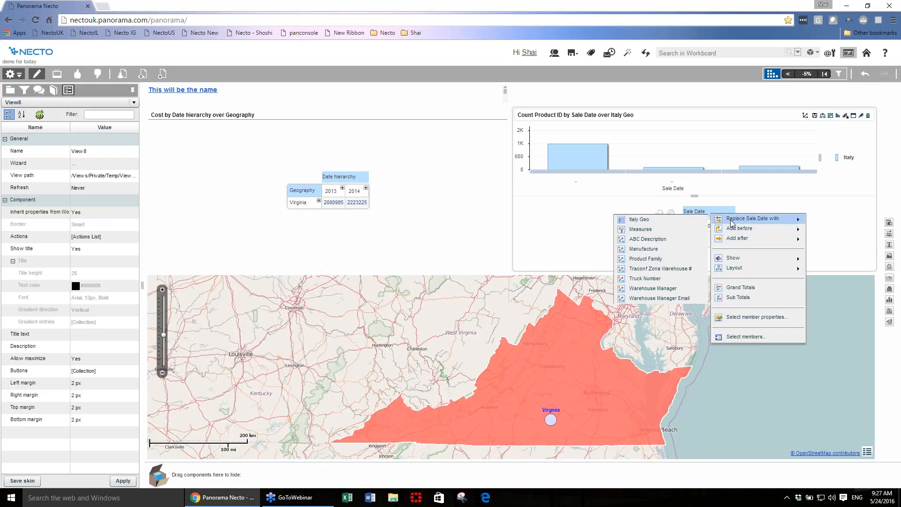
left_click(656, 231)
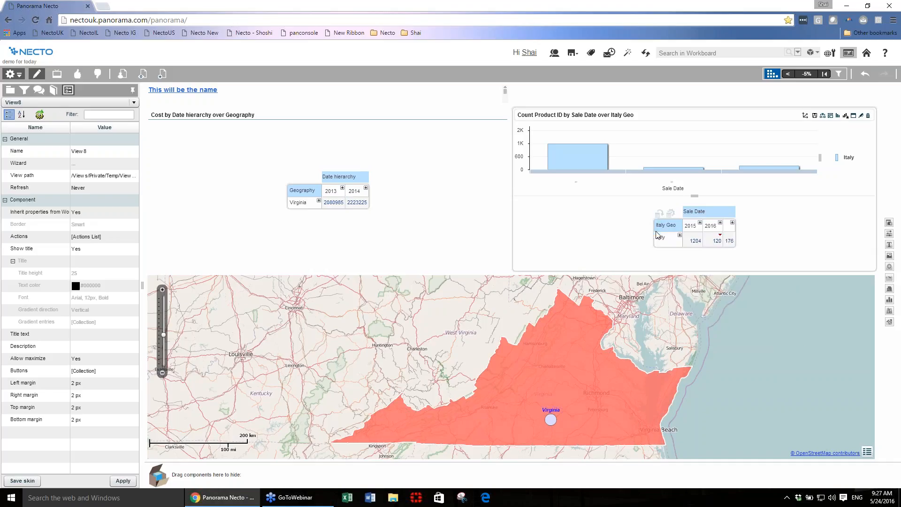
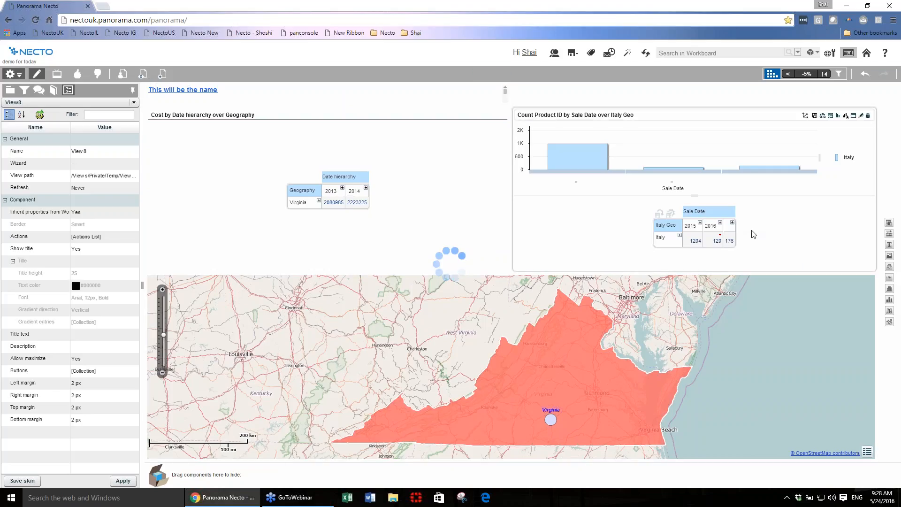
Step: Open NectoUK in a second browser tab and log in with the account's user name and password
left_click(103, 7)
left_click(61, 33)
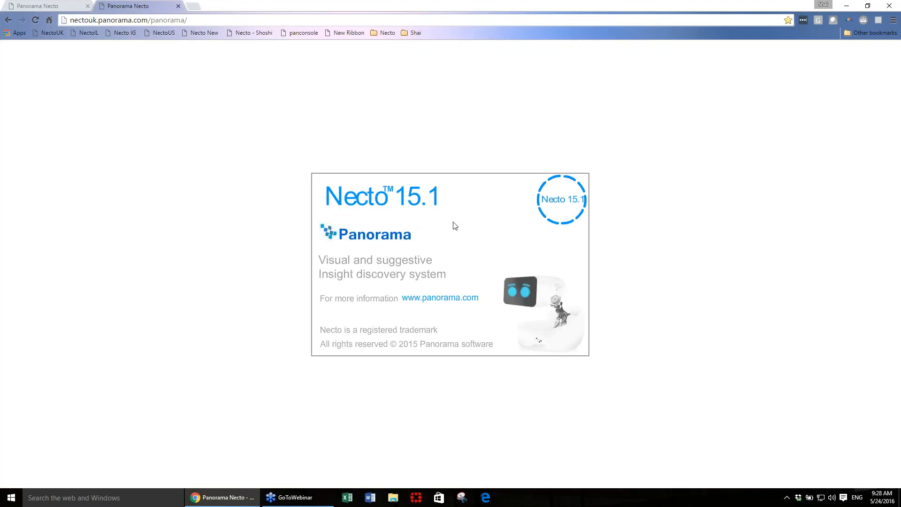
left_click(52, 4)
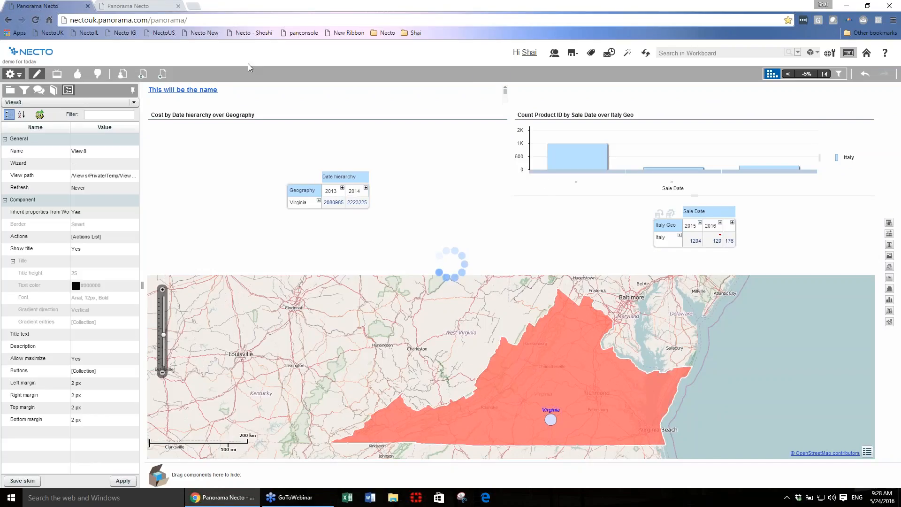
left_click(156, 6)
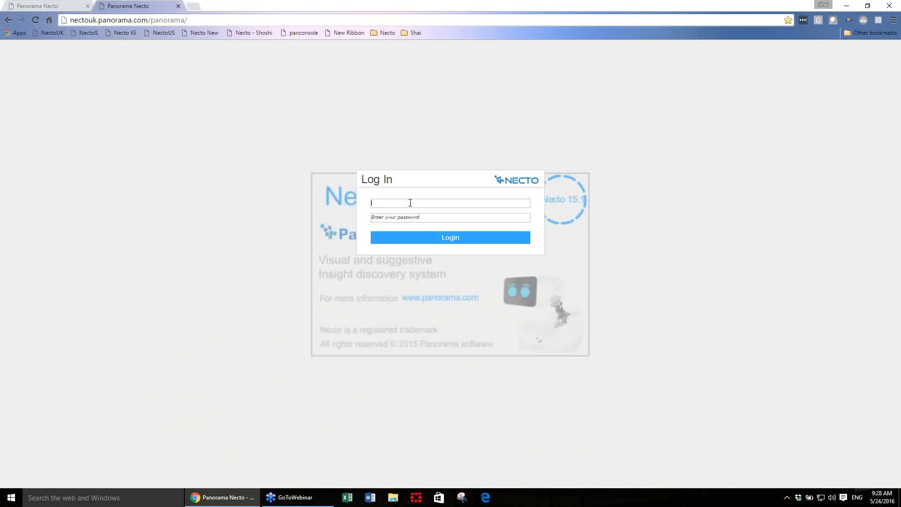
type("bn")
key("Tab")
type("*")
key("Return")
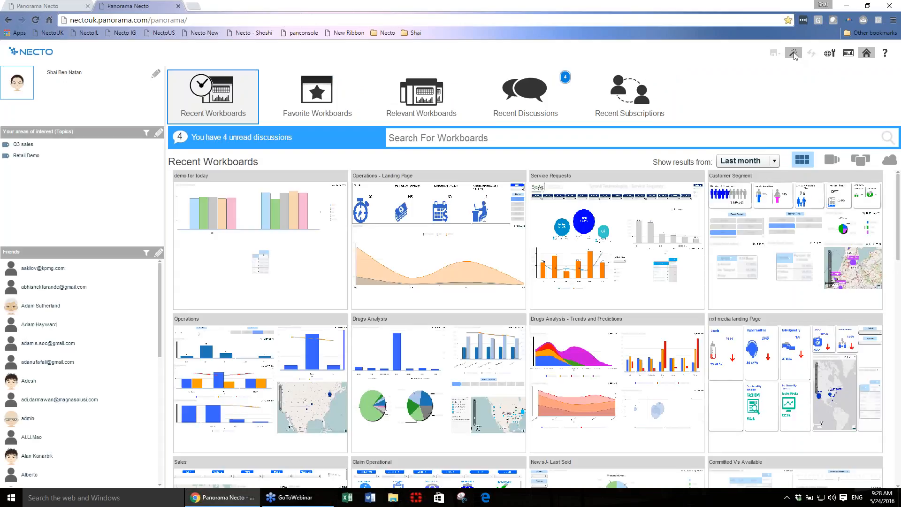
Step: Create a workboard named Arch from the Arch Necto model, with the combined grid and chart layout
left_click(793, 52)
left_click(487, 221)
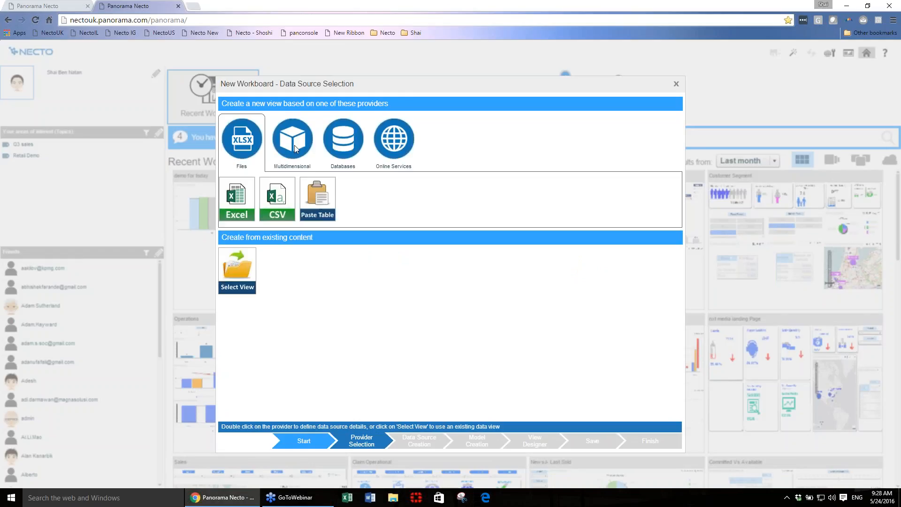
left_click(297, 146)
double_click(275, 202)
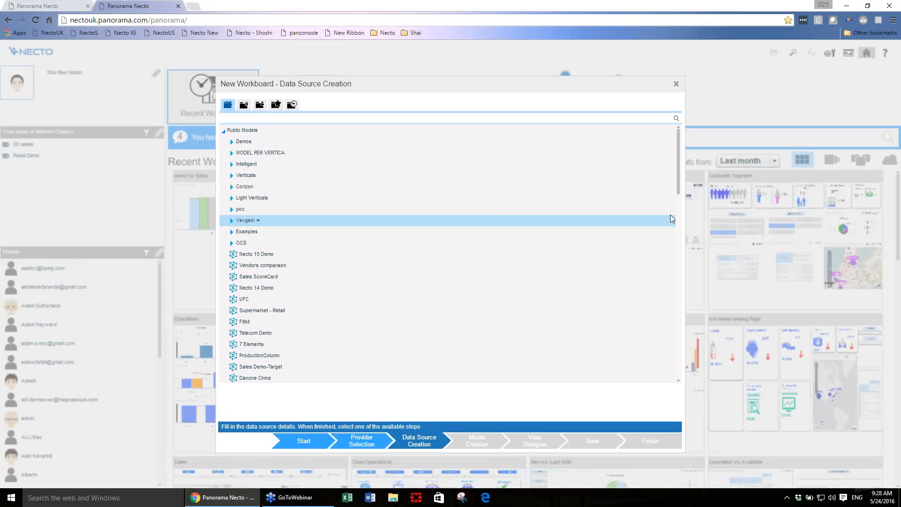
scroll(680, 282, "down", 10)
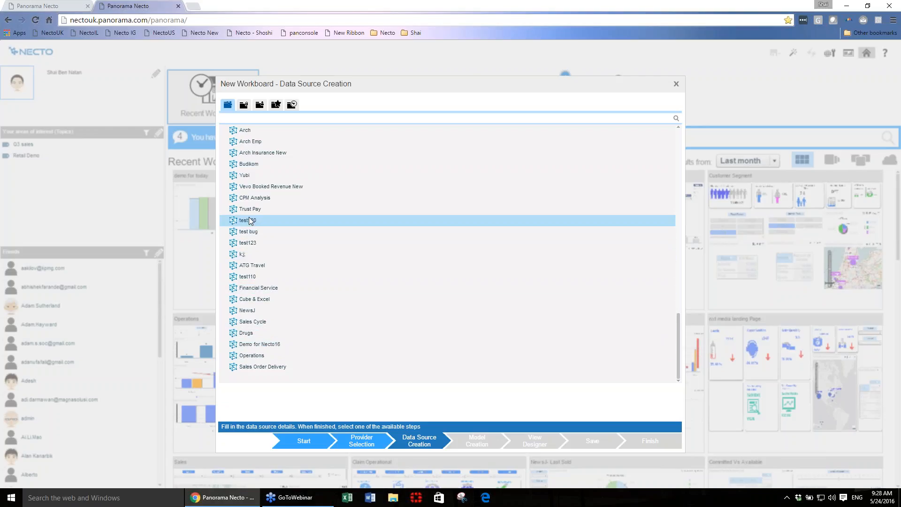
left_click(249, 130)
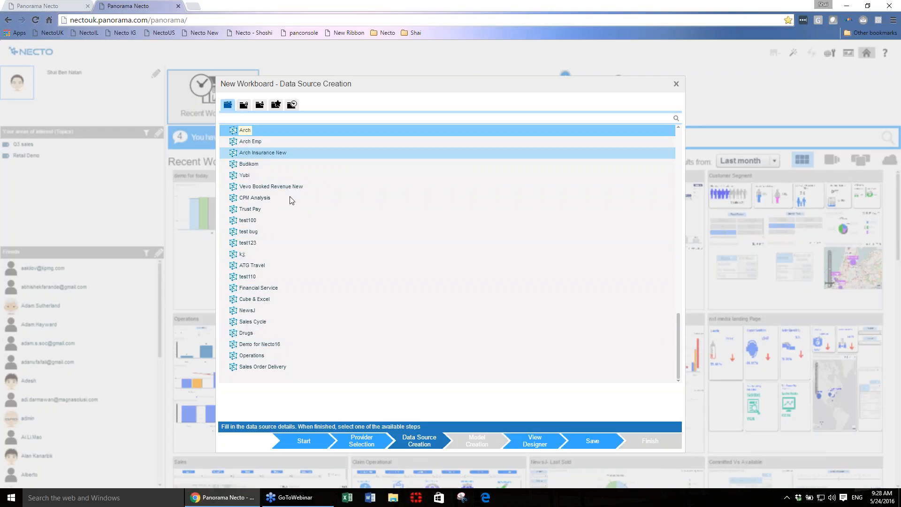
left_click(594, 442)
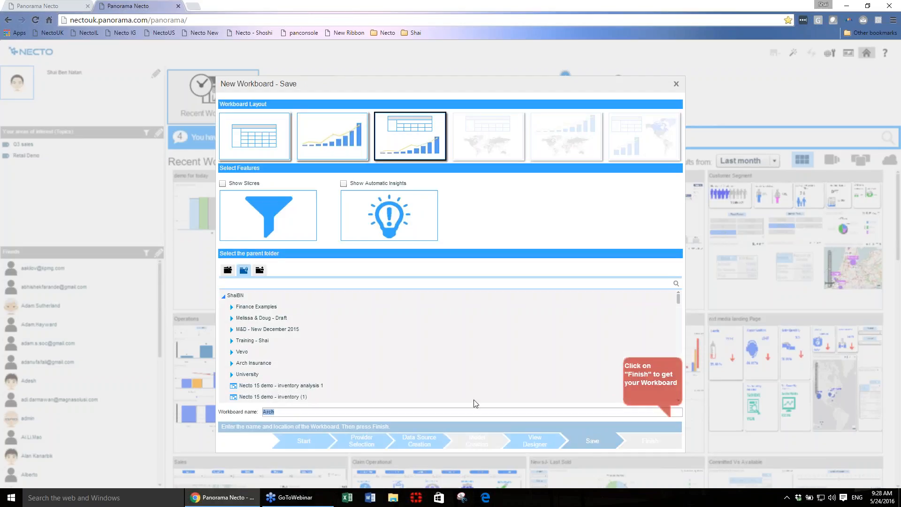
left_click(650, 441)
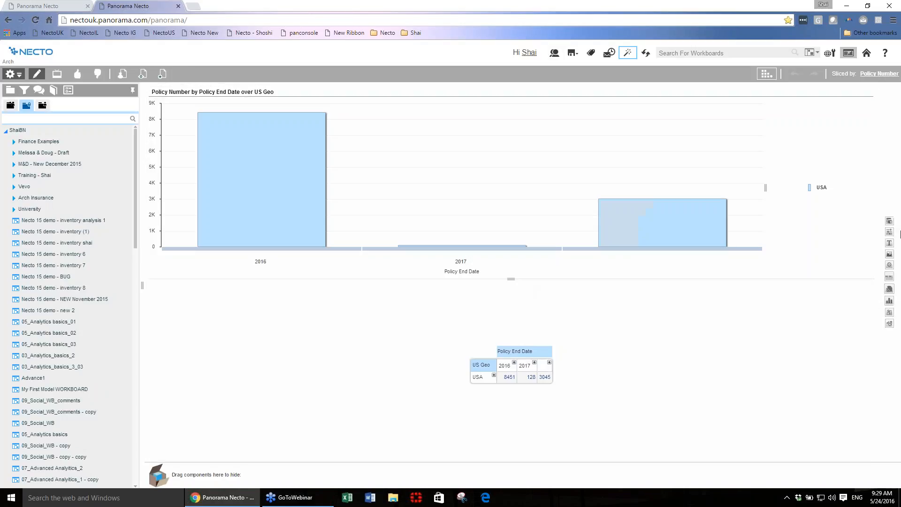
Step: Add a new view beside the Policy Number view, based on the existing Budikom Necto model
left_click_drag(889, 223, 870, 272)
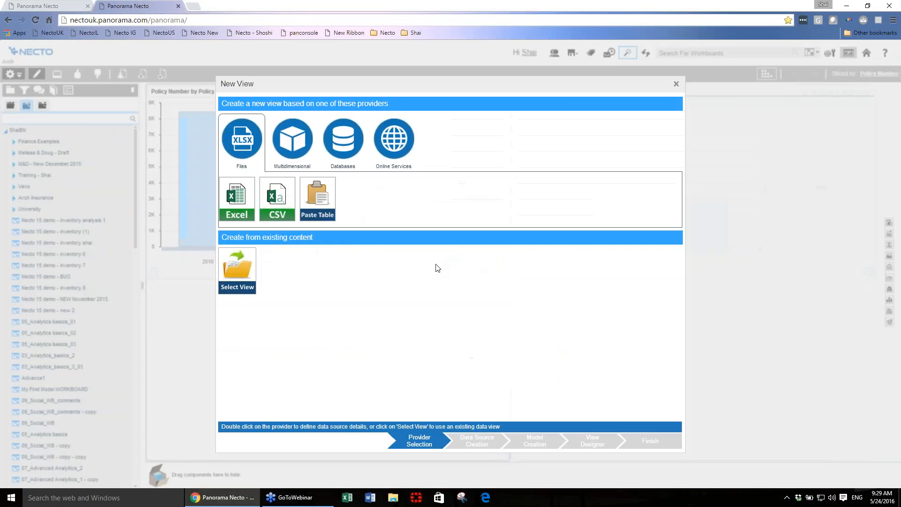
left_click(308, 153)
left_click(275, 201)
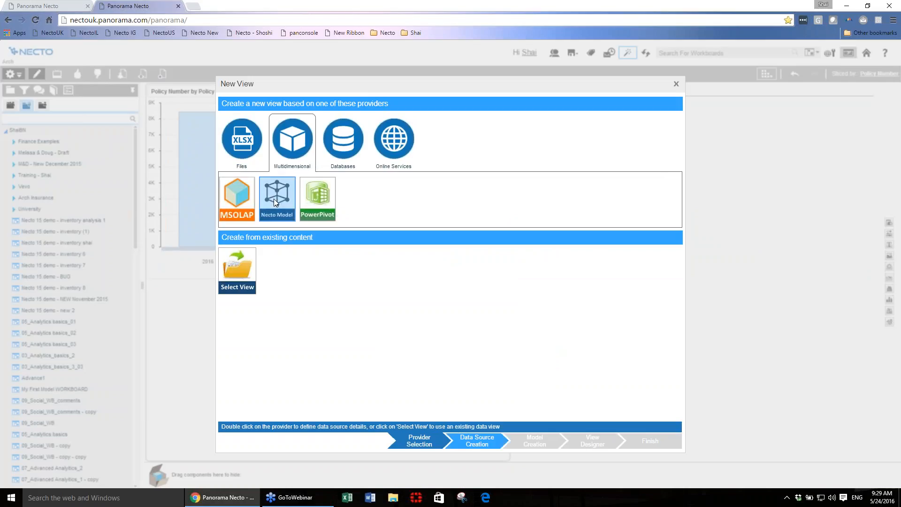
double_click(274, 200)
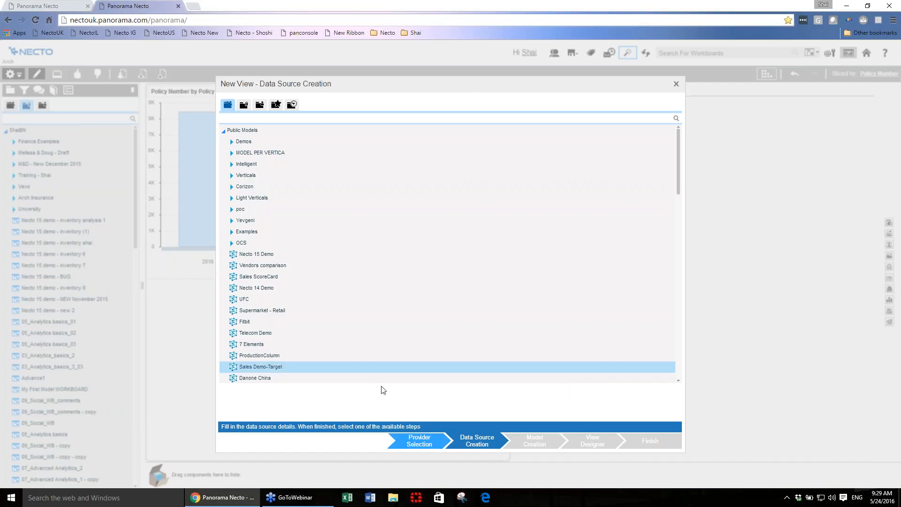
left_click_drag(677, 183, 678, 319)
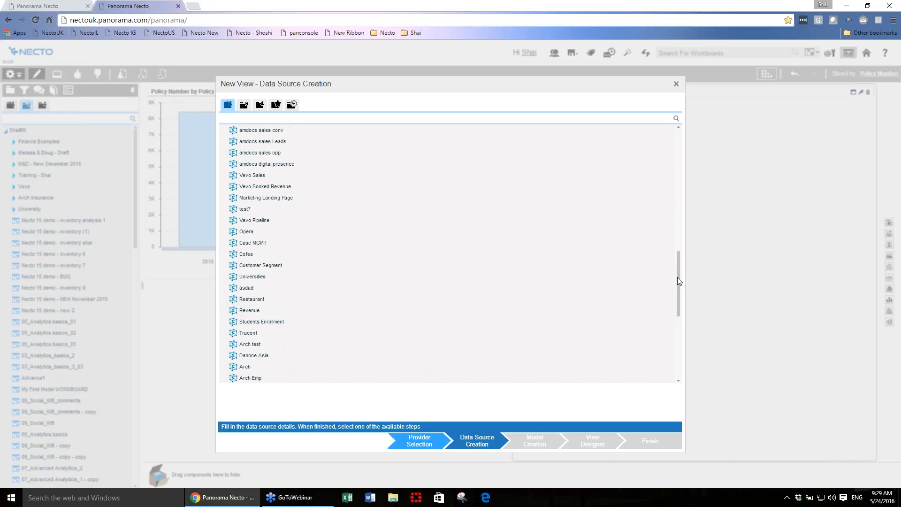
left_click_drag(678, 277, 683, 337)
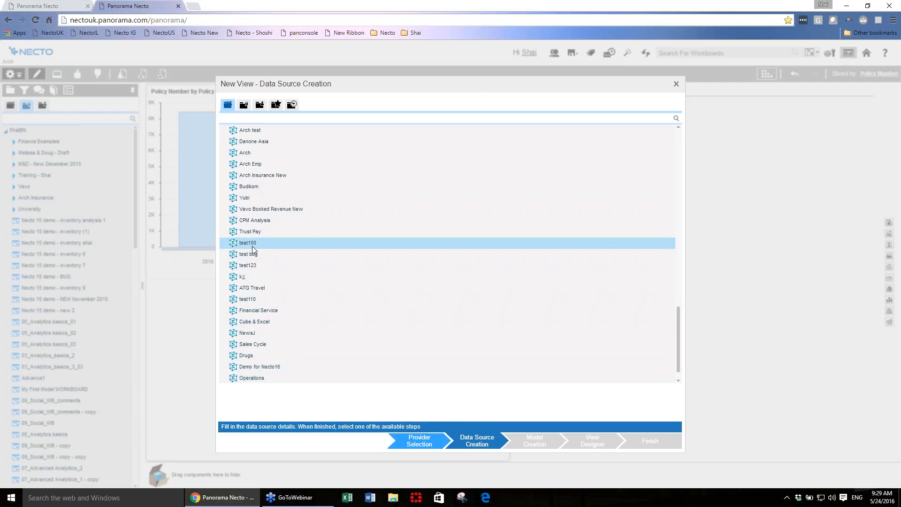
left_click(250, 187)
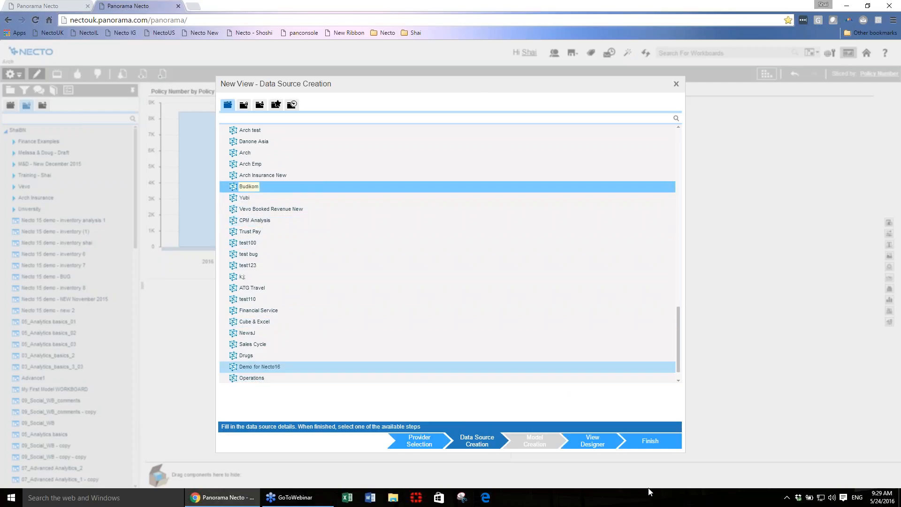
left_click(646, 446)
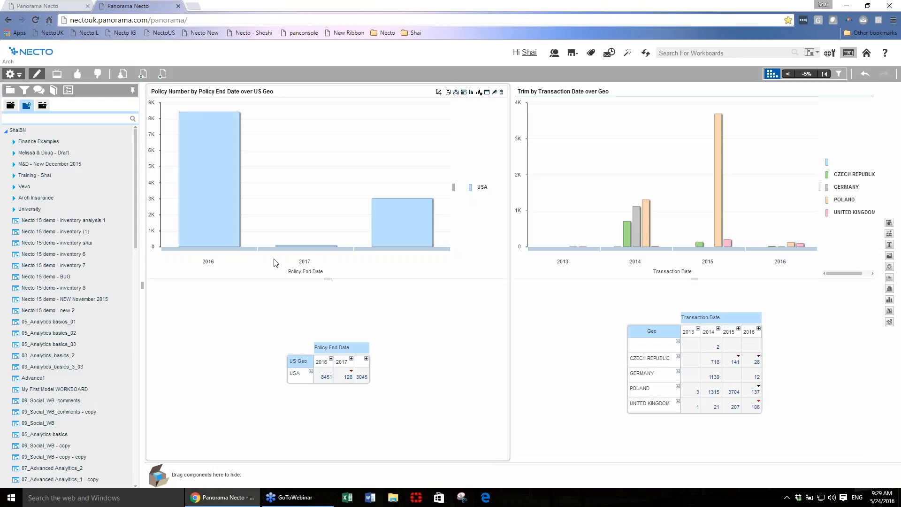
Step: Add a view below the two existing ones from the local MSOLAP source, using the Adventure Works model in Adventure Works 2008
mouse_move(300, 249)
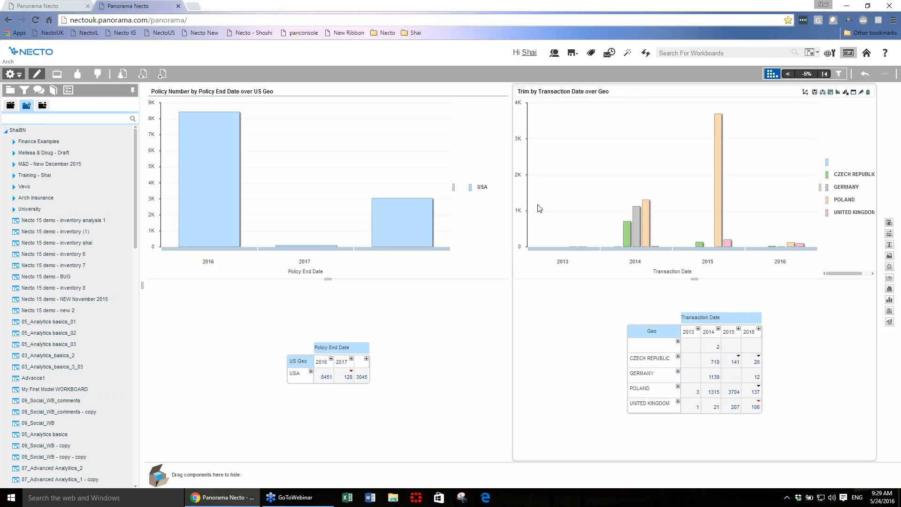
left_click_drag(889, 223, 512, 458)
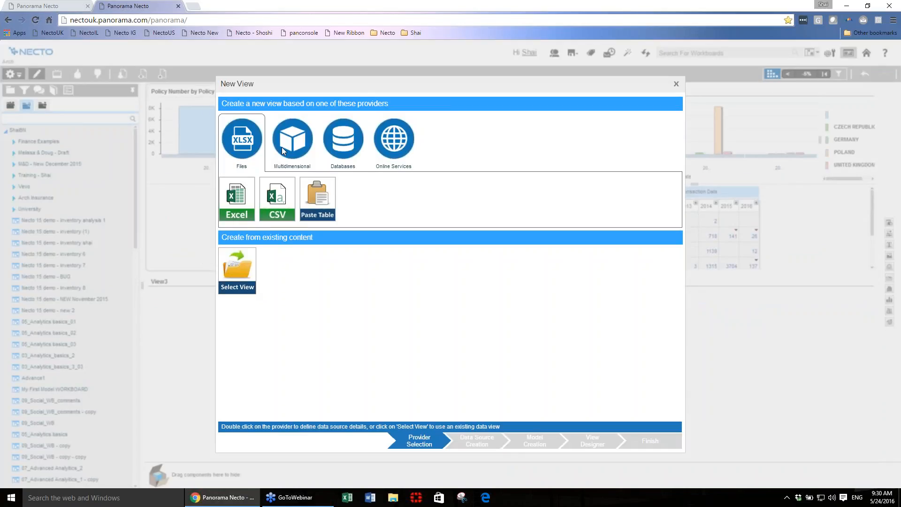
left_click(305, 140)
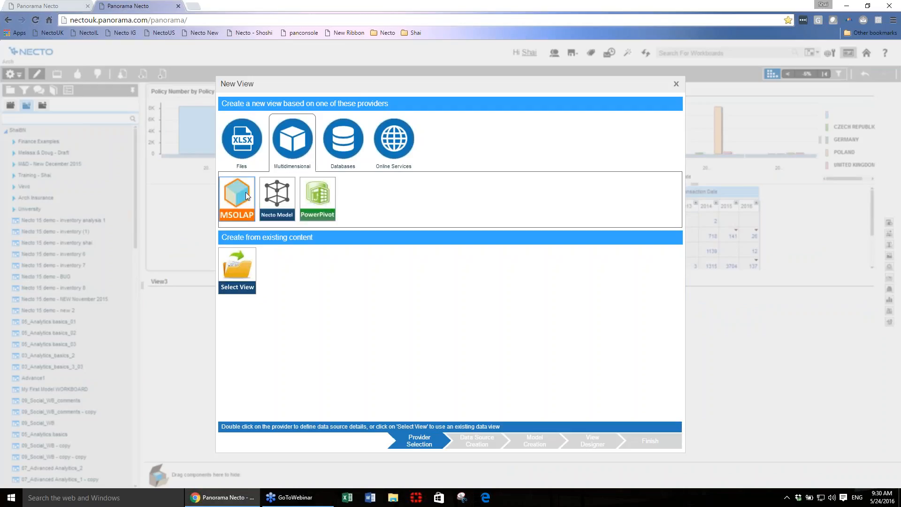
double_click(235, 192)
left_click(418, 102)
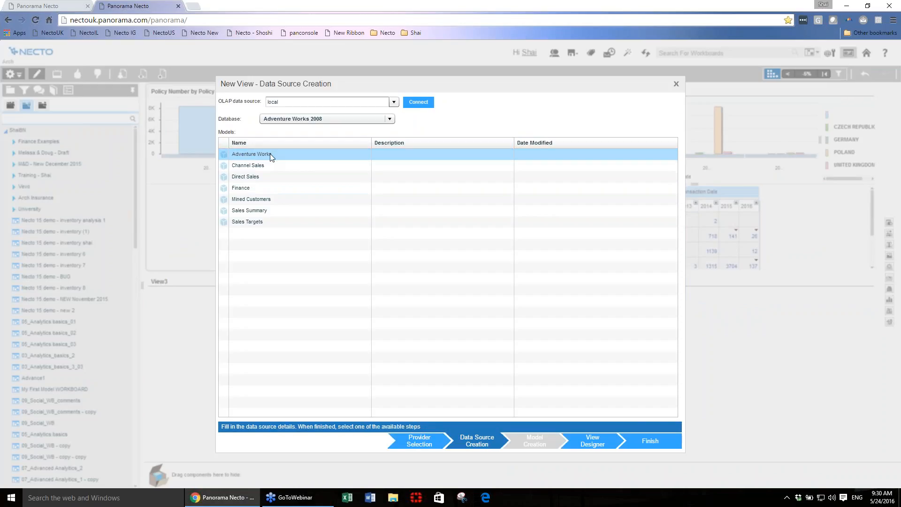
left_click(258, 155)
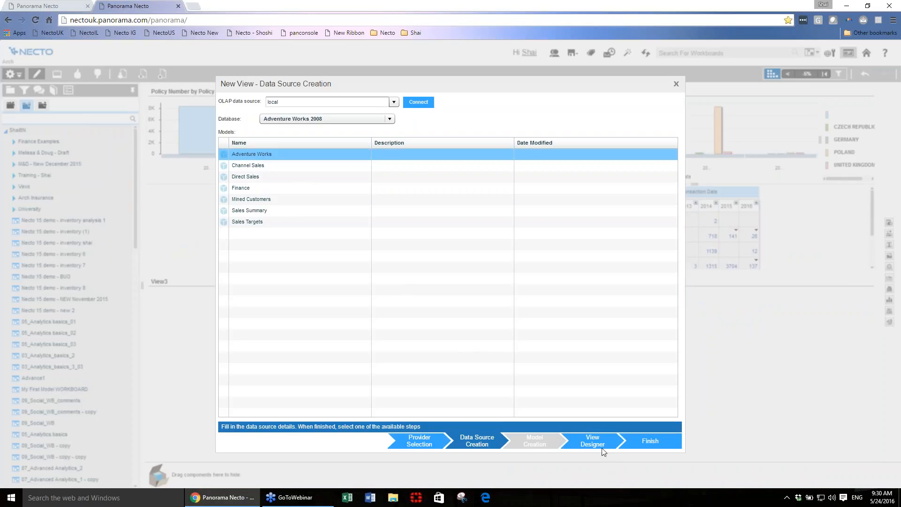
left_click(652, 444)
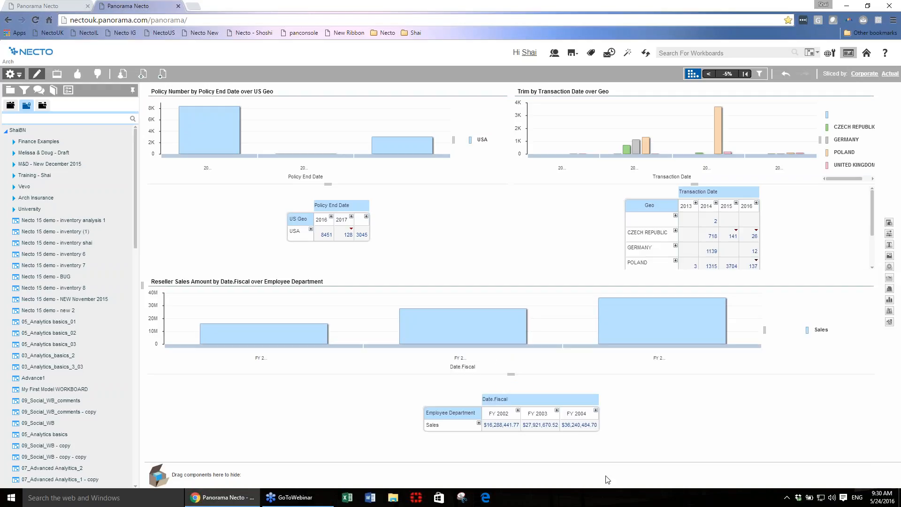
Step: Show the Reseller Sales Amount view as a grid only, without its chart
mouse_move(347, 245)
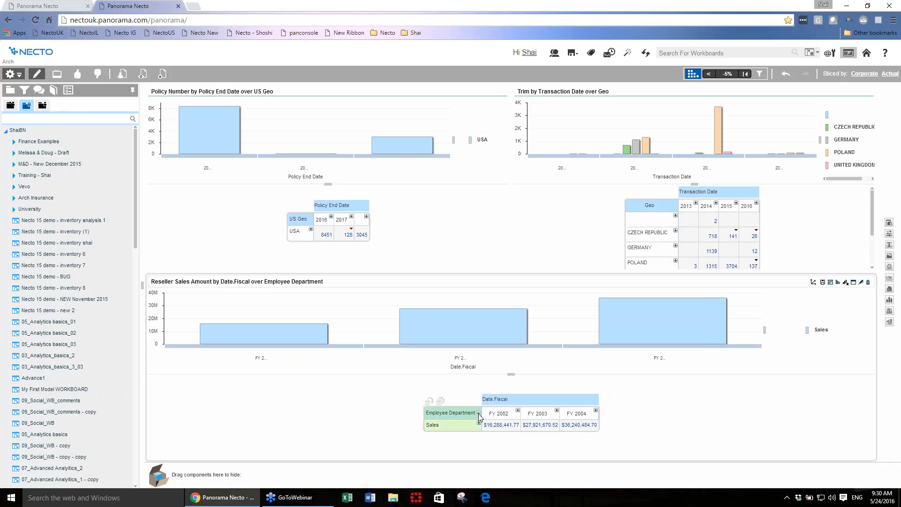
left_click(836, 294)
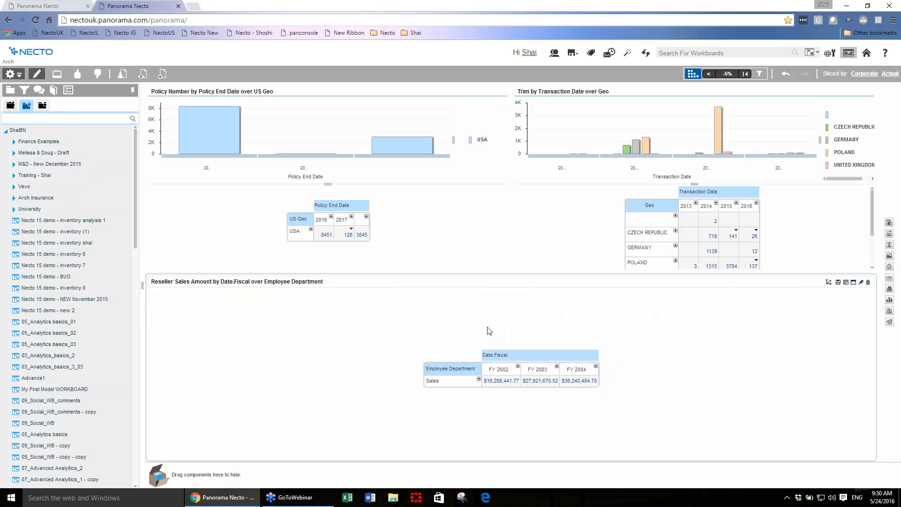
Step: Add Customer Geography before Employee Department on the rows of the Reseller Sales Amount grid
left_click(479, 371)
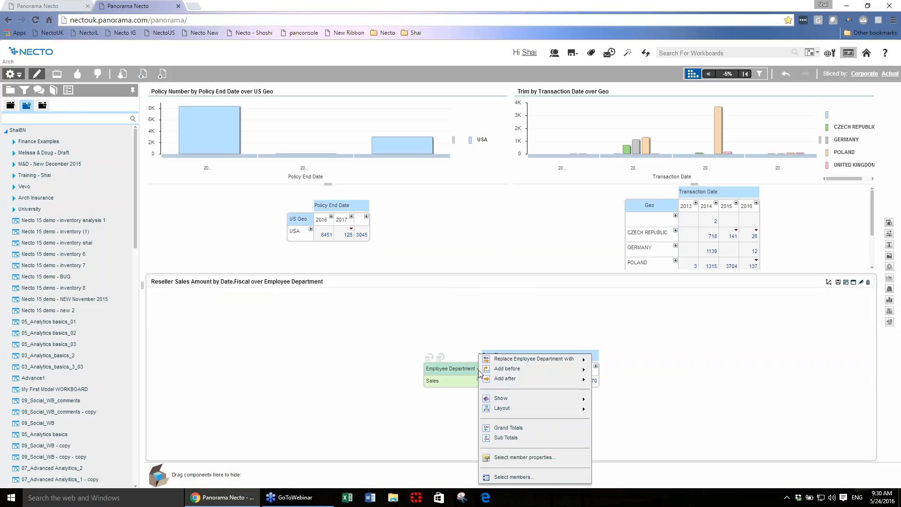
mouse_move(524, 359)
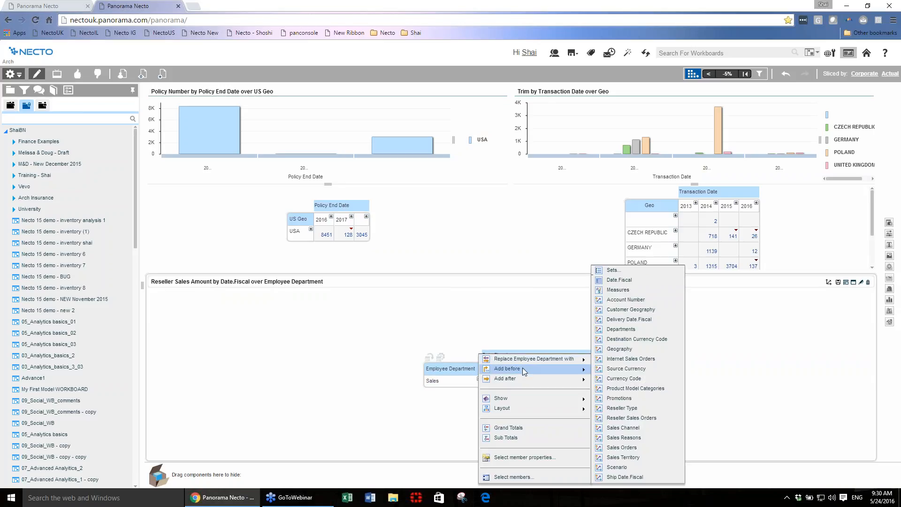
left_click(627, 319)
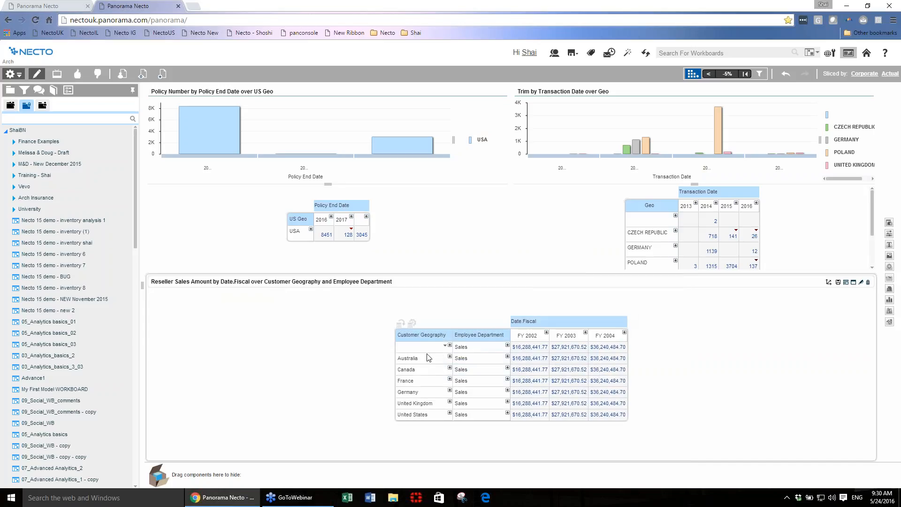
Step: Add Reseller Sales Orders after Date.Fiscal on the columns of the Reseller Sales Amount grid, and remove it again
right_click(540, 322)
mouse_move(575, 341)
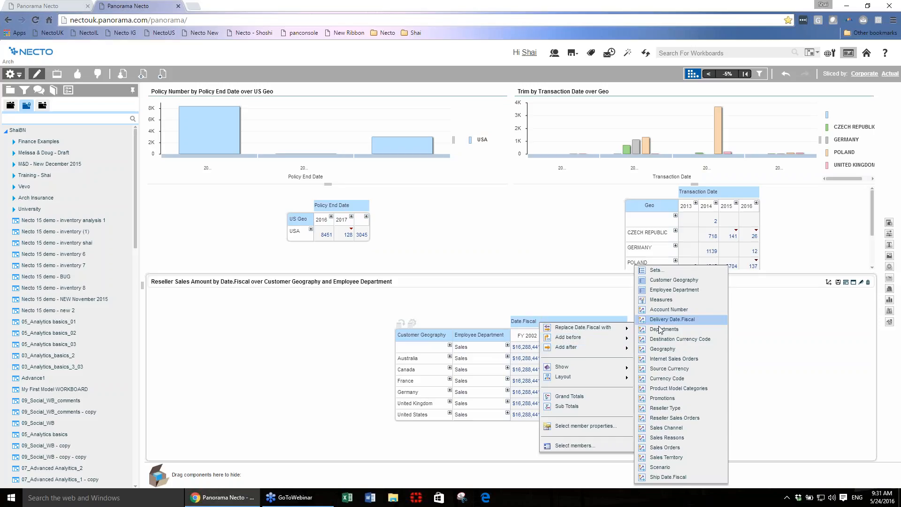
left_click(669, 418)
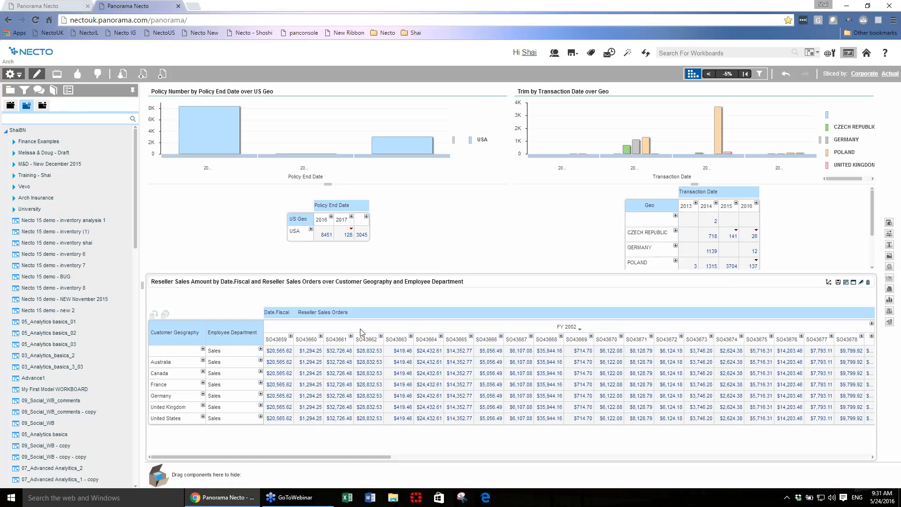
right_click(350, 313)
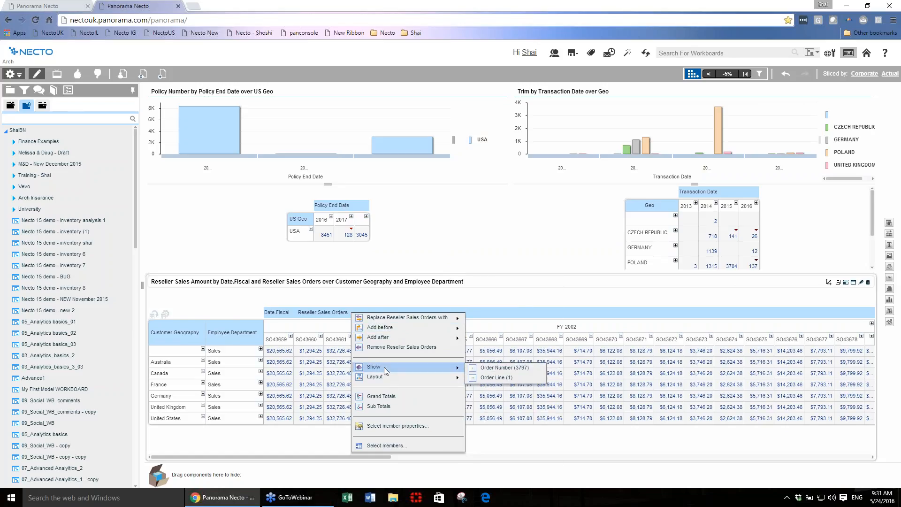
left_click(383, 348)
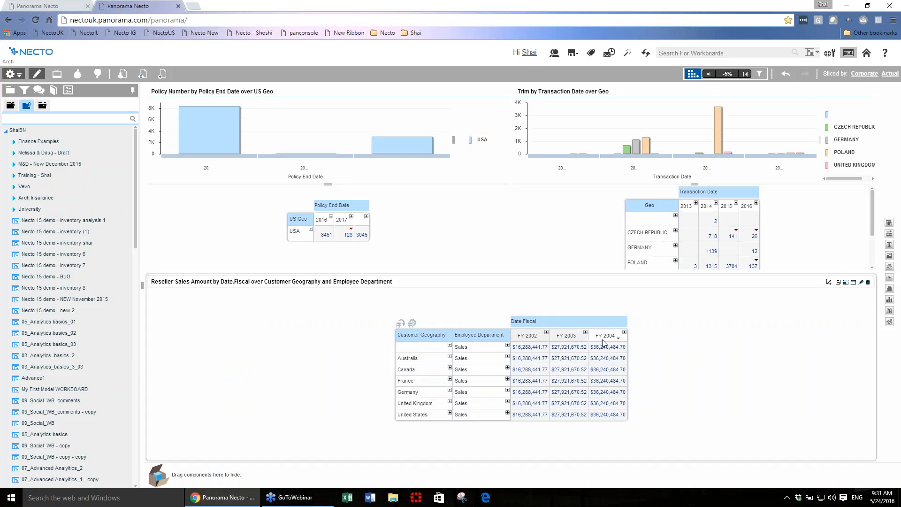
Step: Add a Sum formula named Sum to the fiscal year columns of the Reseller Sales Amount grid
left_click(619, 338)
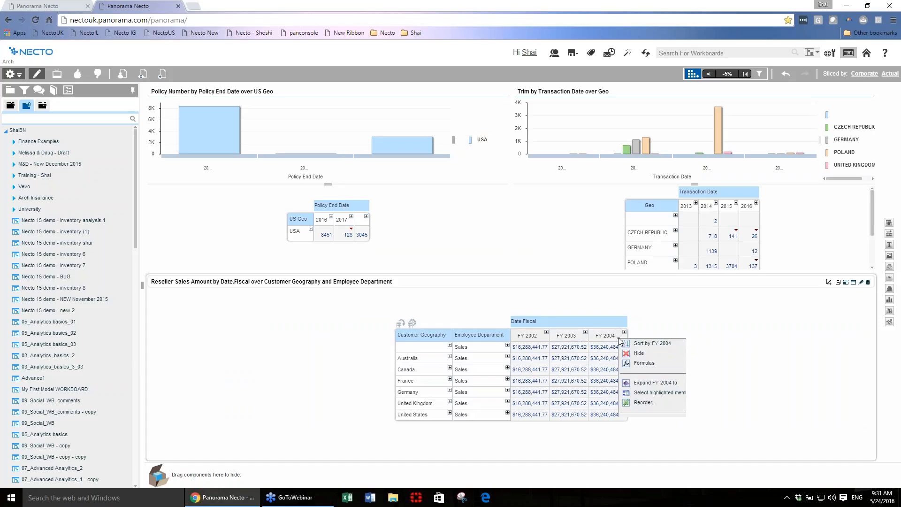
left_click(651, 309)
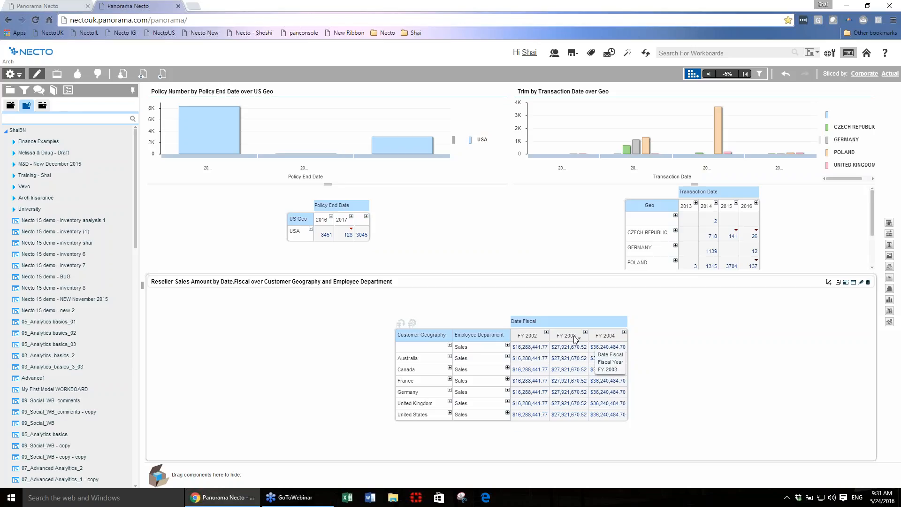
left_click(618, 339)
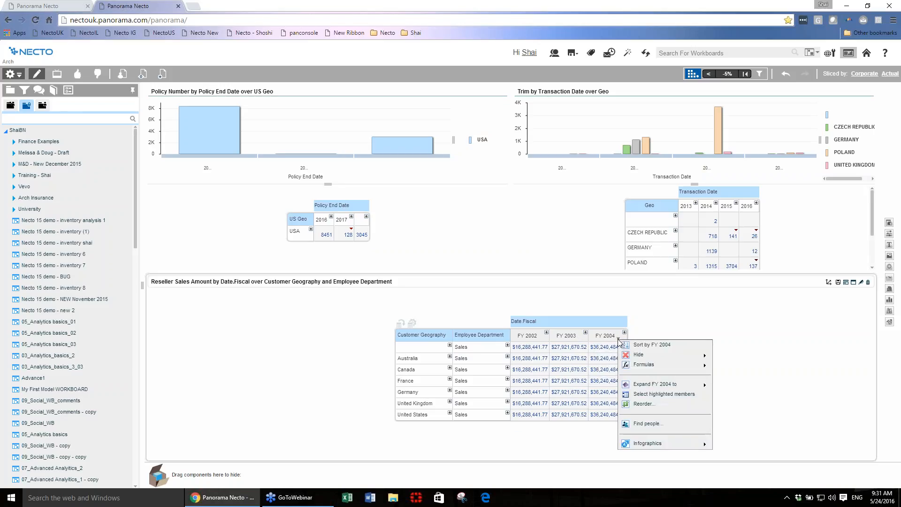
mouse_move(654, 365)
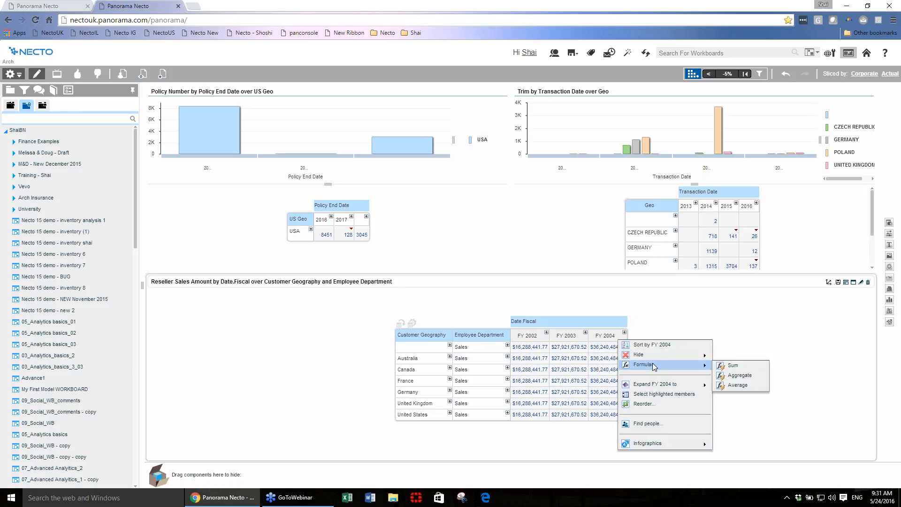
left_click(730, 366)
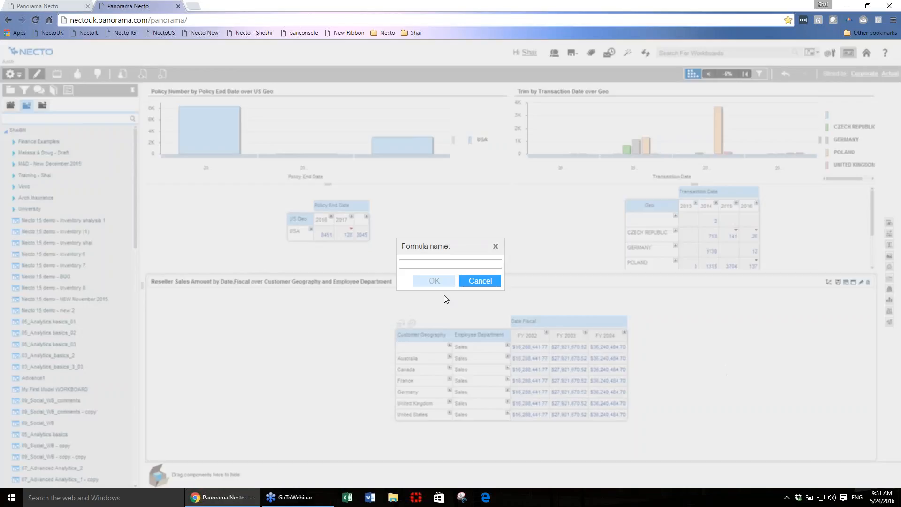
type("S")
key("Caps_Lock")
type("um")
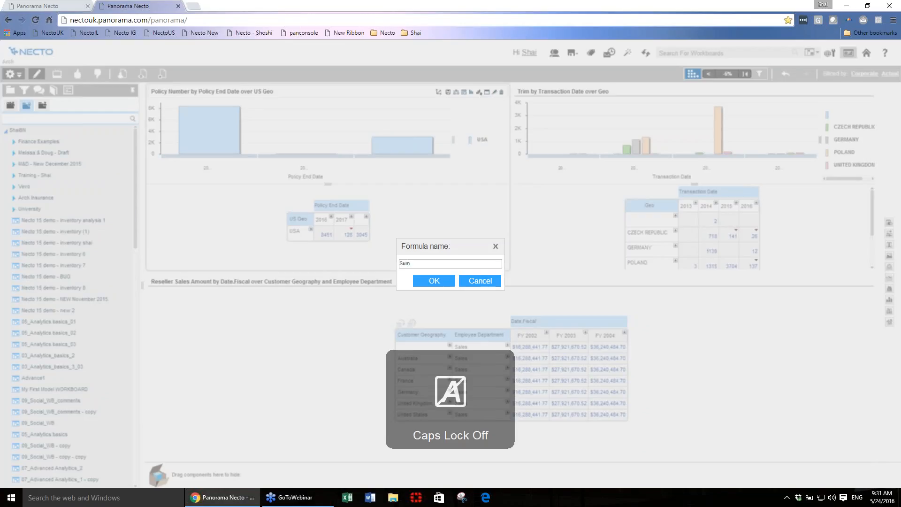
left_click(428, 282)
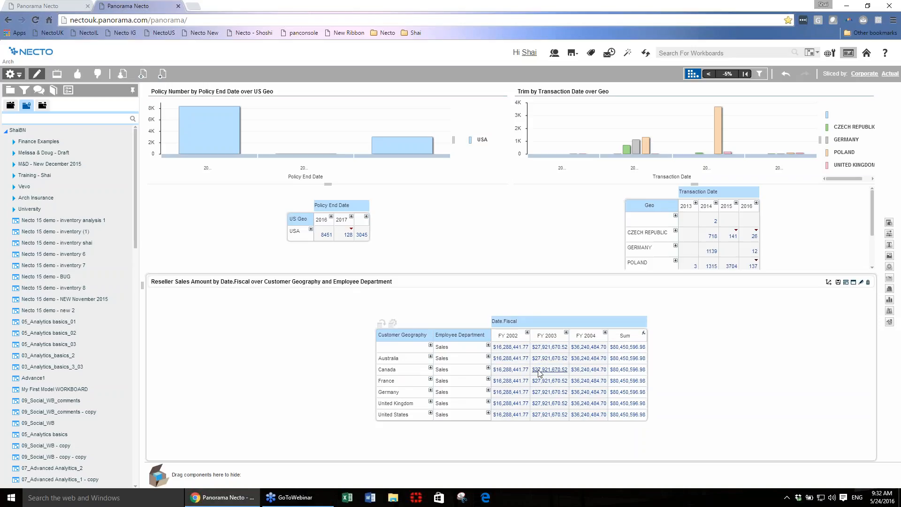
Step: Try to add a further formula from the Sum column of the Reseller Sales Amount grid
left_click(635, 337)
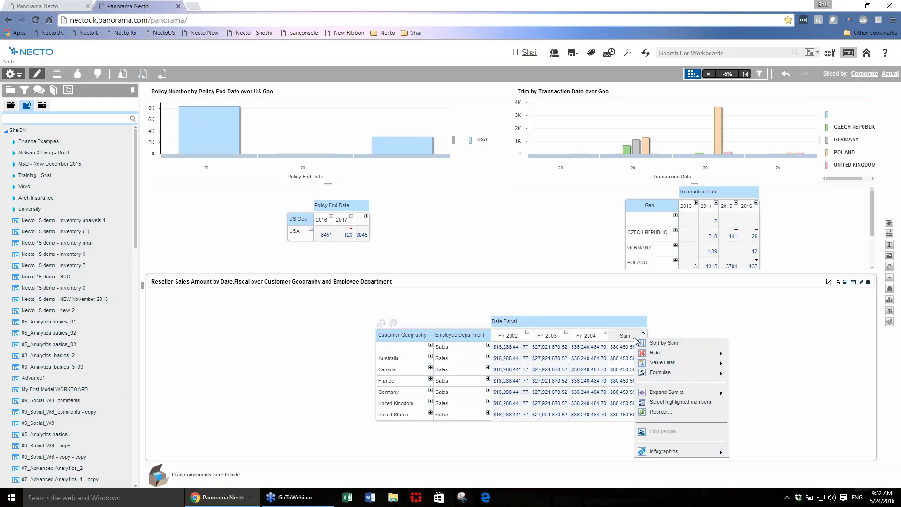
mouse_move(667, 373)
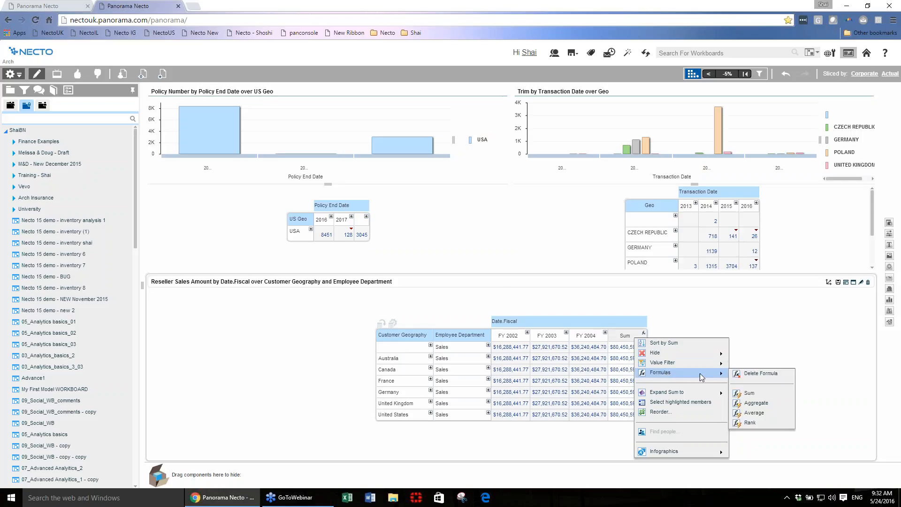
left_click(757, 407)
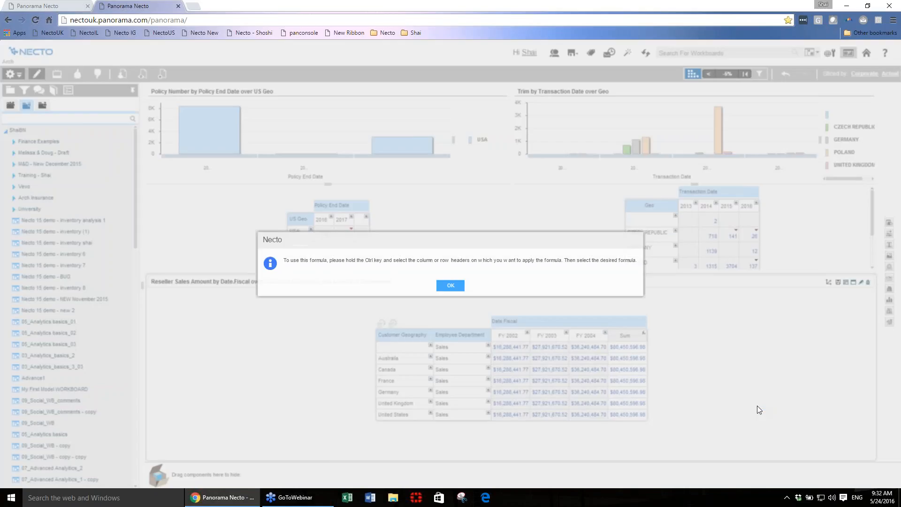
left_click(454, 285)
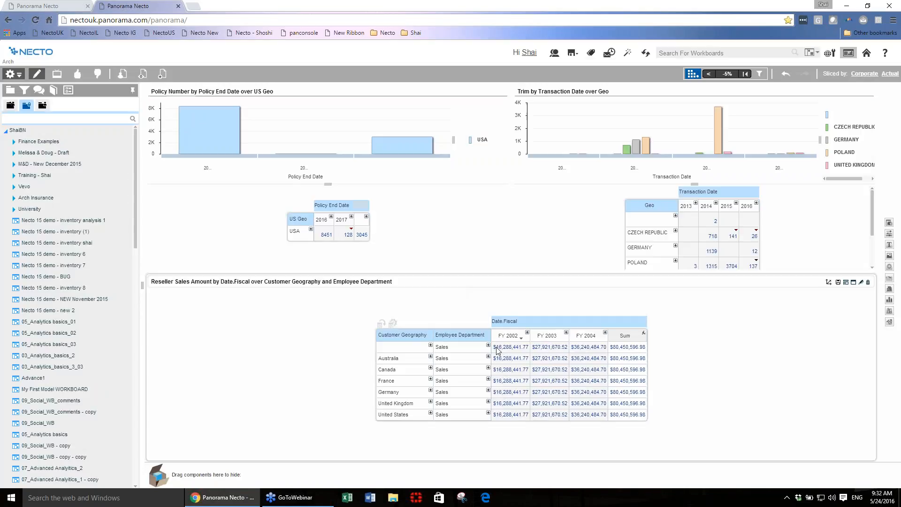
Step: Add an Average formula named Average to the fiscal year columns, starting from FY 2004
right_click(601, 341)
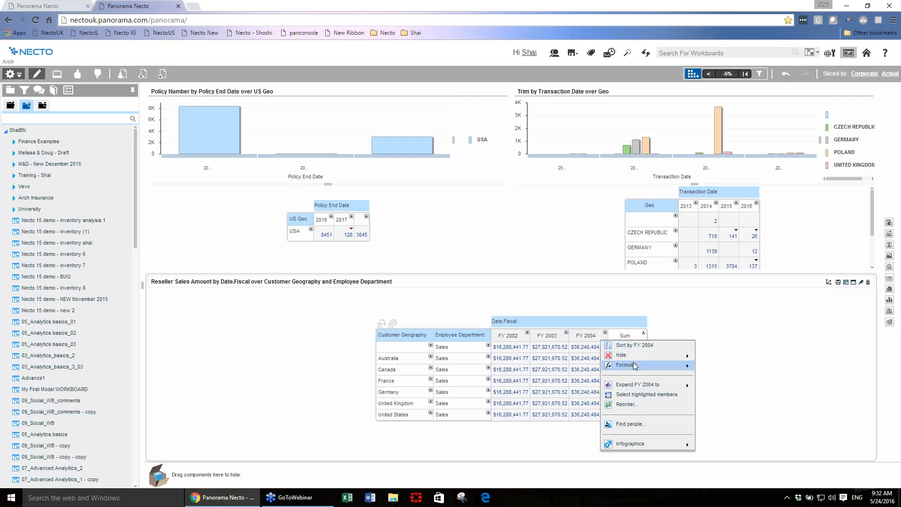
mouse_move(635, 366)
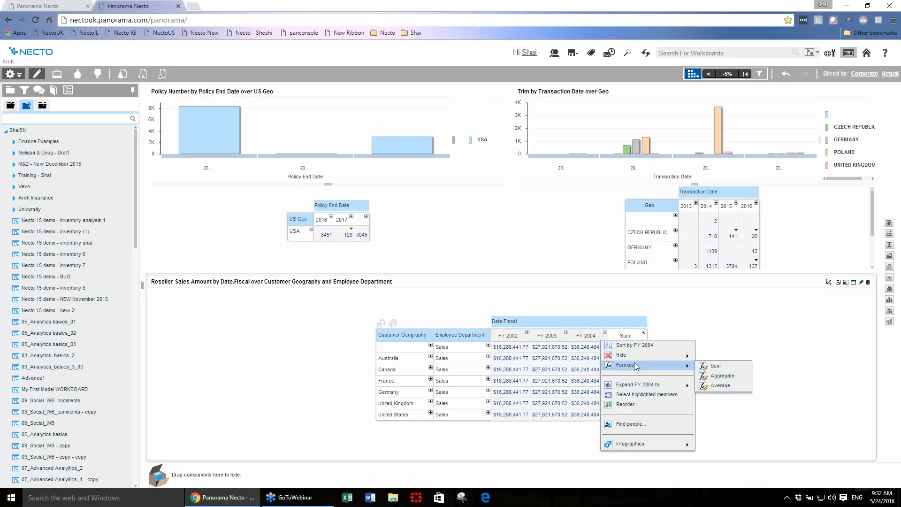
left_click(721, 385)
type("Average")
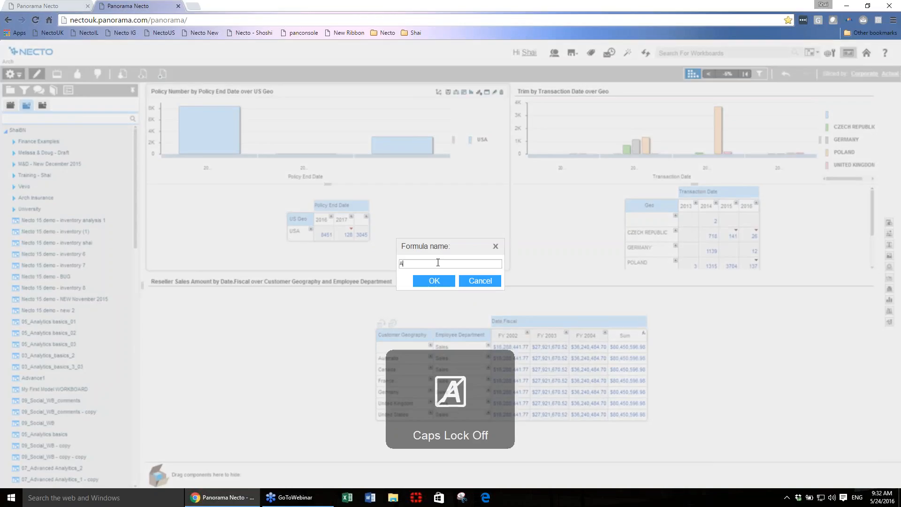
left_click(432, 281)
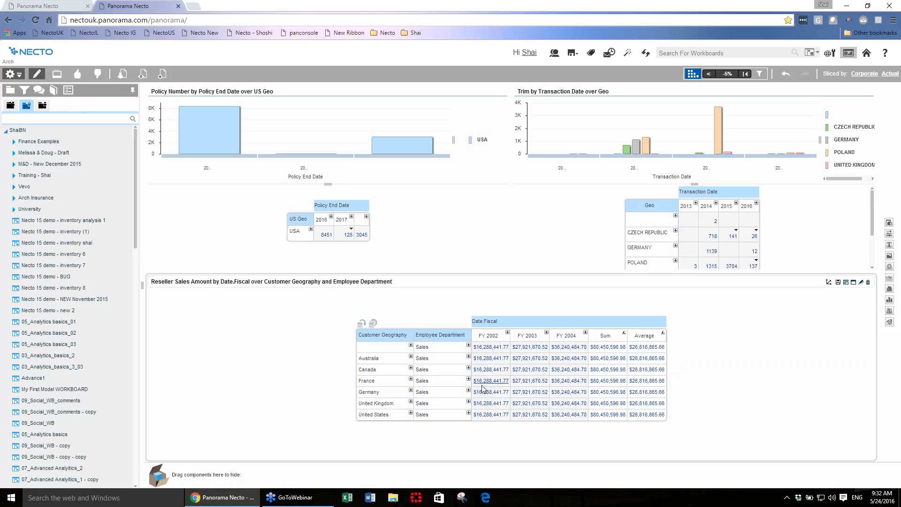
Step: Rotate the Reseller Sales Amount grid to swap its rows and columns, and rotate it back
left_click(361, 323)
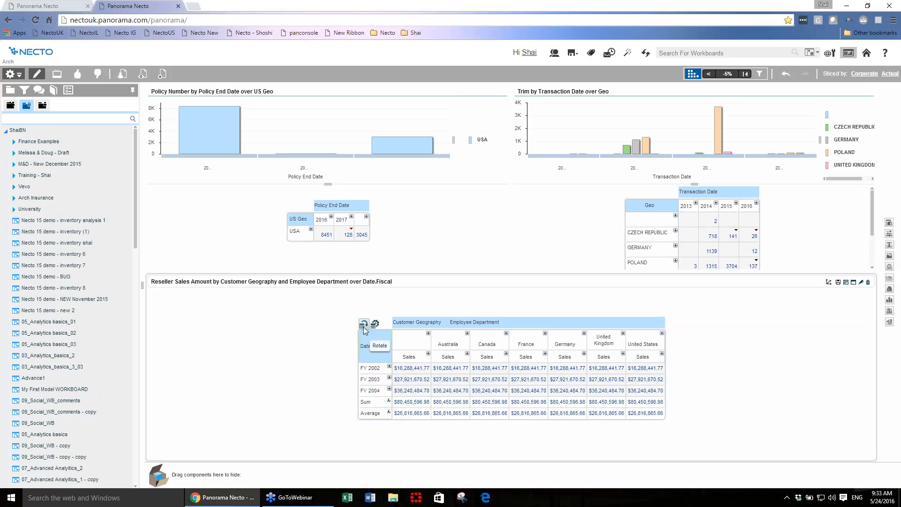
left_click(363, 327)
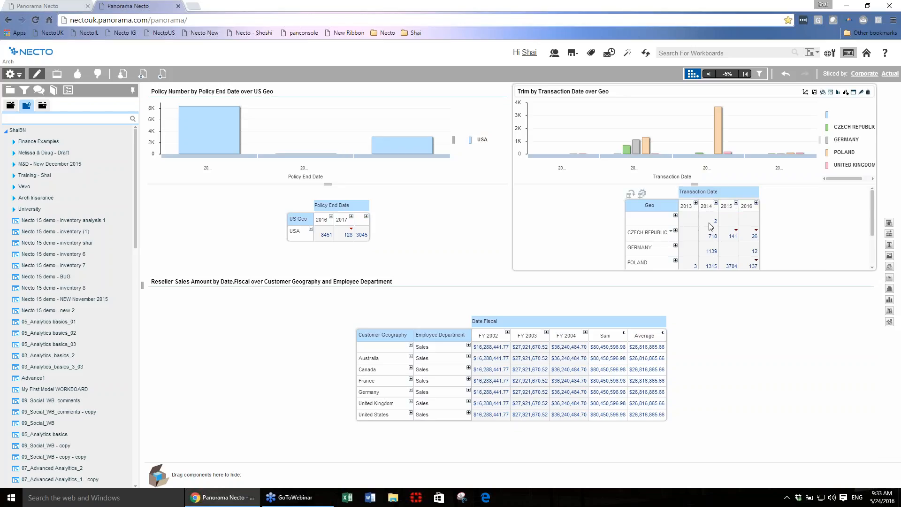
Step: Show the Trim by Transaction Date view as a grid only, without its chart
left_click(845, 92)
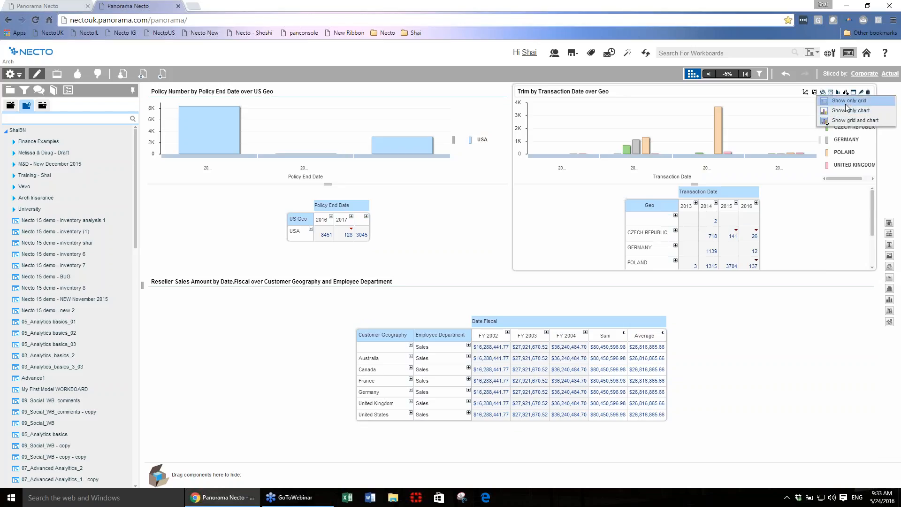
left_click(847, 100)
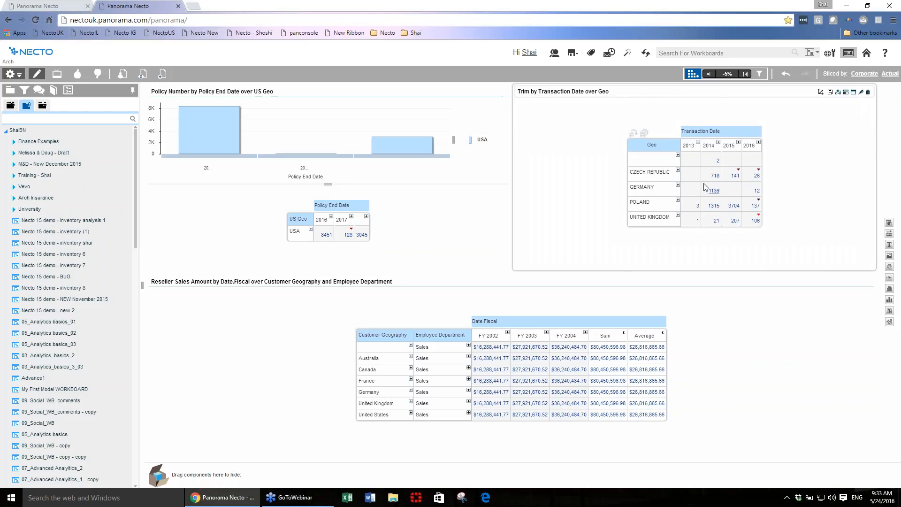
Step: Filter the Trim grid by 2013 to a top count of 2 at the City level, and undo the filter
right_click(698, 147)
mouse_move(725, 172)
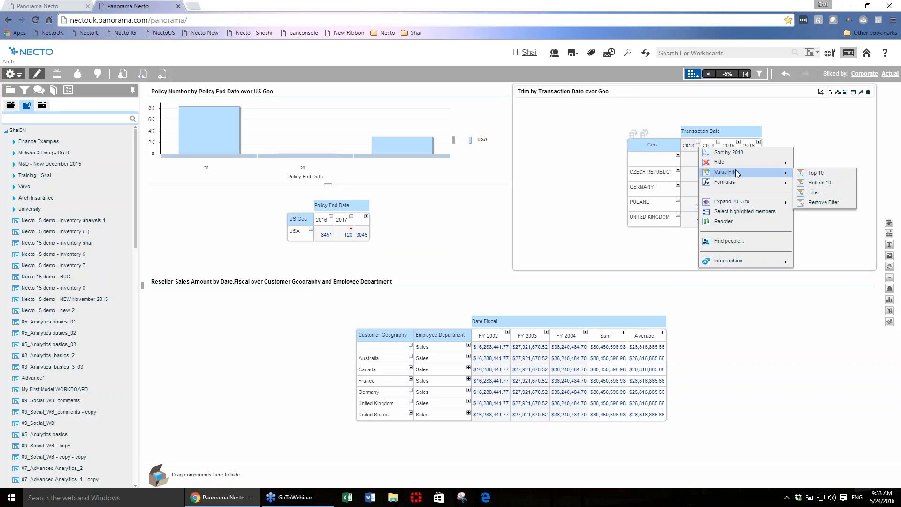
left_click(822, 193)
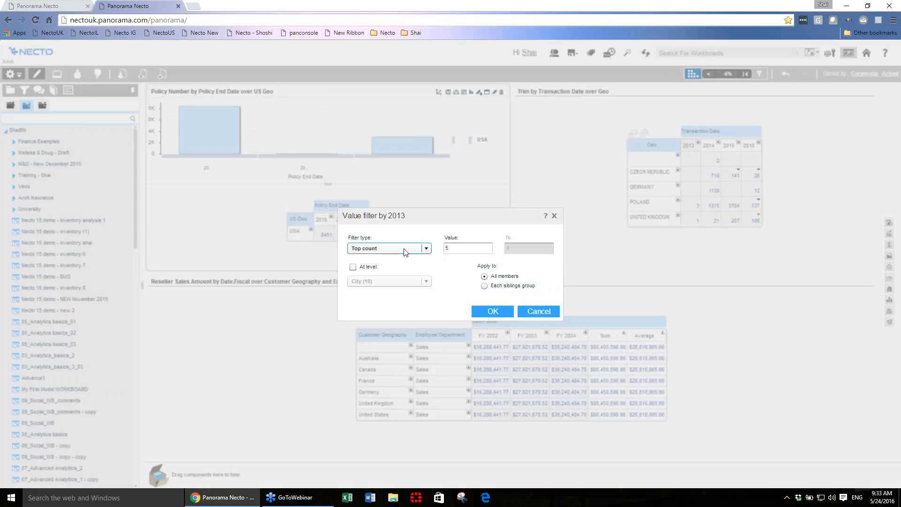
double_click(447, 248)
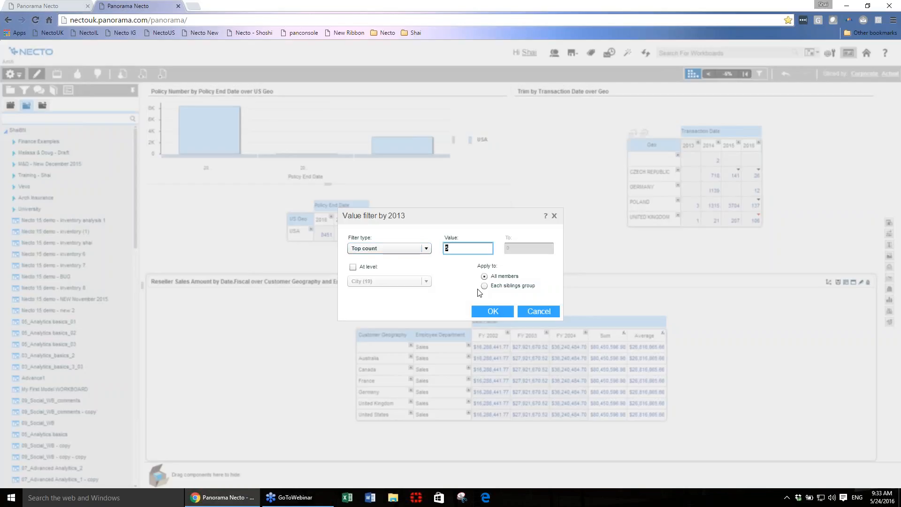
type("2")
left_click(353, 267)
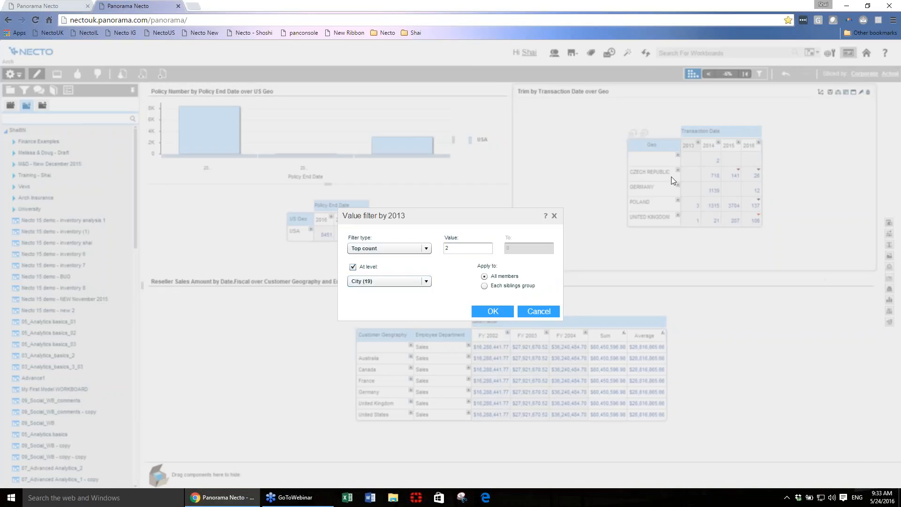
left_click(493, 308)
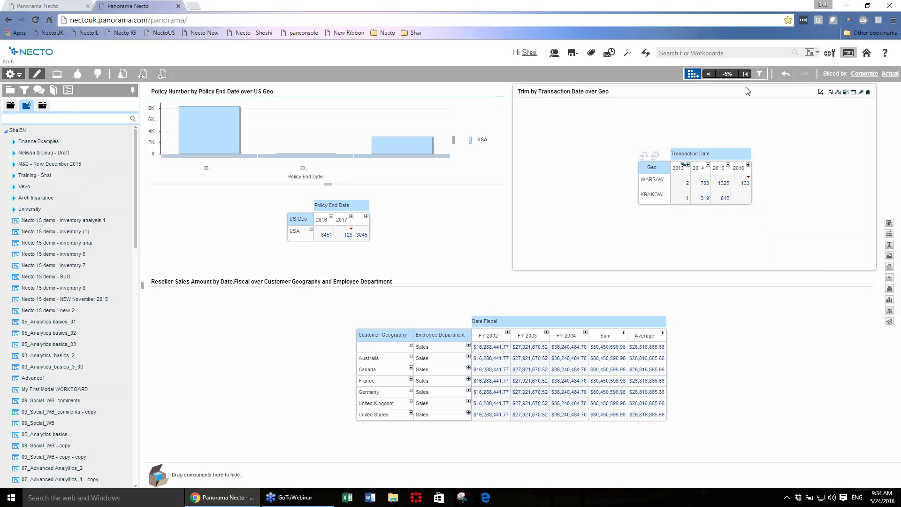
left_click(784, 73)
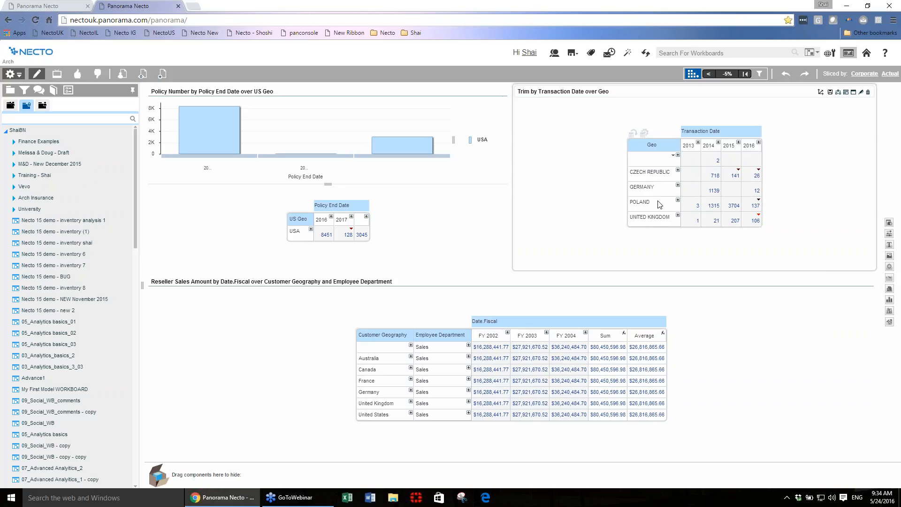
Step: Filter the Trim by Transaction Date grid by 2013 to a top count of 2 at the City level, applied to all members
left_click(699, 148)
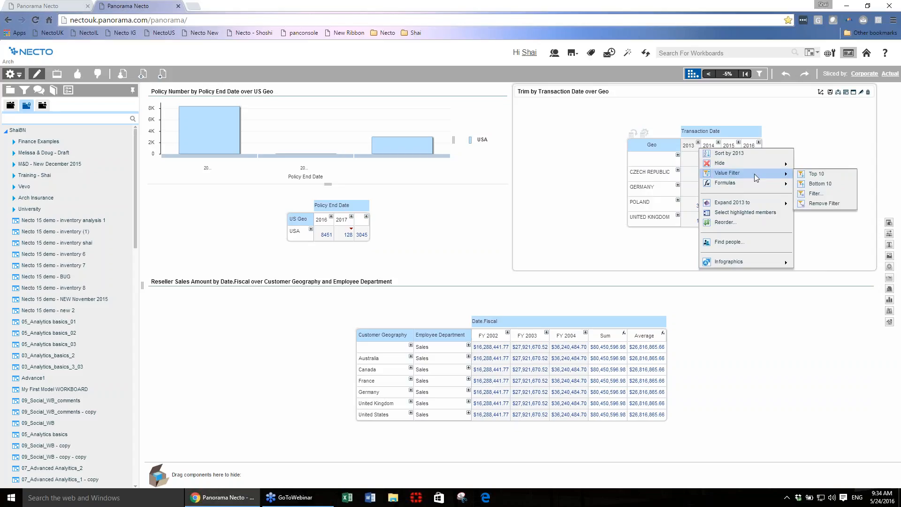
left_click(812, 194)
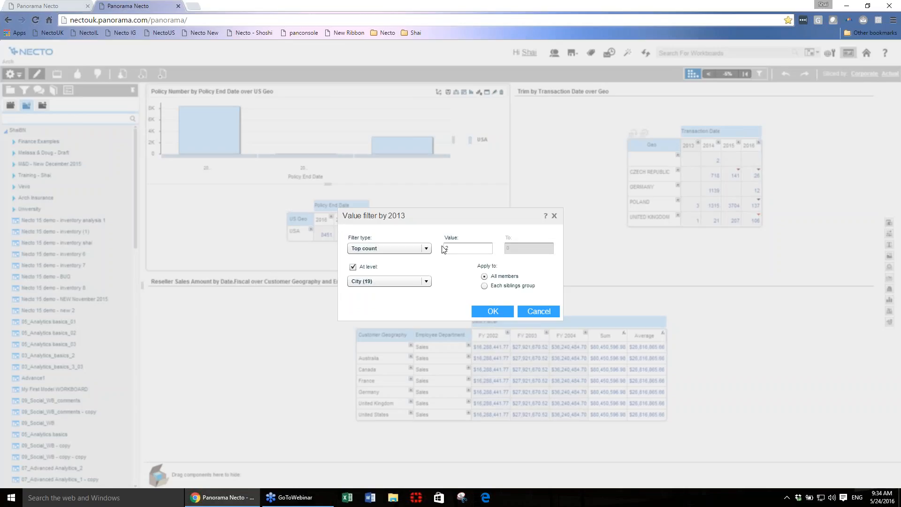
left_click(353, 267)
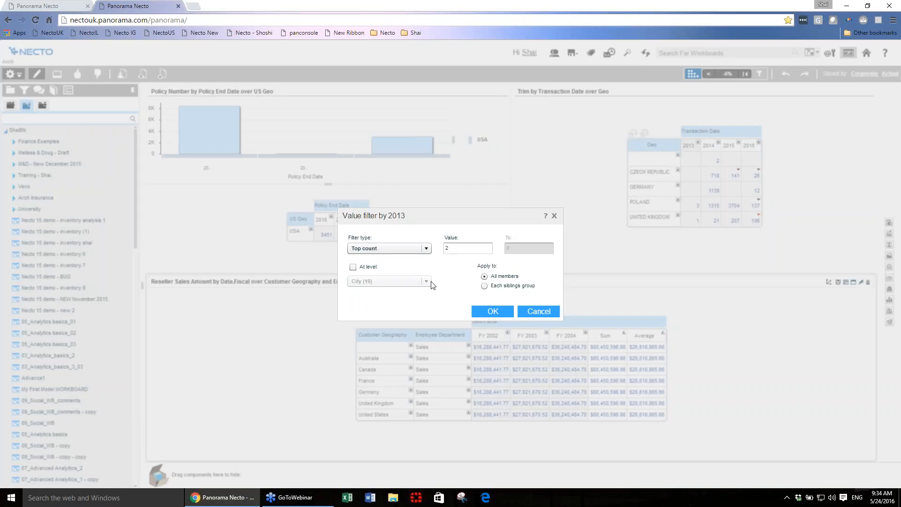
left_click(353, 267)
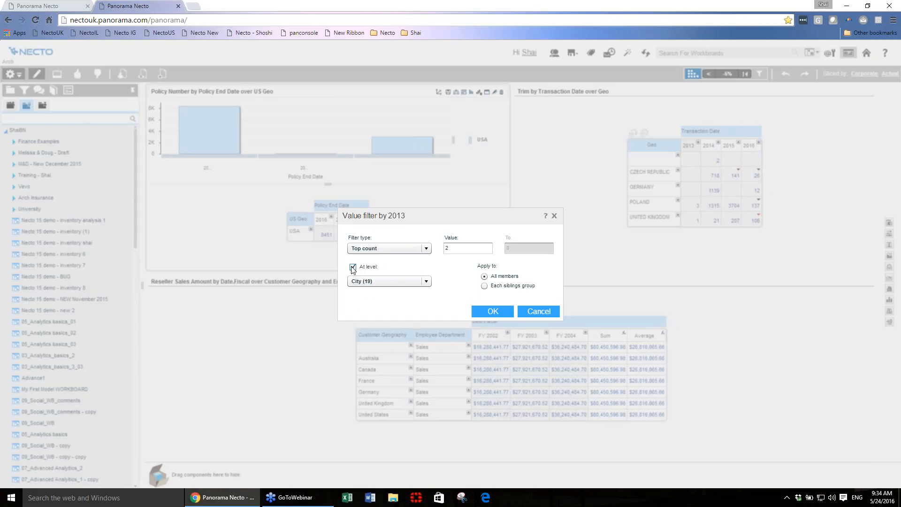
left_click(491, 315)
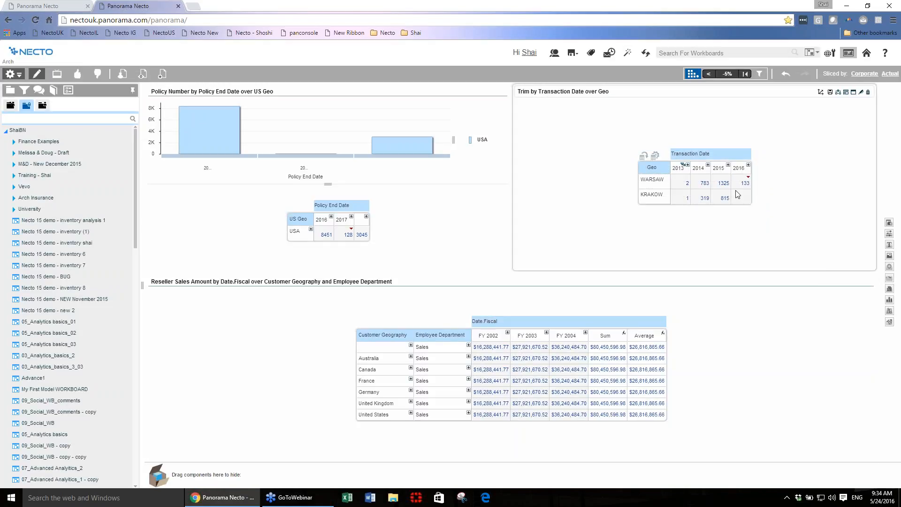
Step: Sort the filtered Trim grid by its 2013 column
right_click(680, 167)
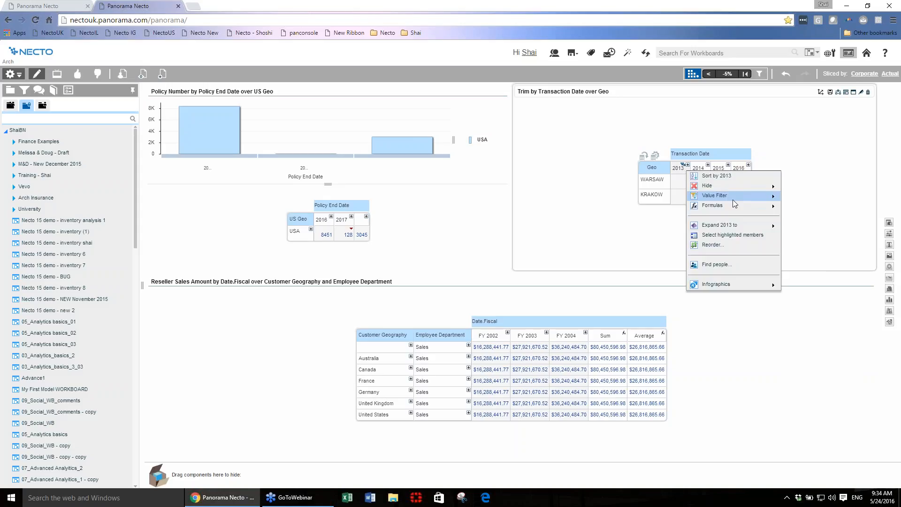
mouse_move(730, 195)
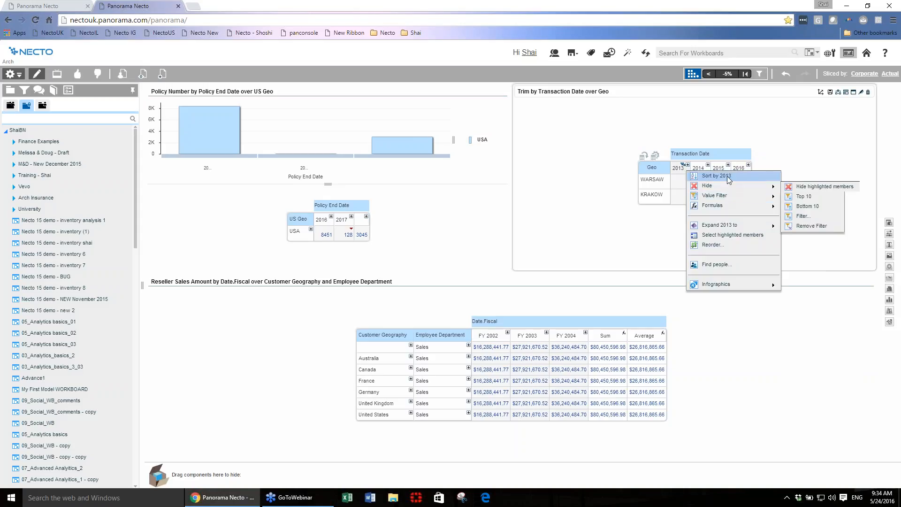
left_click(727, 177)
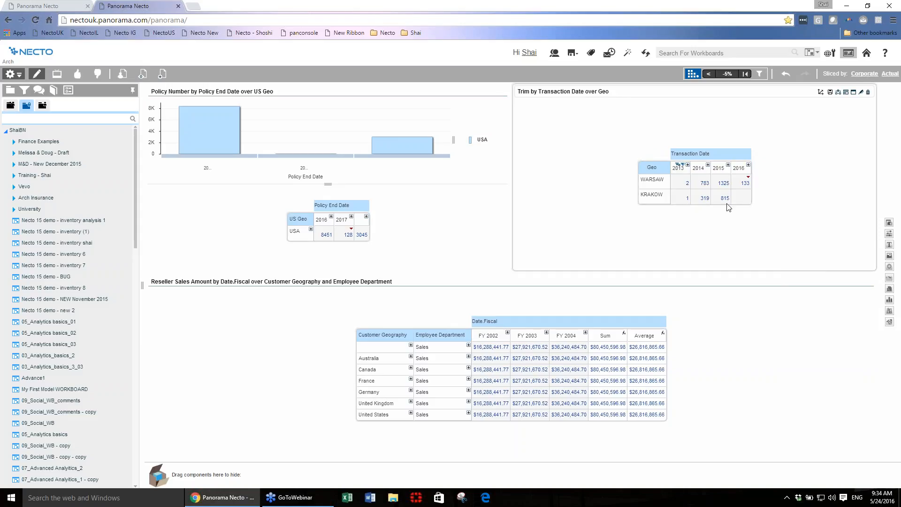
right_click(404, 347)
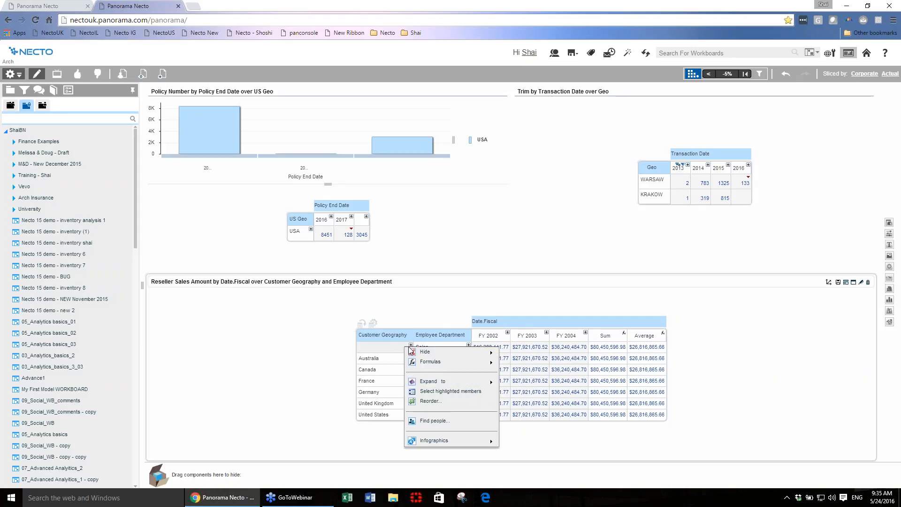
left_click(616, 232)
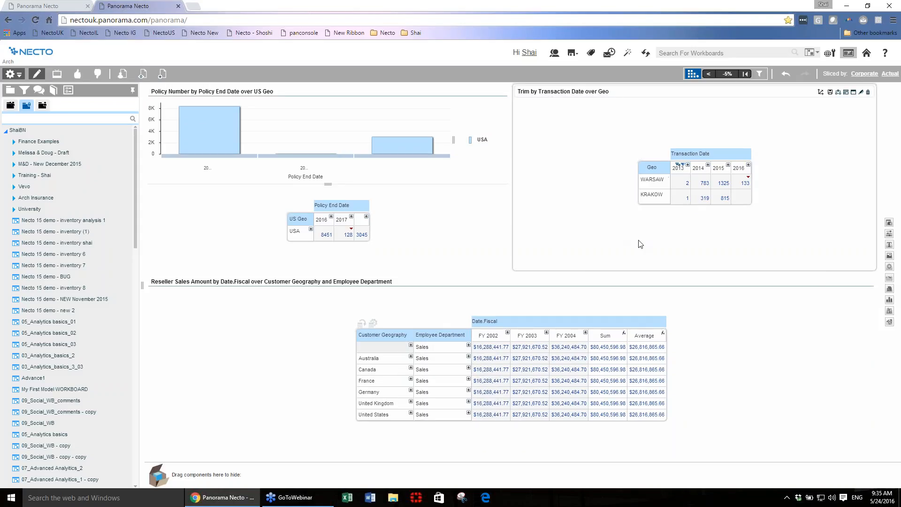
right_click(668, 182)
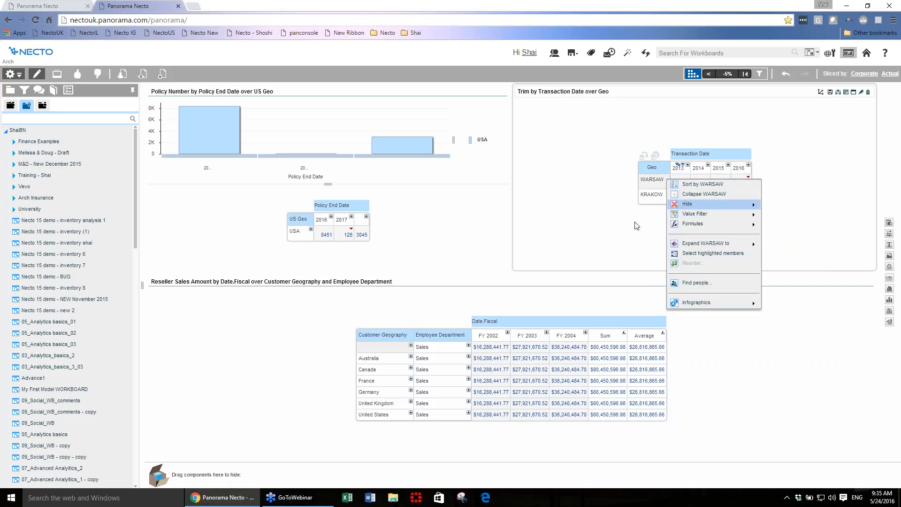
left_click(402, 362)
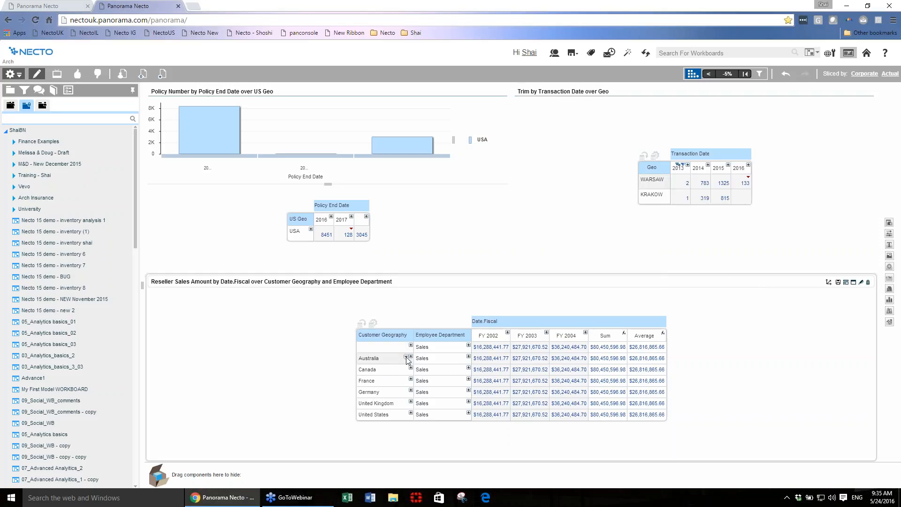
Step: Expand Australia in the Customer Geography rows of the Reseller Sales Amount grid into its states
left_click(410, 357)
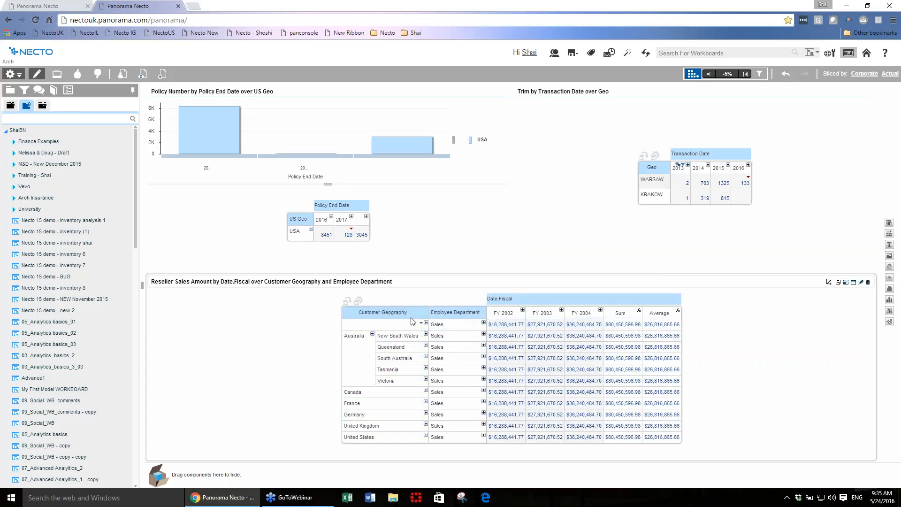
left_click(411, 312)
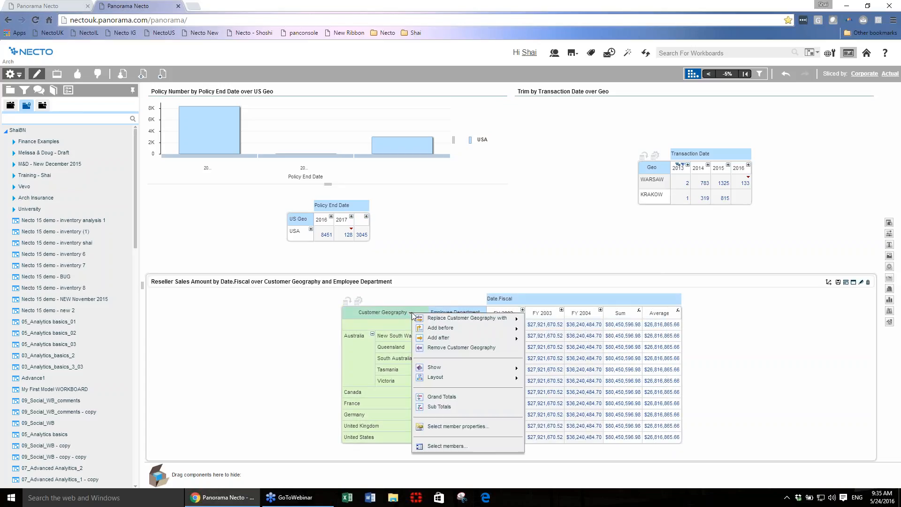
left_click(369, 361)
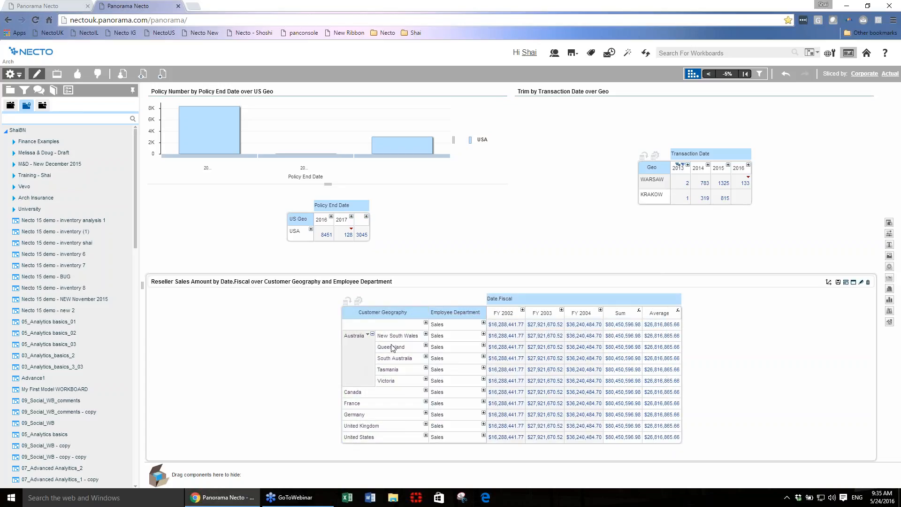
Step: Reorder the Customer Geography members in the Reseller Sales Amount grid so that Canada comes before Australia
right_click(368, 336)
left_click(392, 389)
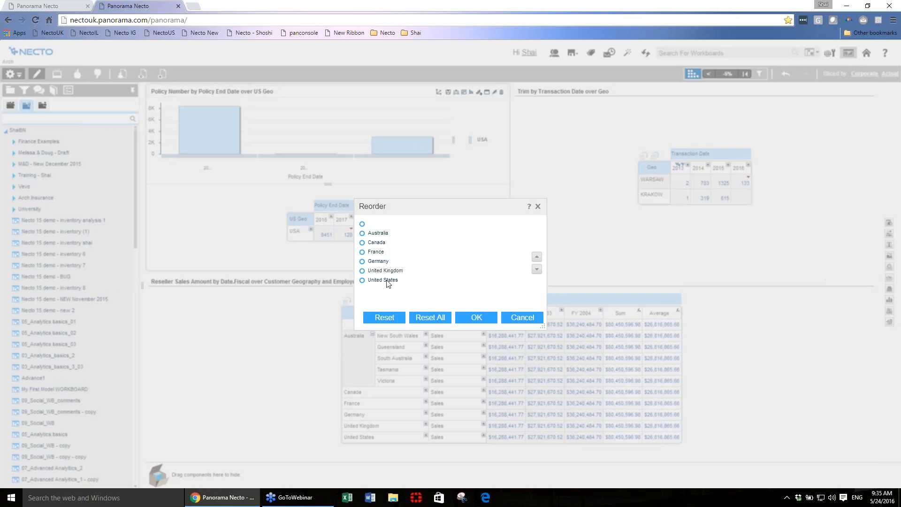
left_click(376, 243)
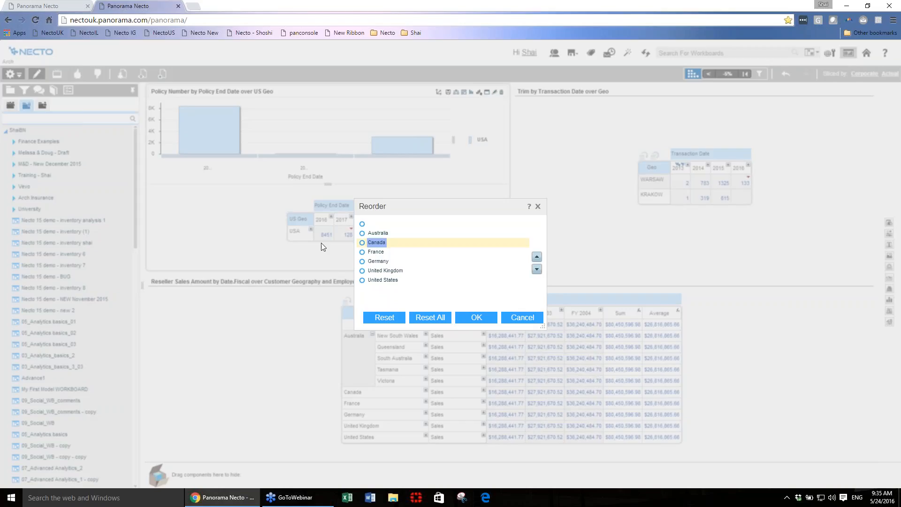
left_click(537, 258)
left_click(487, 318)
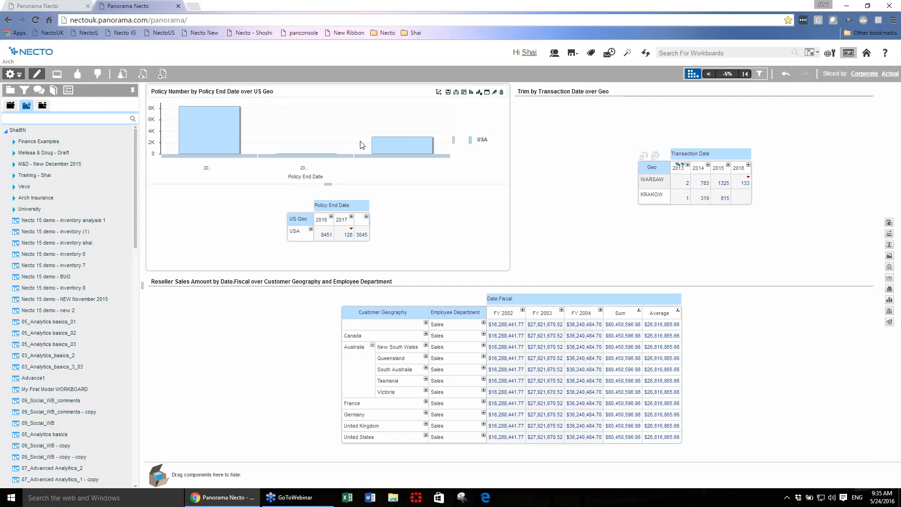
Step: Show the Policy Number by Policy End Date view as a chart only and change it to a line chart
mouse_move(424, 151)
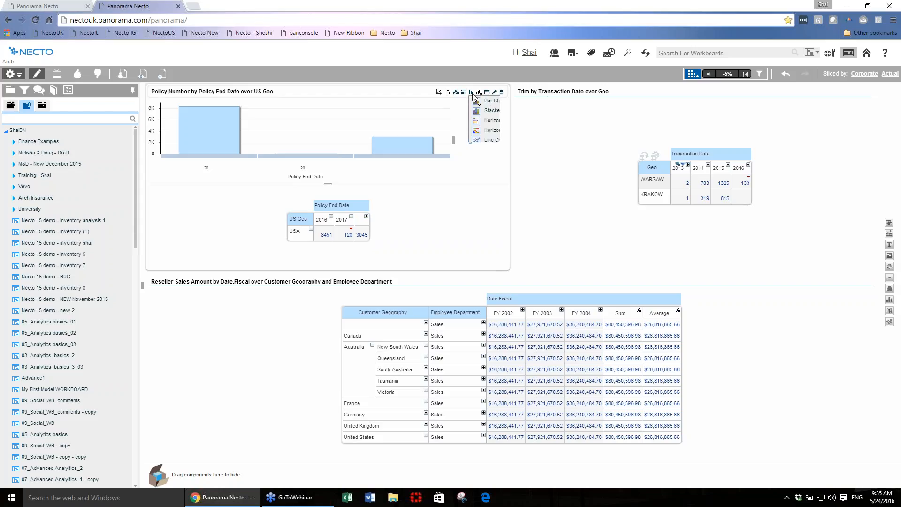
mouse_move(464, 93)
left_click(484, 113)
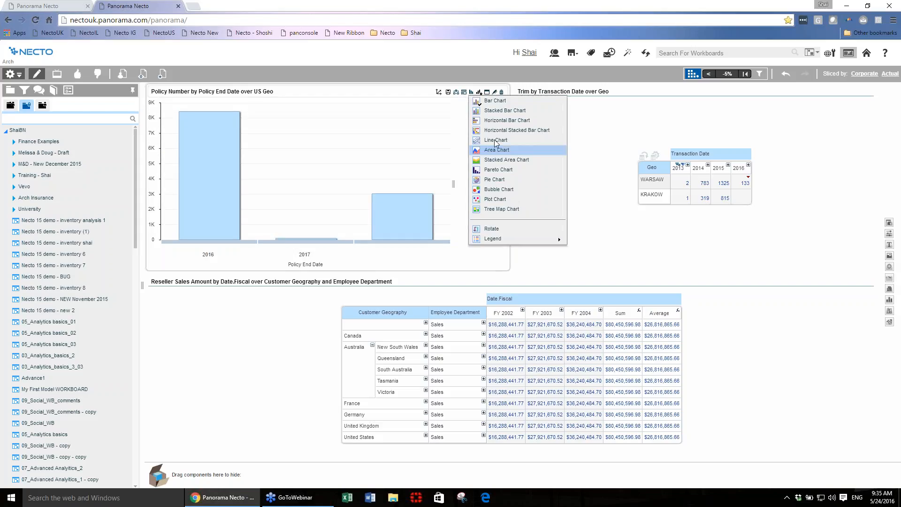
left_click(494, 140)
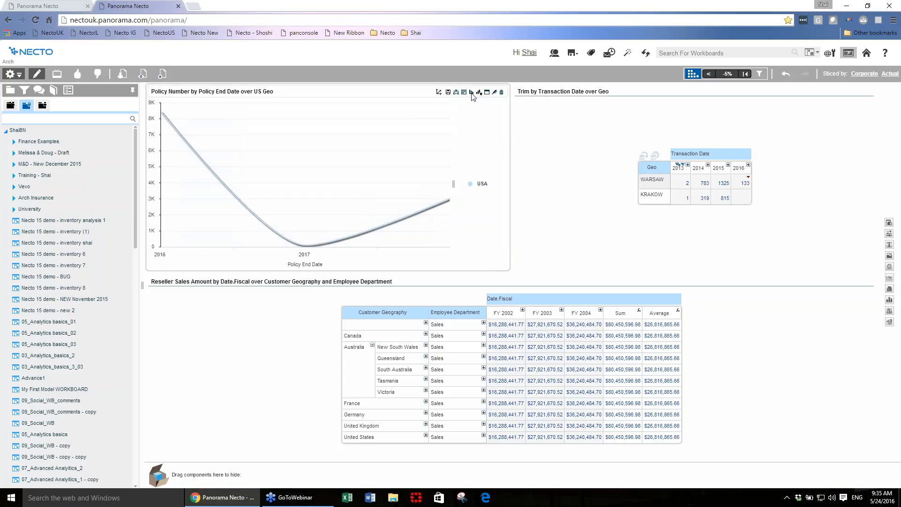
Step: Show the Policy Number by Policy End Date view as a grid only
mouse_move(480, 94)
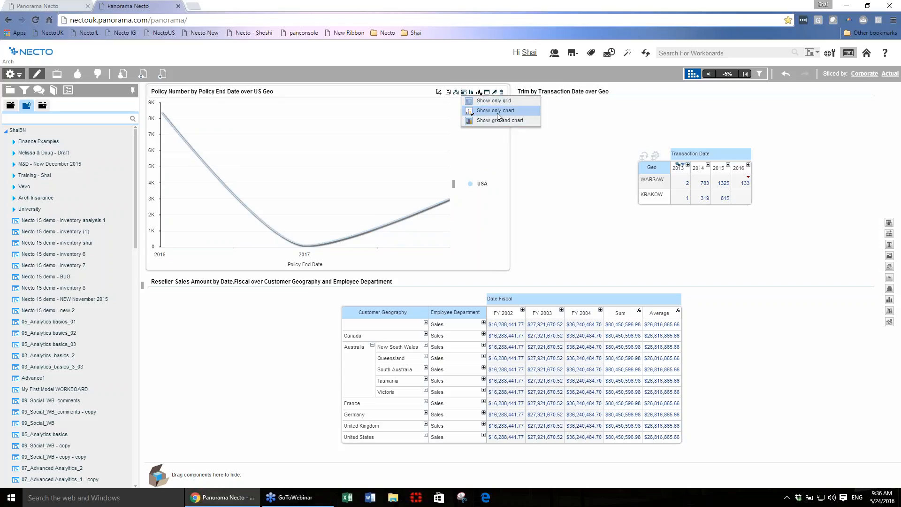
left_click(495, 101)
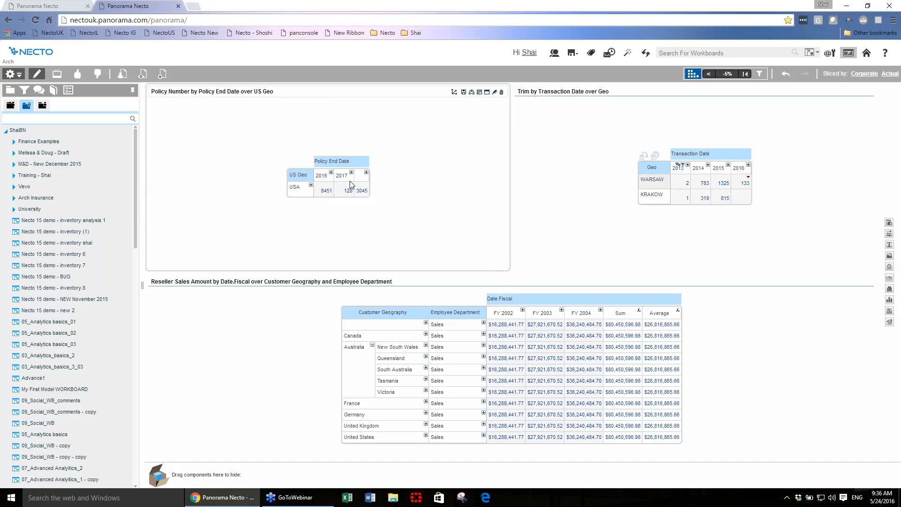
mouse_move(294, 167)
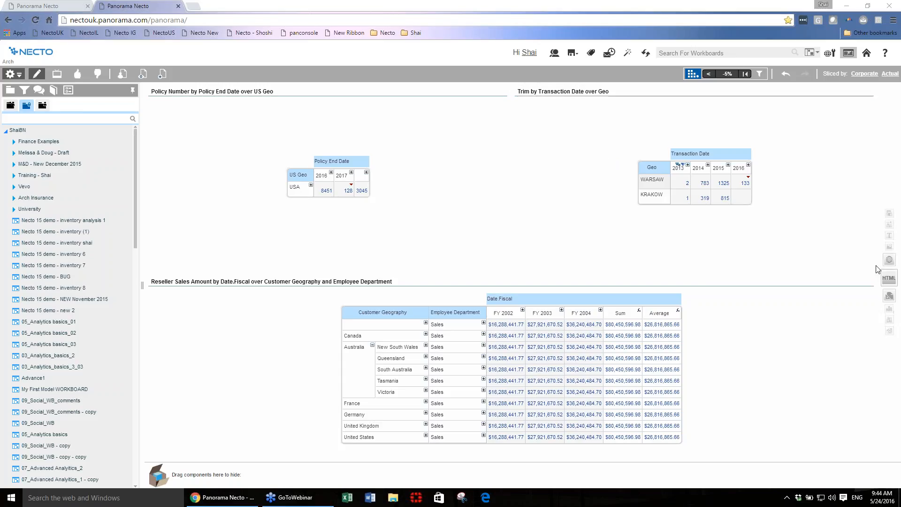
Step: Open the public Universities model for editing from the Models category of the administration area
left_click(828, 56)
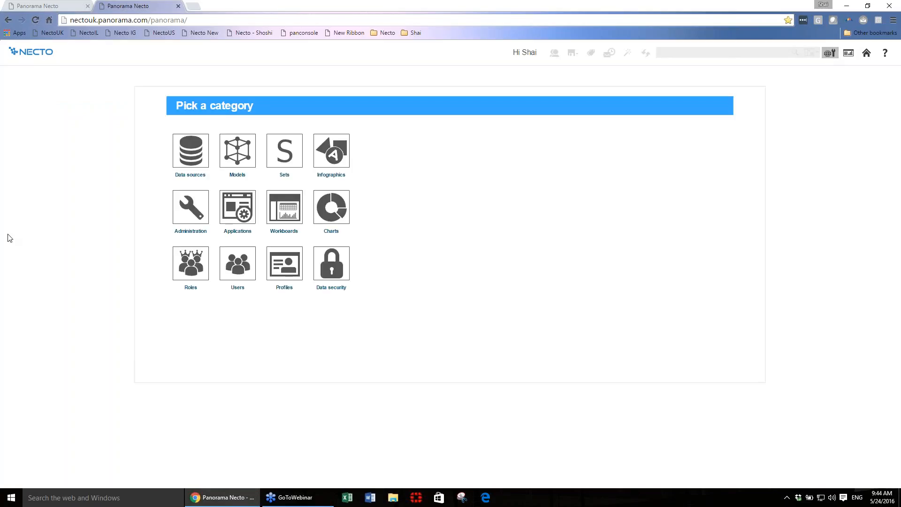
left_click(225, 150)
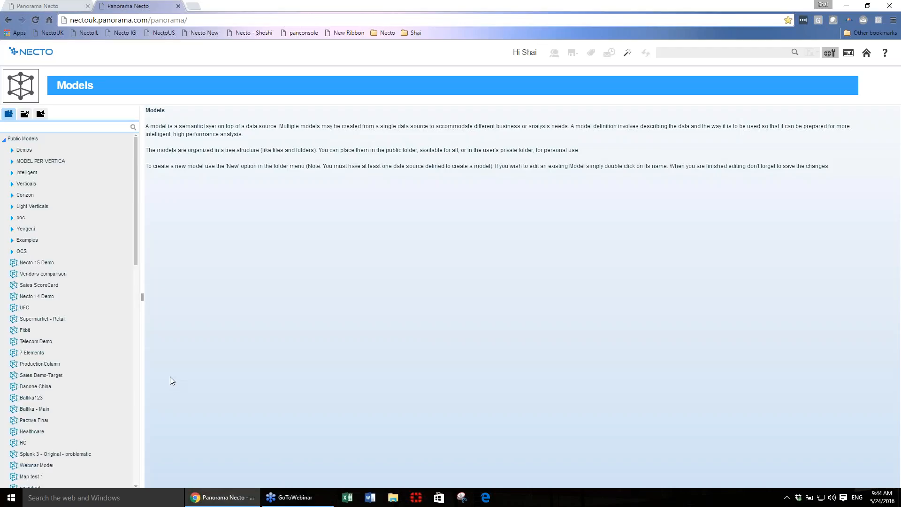
scroll(141, 467, "down", 1)
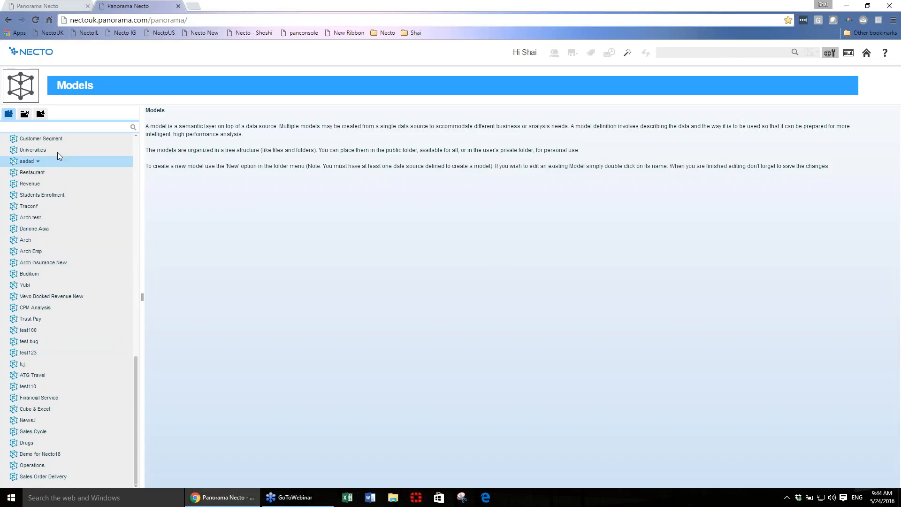
double_click(37, 151)
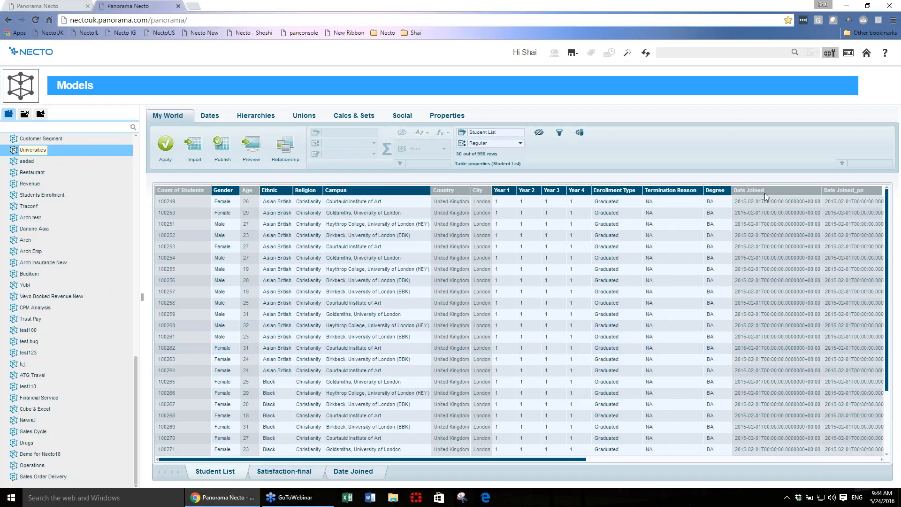
Step: Set custom levels for the Date Joined date hierarchy, leaving out Quarter and keeping Year, Month and Day
left_click(211, 119)
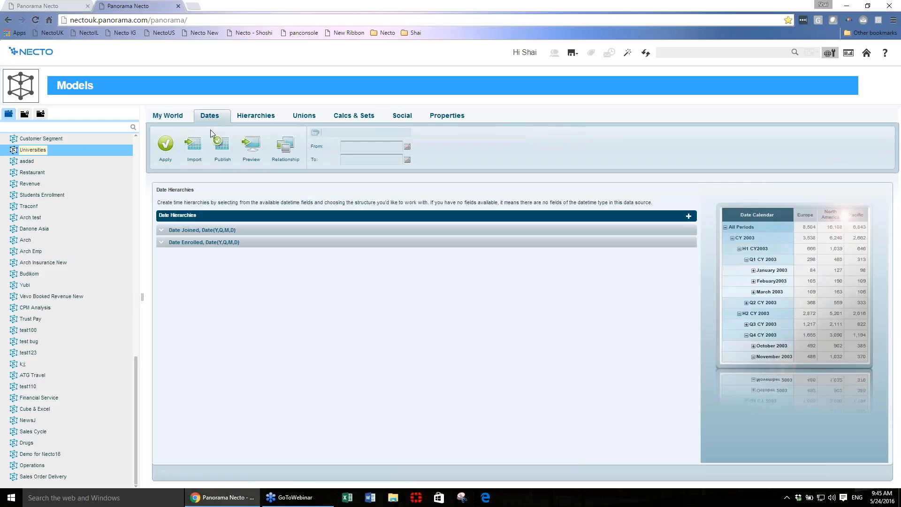
left_click(161, 230)
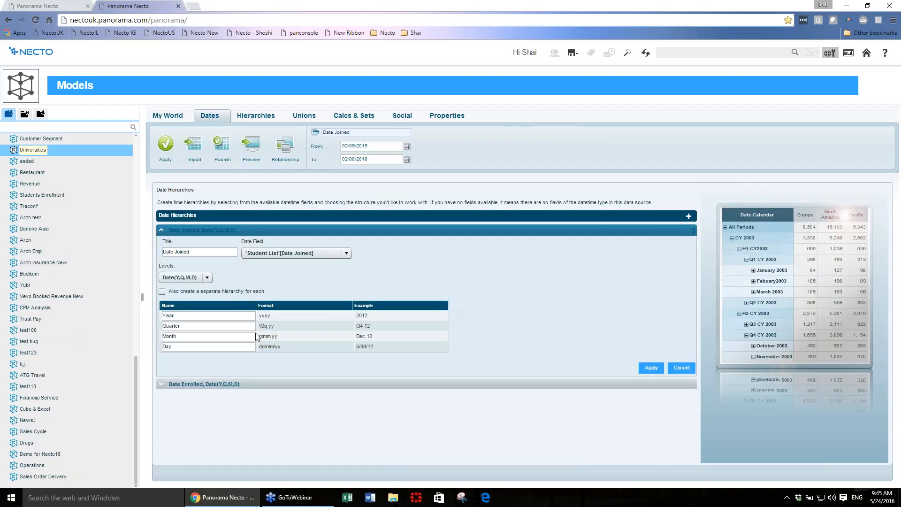
left_click(188, 277)
left_click(194, 314)
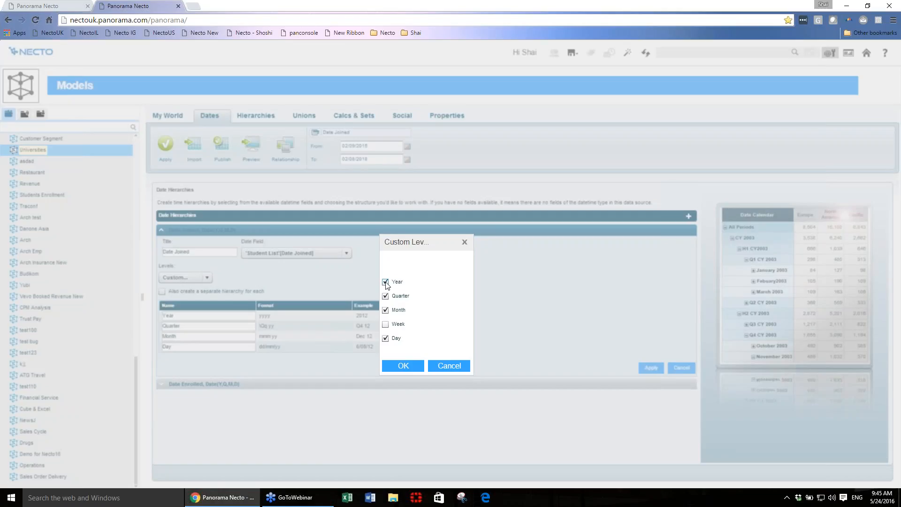
left_click(385, 296)
left_click(403, 365)
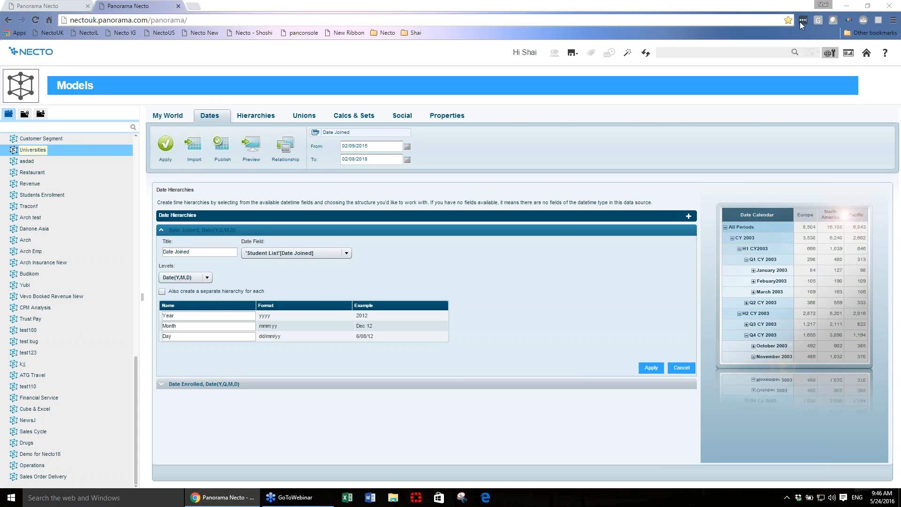
left_click(846, 6)
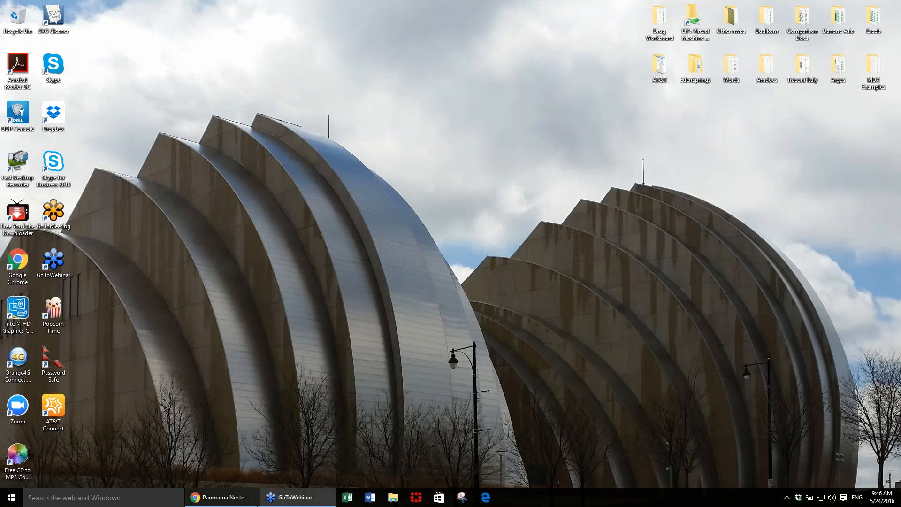
left_click(254, 498)
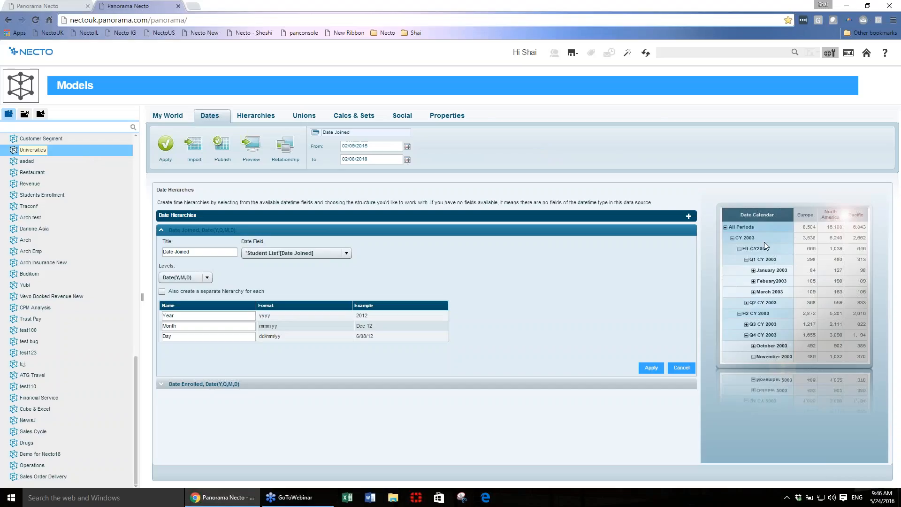